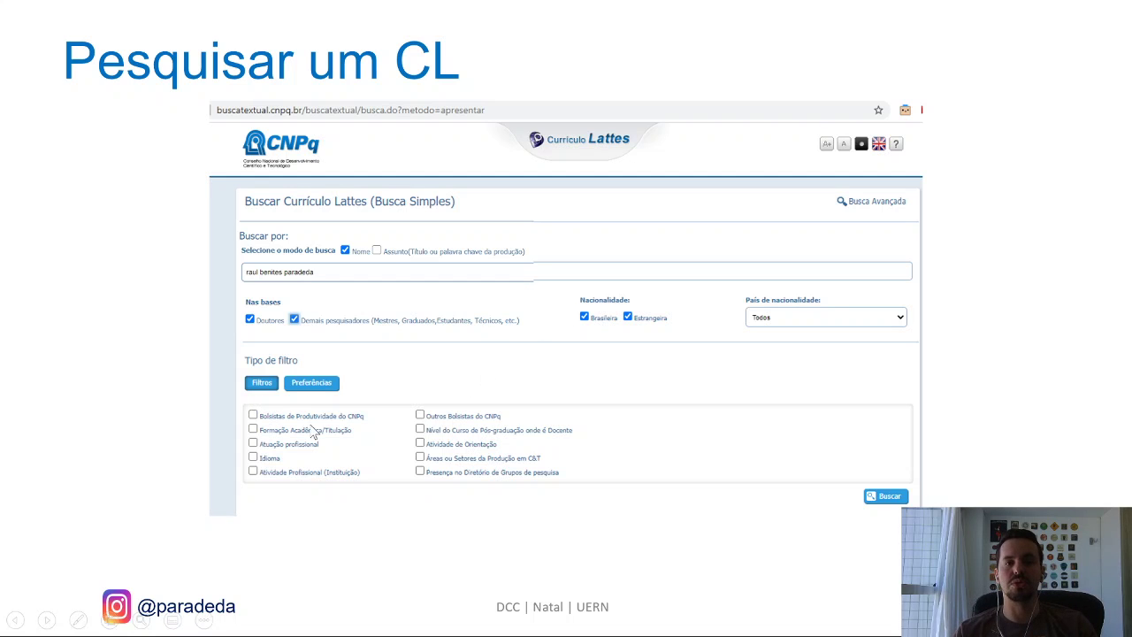
# Advance through the search example slides: zoomed form fields, results, summary popup, then the full CV slide.
pyautogui.click(723, 382)
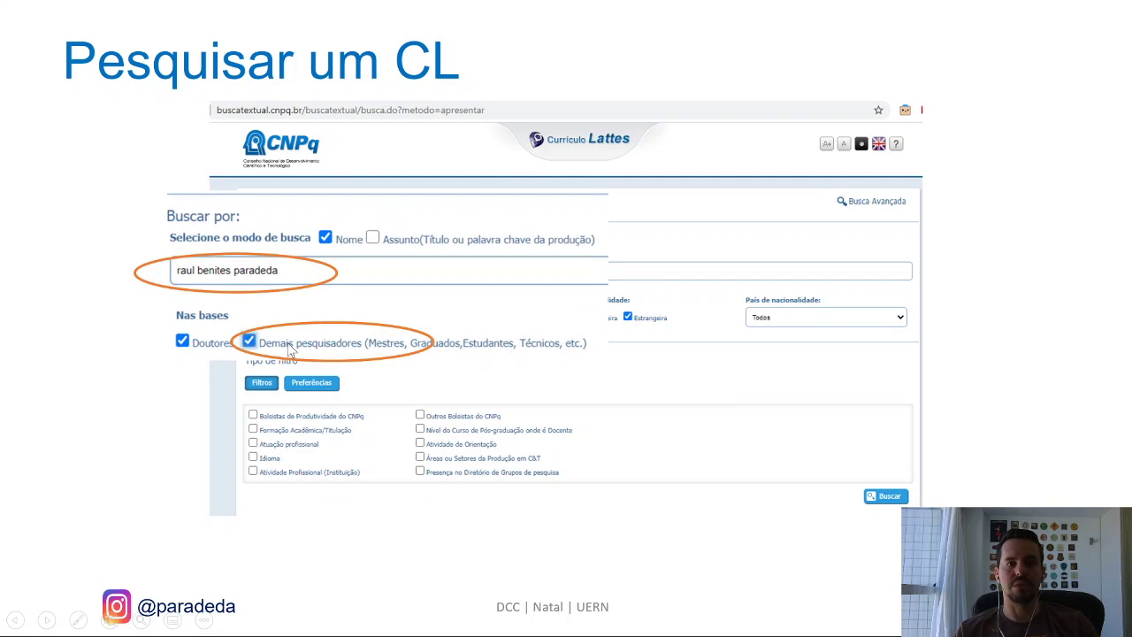
pyautogui.click(468, 375)
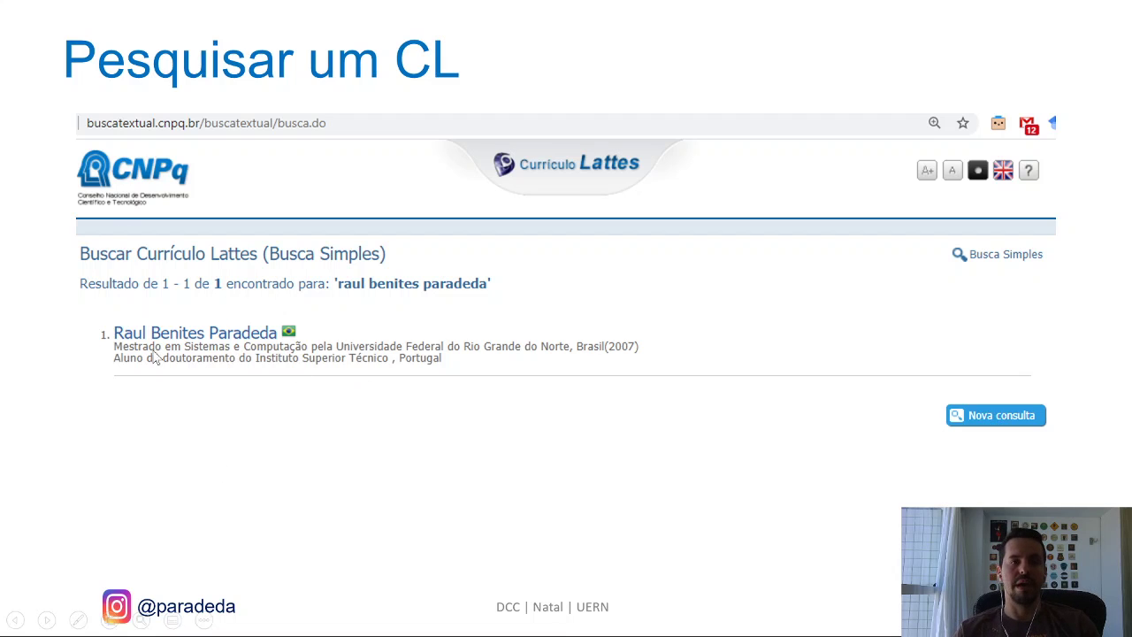
pyautogui.click(325, 469)
pyautogui.click(245, 395)
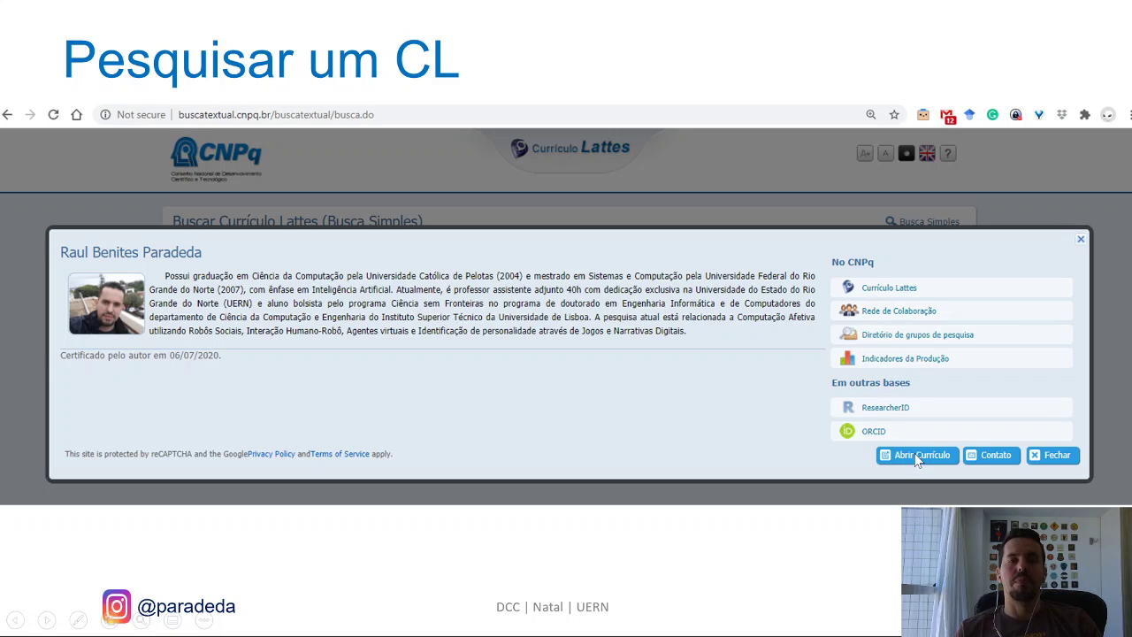
pyautogui.click(732, 389)
pyautogui.click(732, 390)
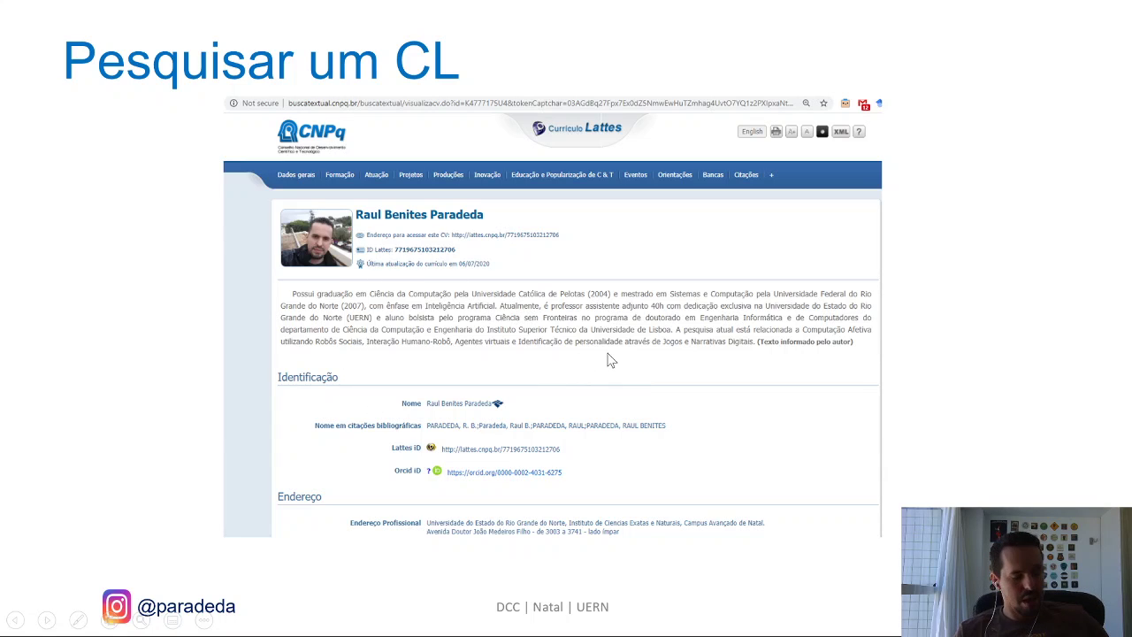
# Switch to the Plataforma Lattes Chrome window and open the 'Buscar currículo' search page.
pyautogui.hotkey('alt', 'Tab')
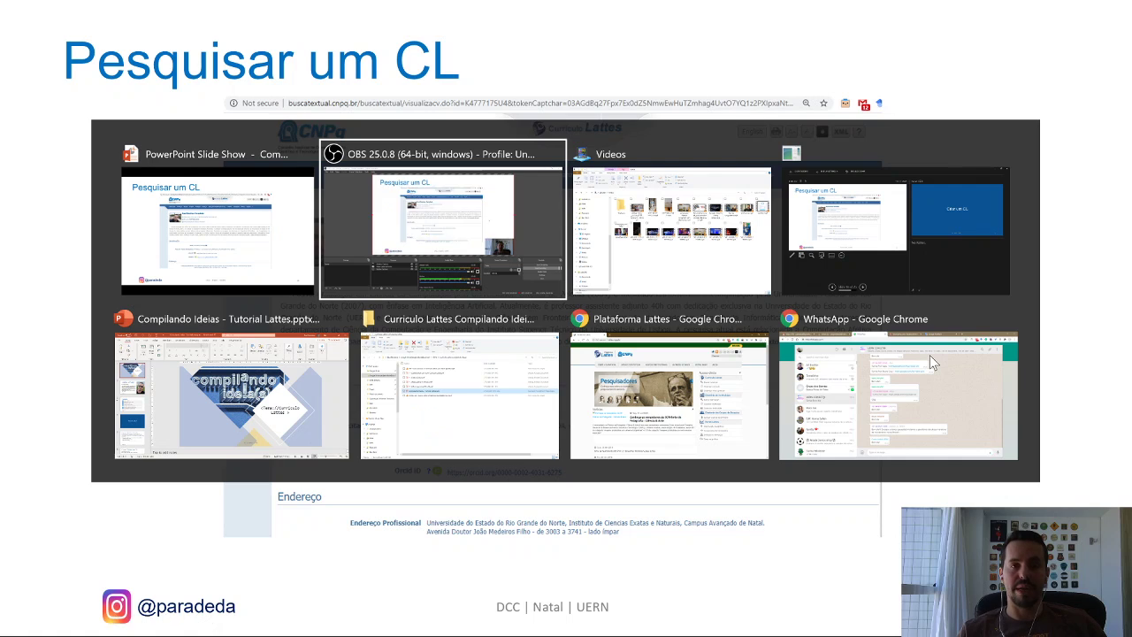
pyautogui.press('Tab')
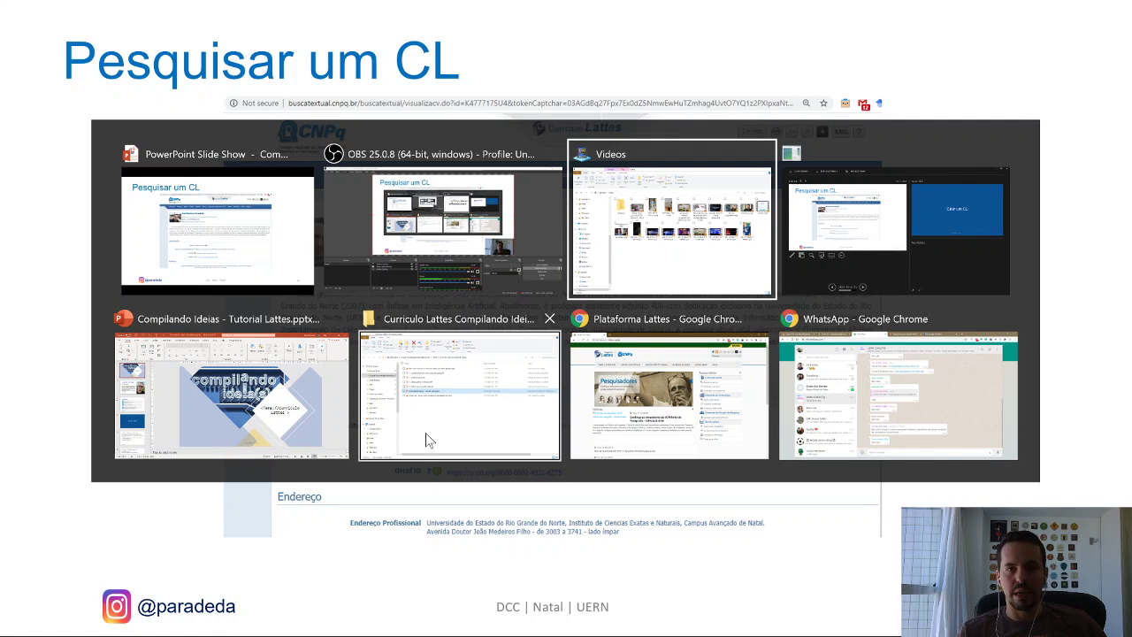
pyautogui.click(698, 367)
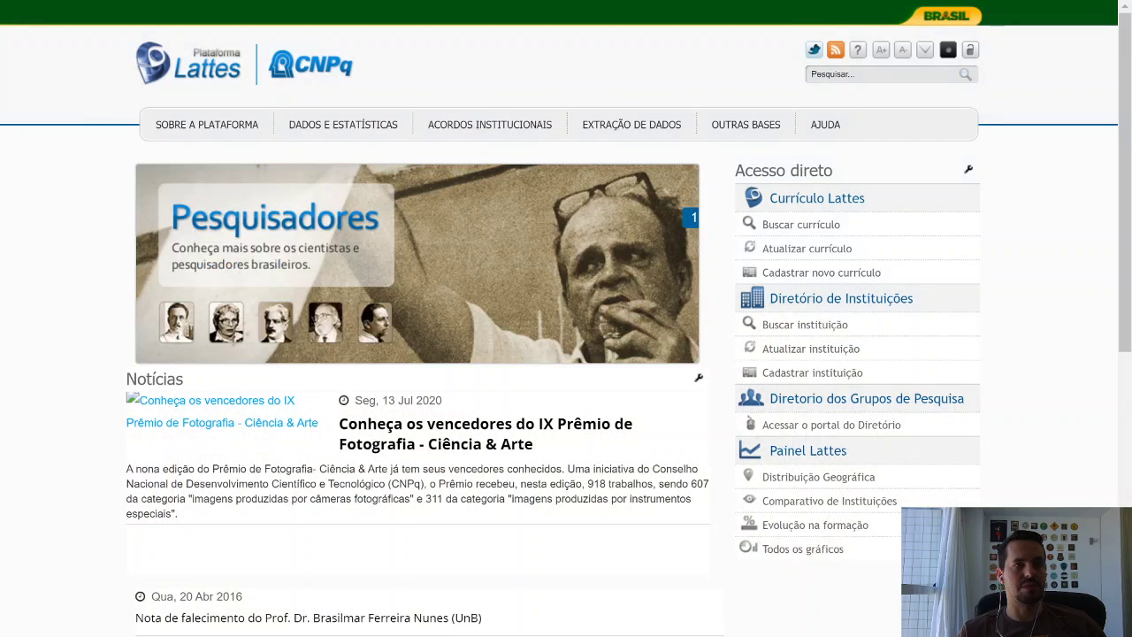
pyautogui.click(801, 228)
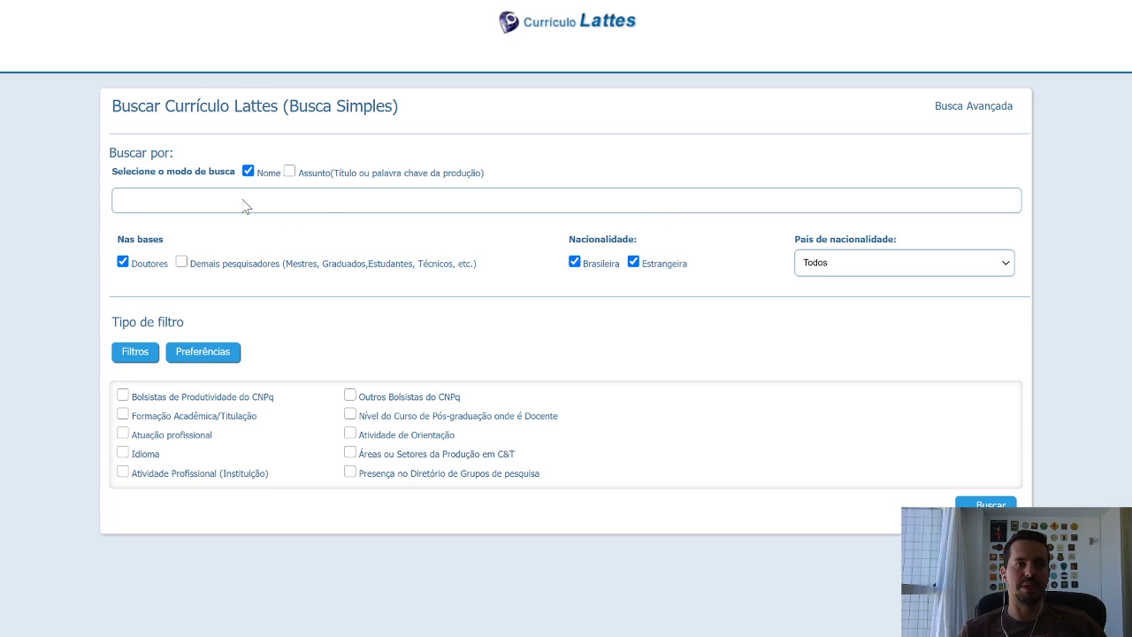
# Fill the name field from autofill, include 'Demais pesquisadores', and run the search.
pyautogui.click(246, 202)
pyautogui.press('Escape')
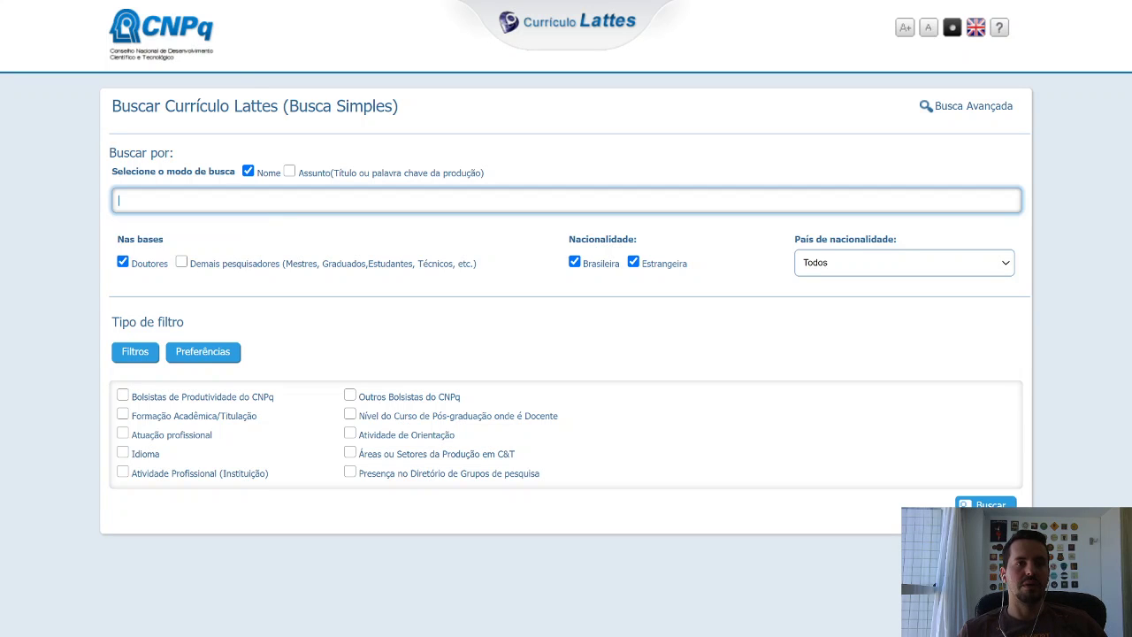
pyautogui.click(197, 222)
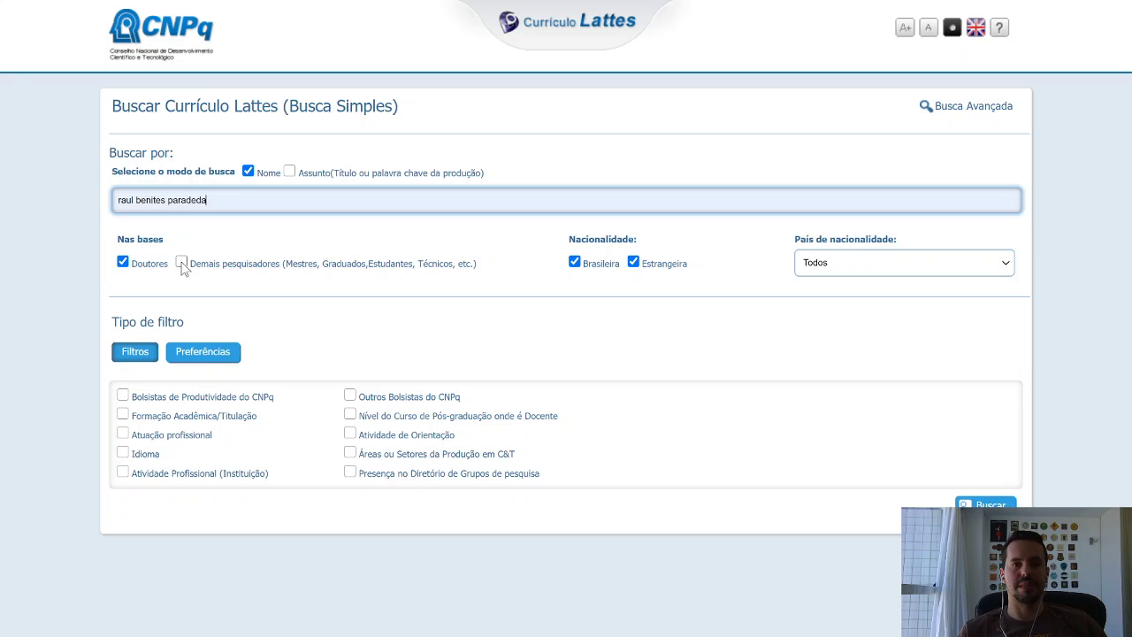
pyautogui.click(182, 263)
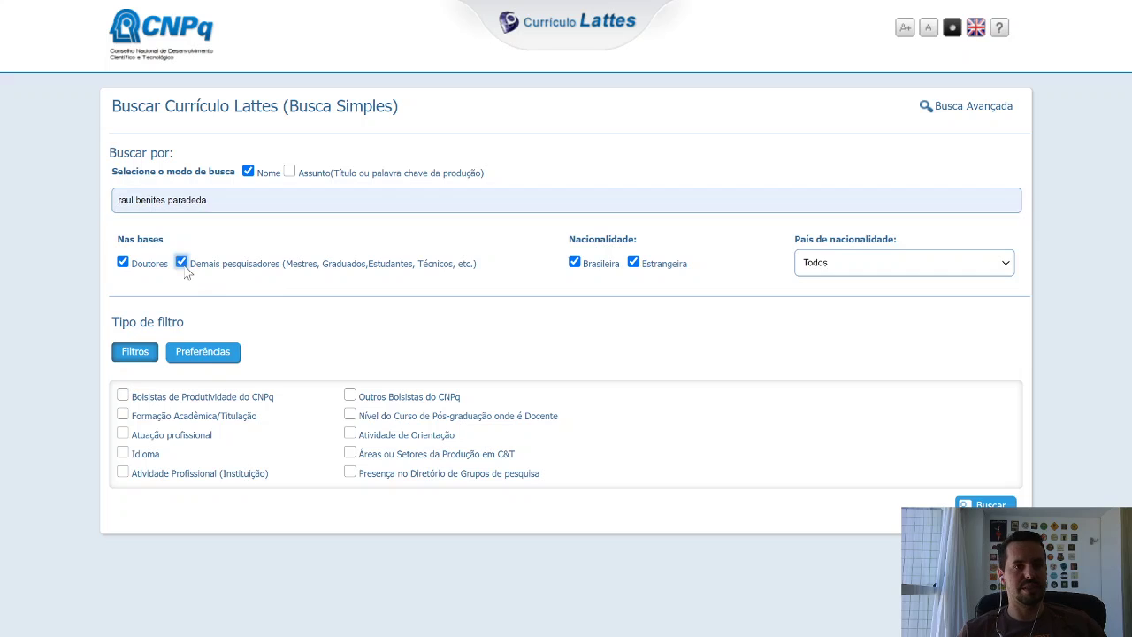
pyautogui.click(986, 503)
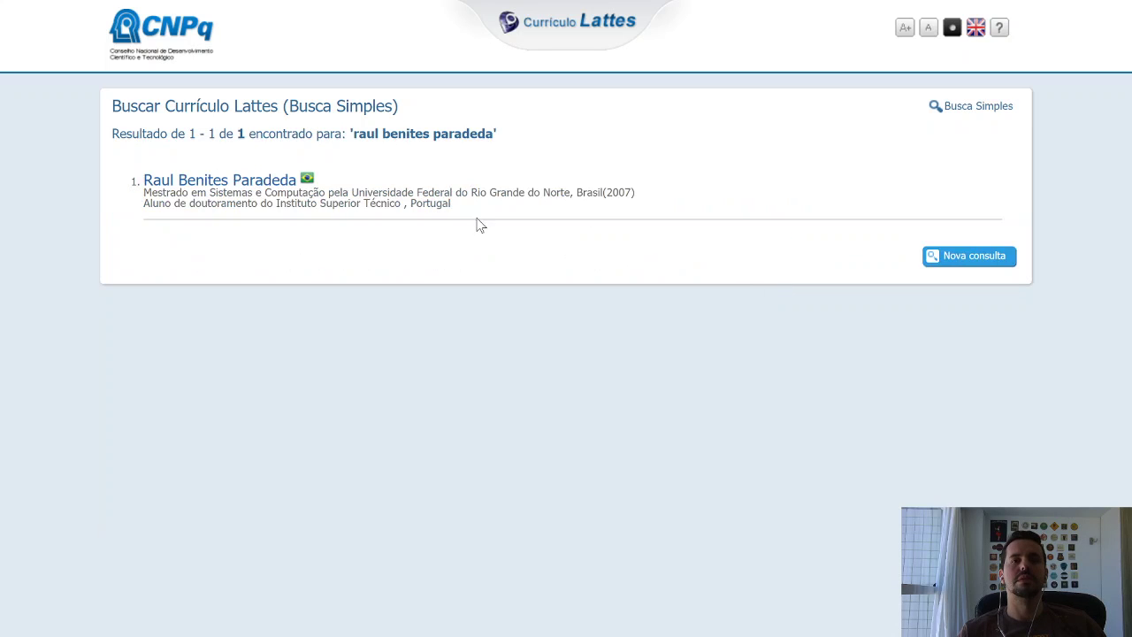
# Open the found researcher's summary, then their full Currículo Lattes via 'Abrir Currículo'.
pyautogui.click(209, 184)
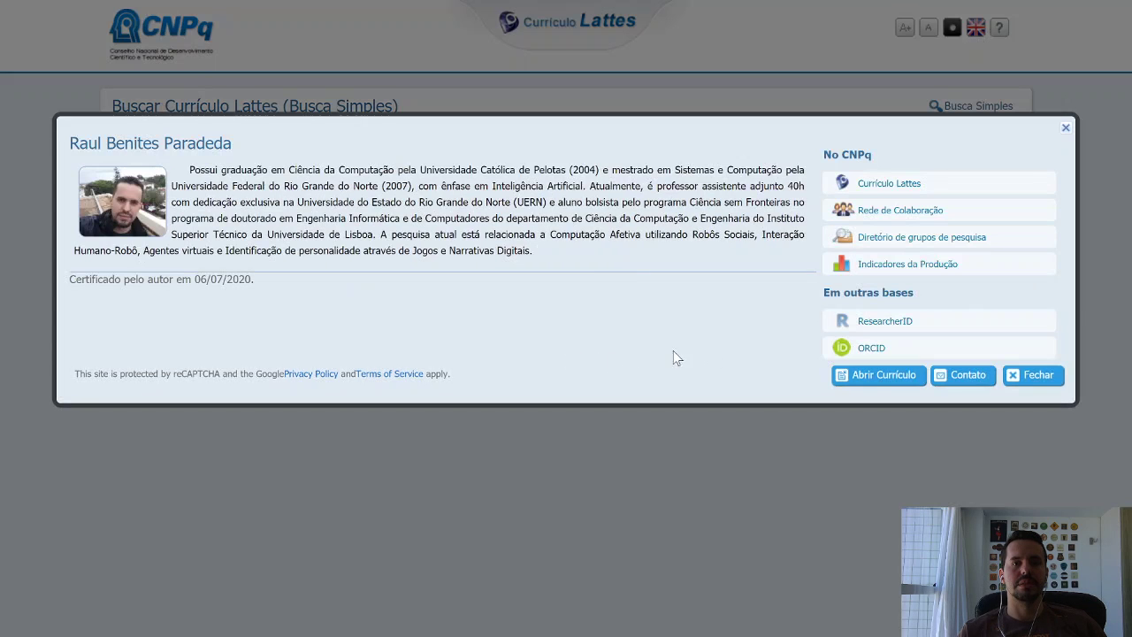
pyautogui.click(872, 380)
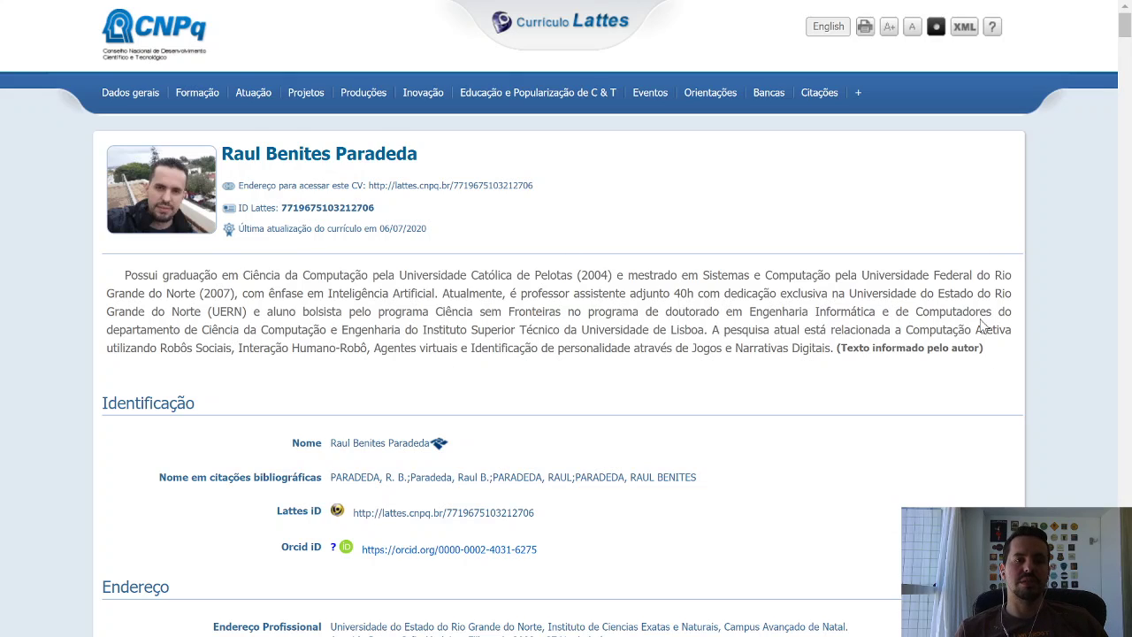
# Scroll through the entire Currículo Lattes page, then close the tab to return to the researcher's summary.
pyautogui.scroll(-3, 982, 325)
pyautogui.scroll(-7, 891, 240)
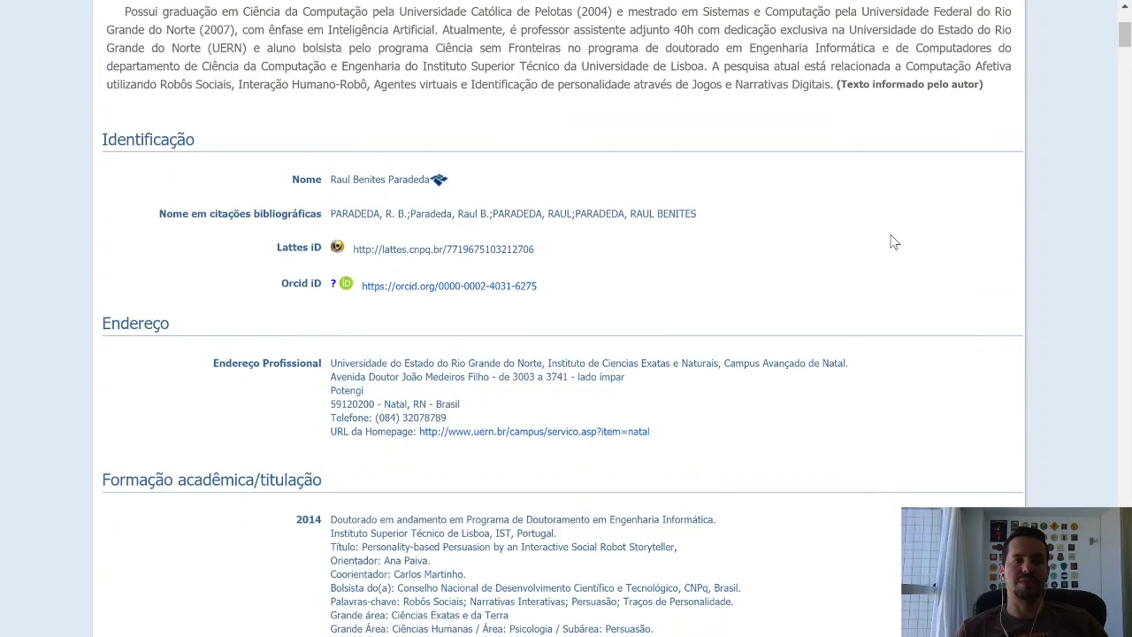
pyautogui.scroll(-3, 893, 241)
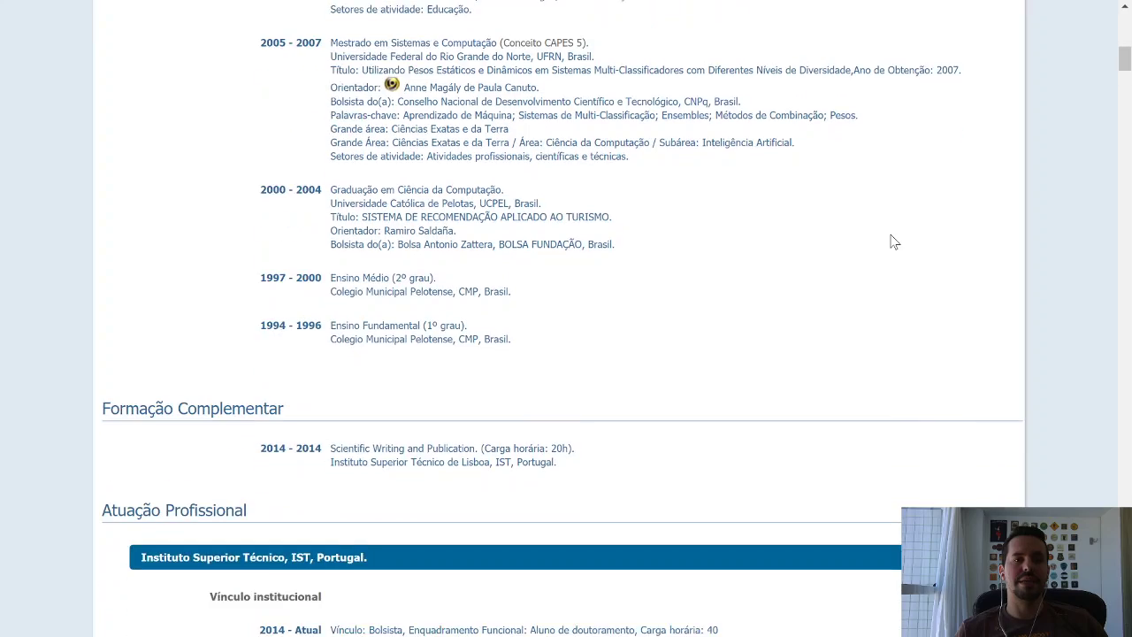
pyautogui.scroll(3, 893, 241)
pyautogui.scroll(2, 893, 242)
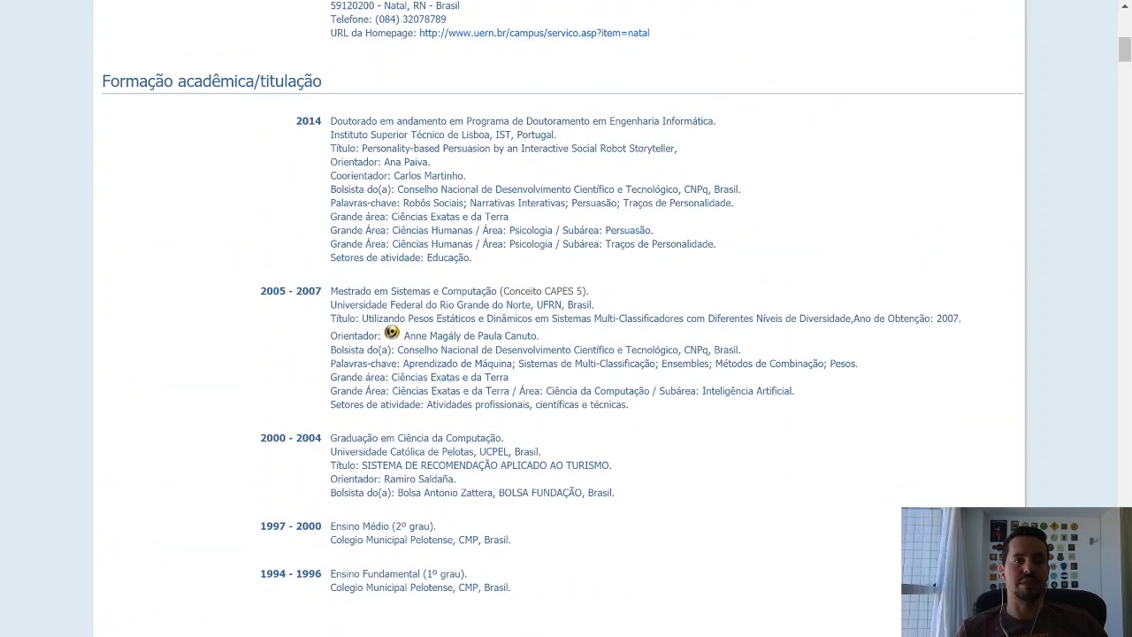
pyautogui.scroll(-6, 927, 320)
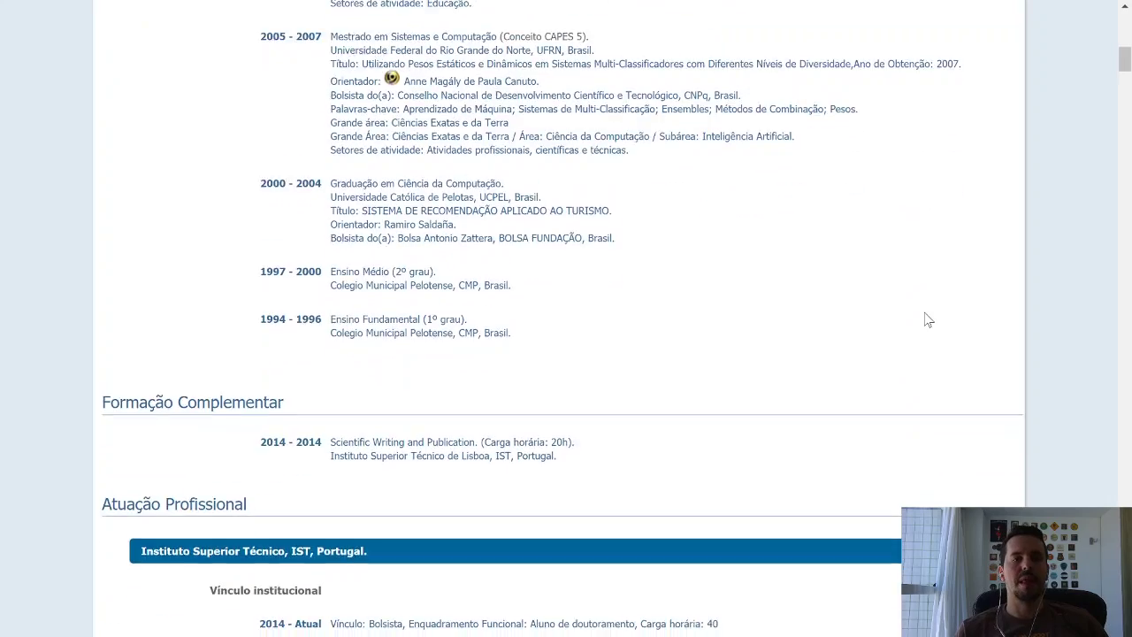
pyautogui.scroll(-2, 927, 320)
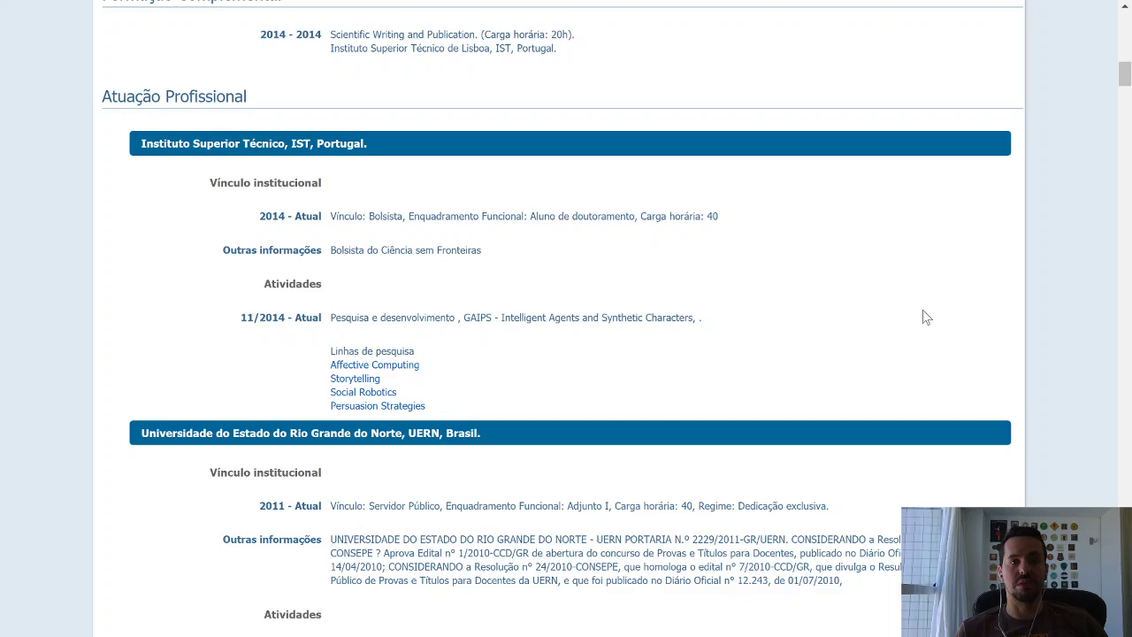
pyautogui.scroll(-10, 926, 316)
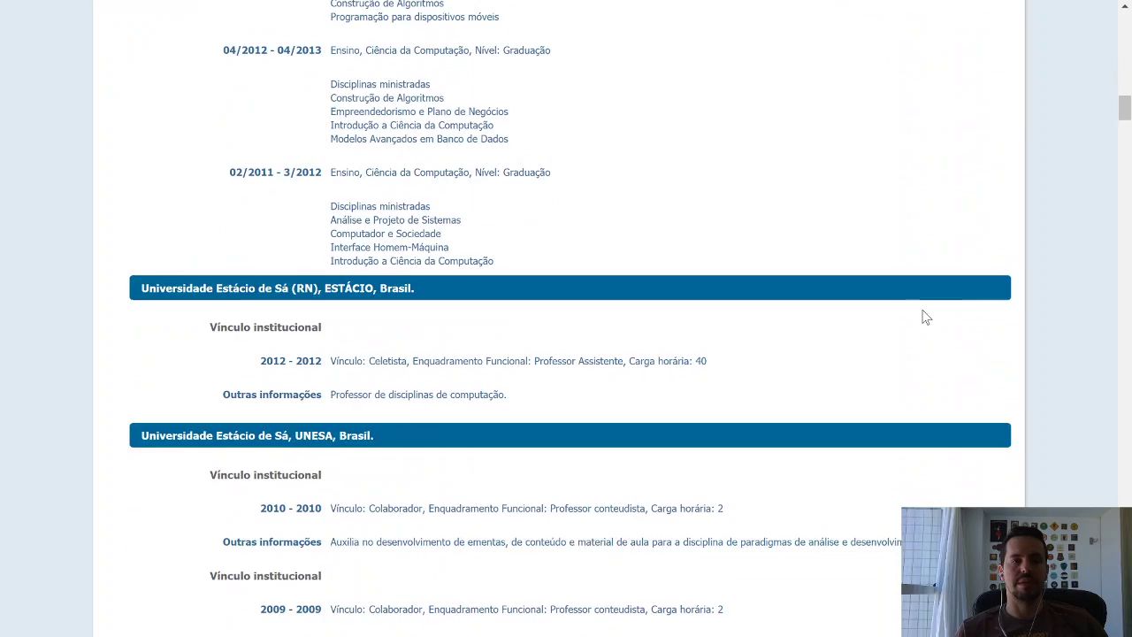
pyautogui.scroll(-2, 927, 316)
pyautogui.scroll(-1, 927, 317)
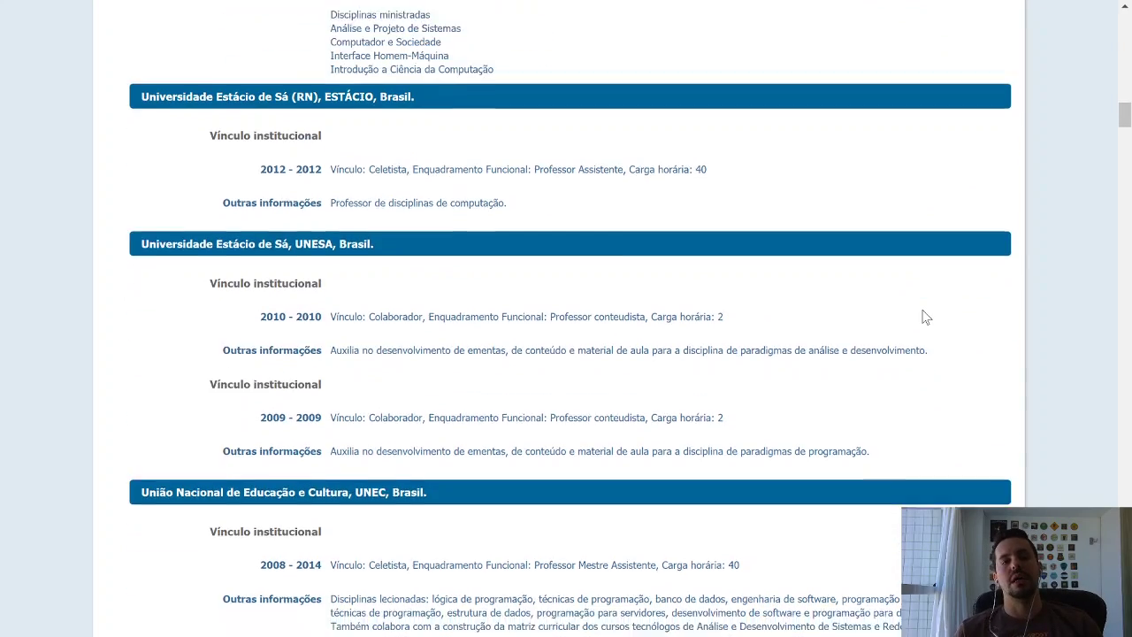
pyautogui.scroll(-10, 926, 317)
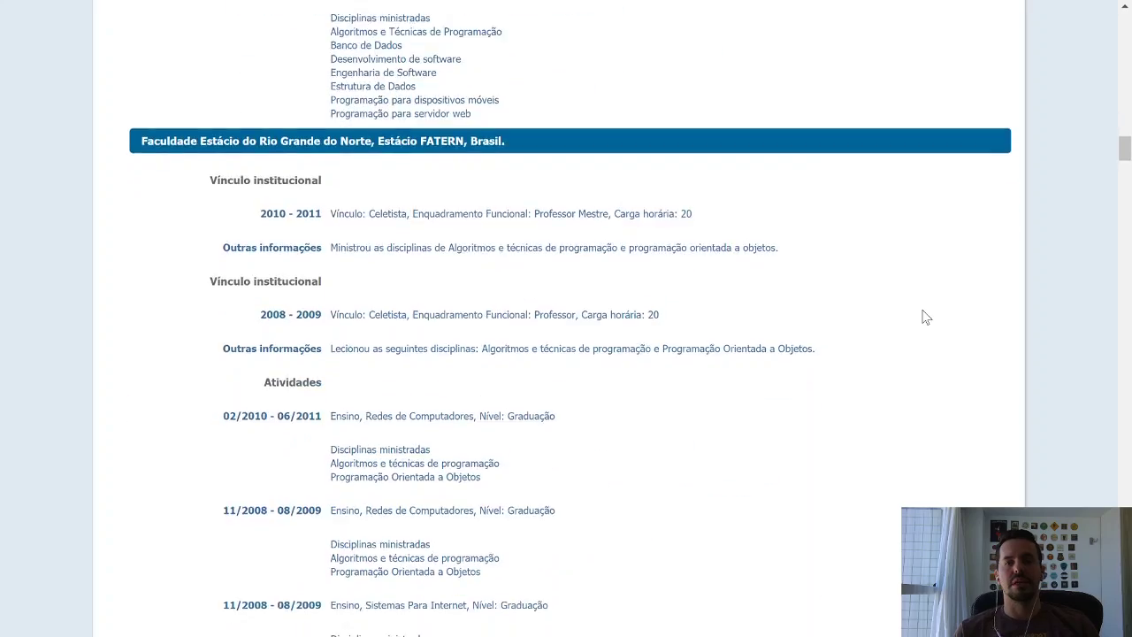
pyautogui.scroll(-14, 926, 317)
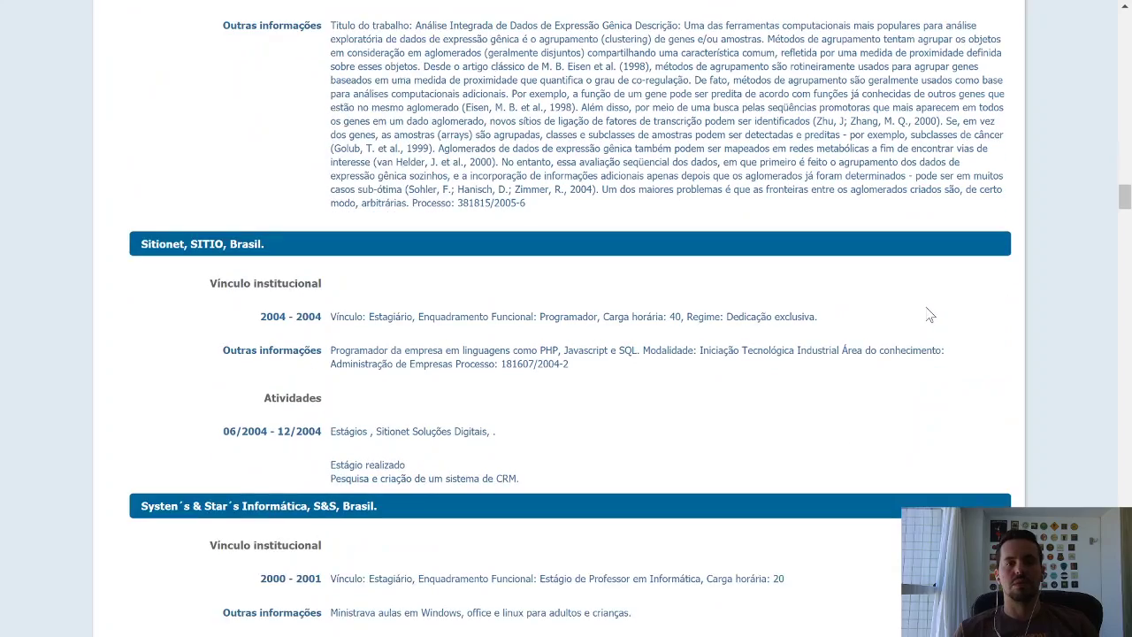
pyautogui.scroll(-4, 929, 315)
pyautogui.scroll(-18, 1035, 305)
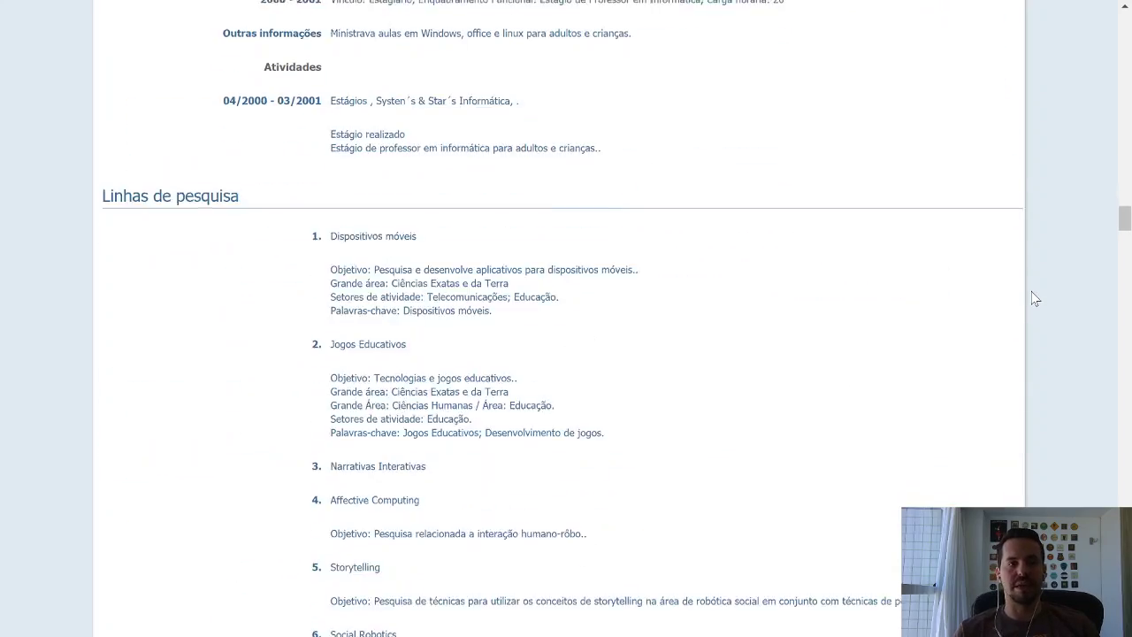
pyautogui.scroll(-20, 1035, 299)
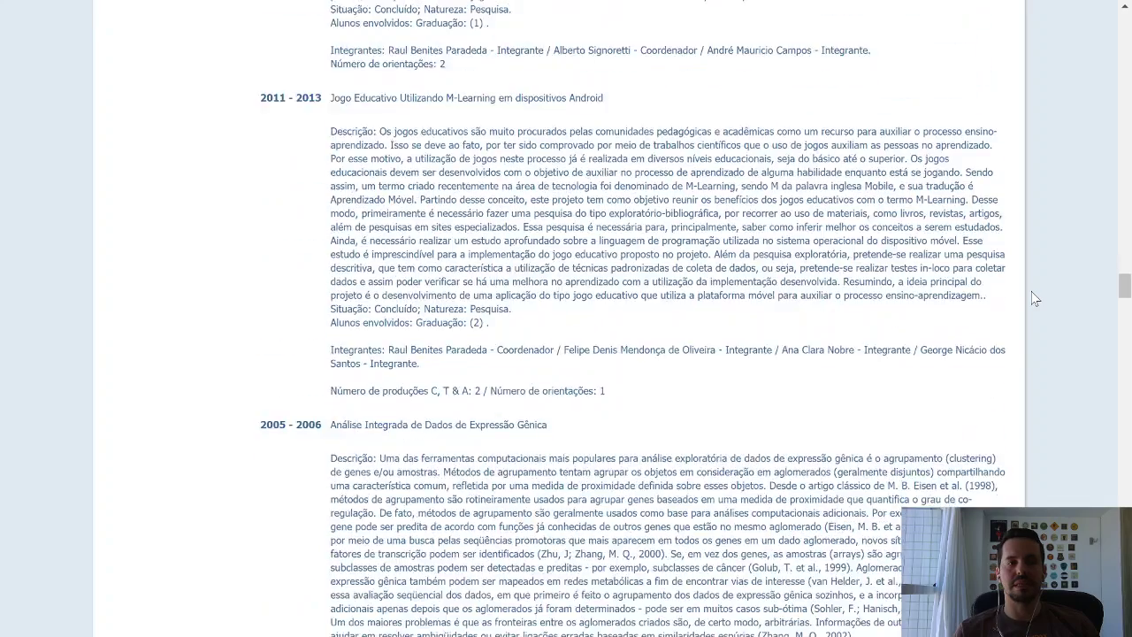
pyautogui.scroll(3, 1035, 299)
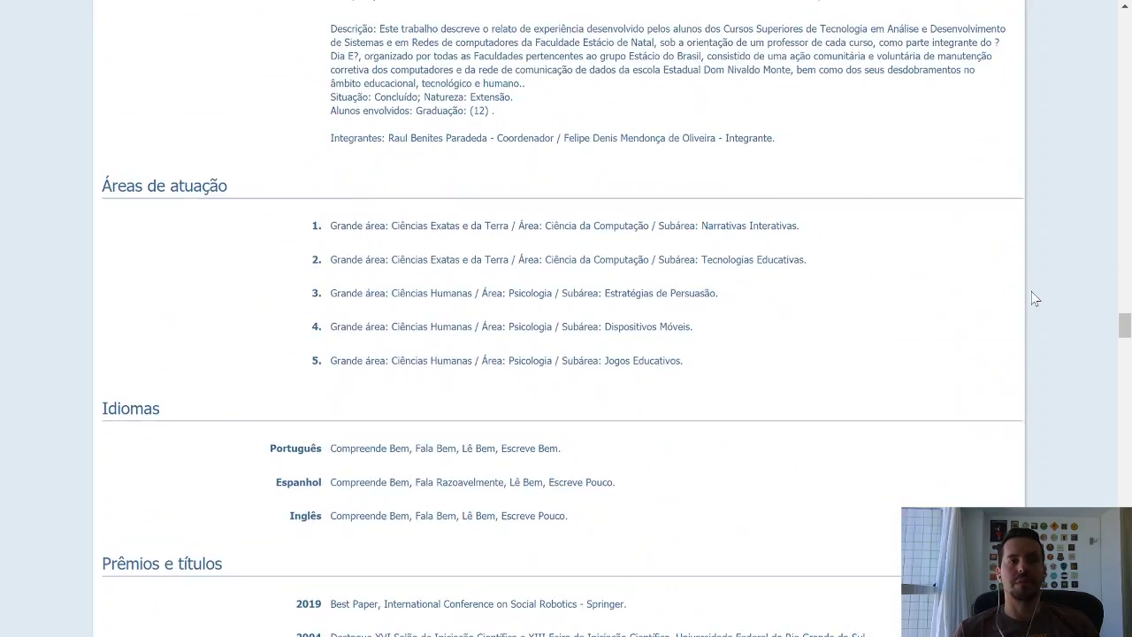
pyautogui.scroll(-6, 1035, 299)
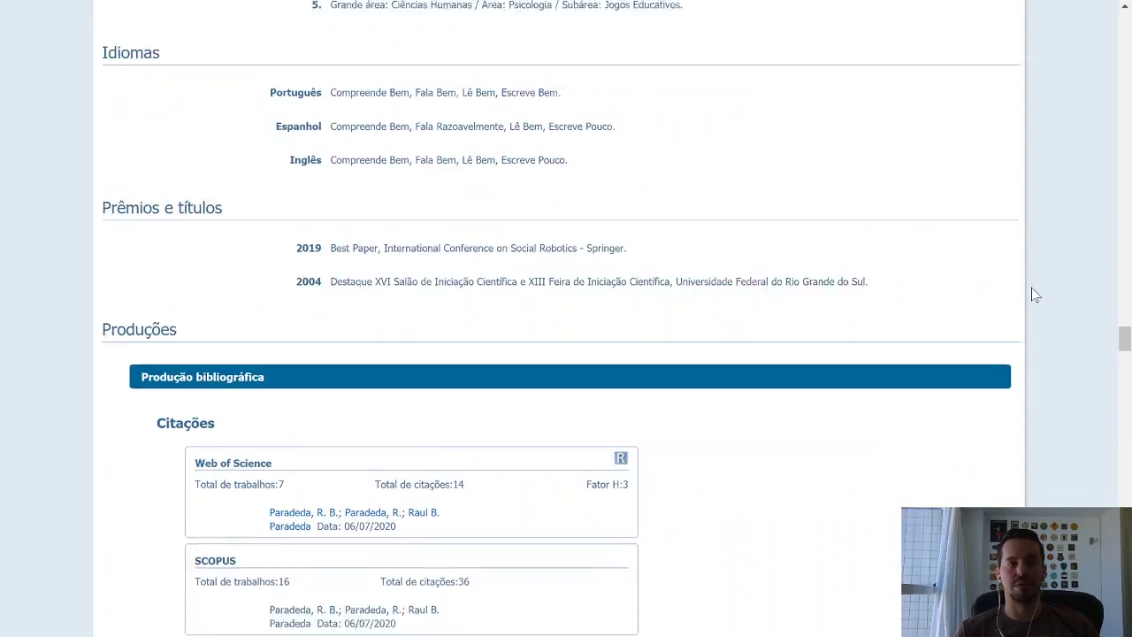
pyautogui.scroll(-3, 1035, 295)
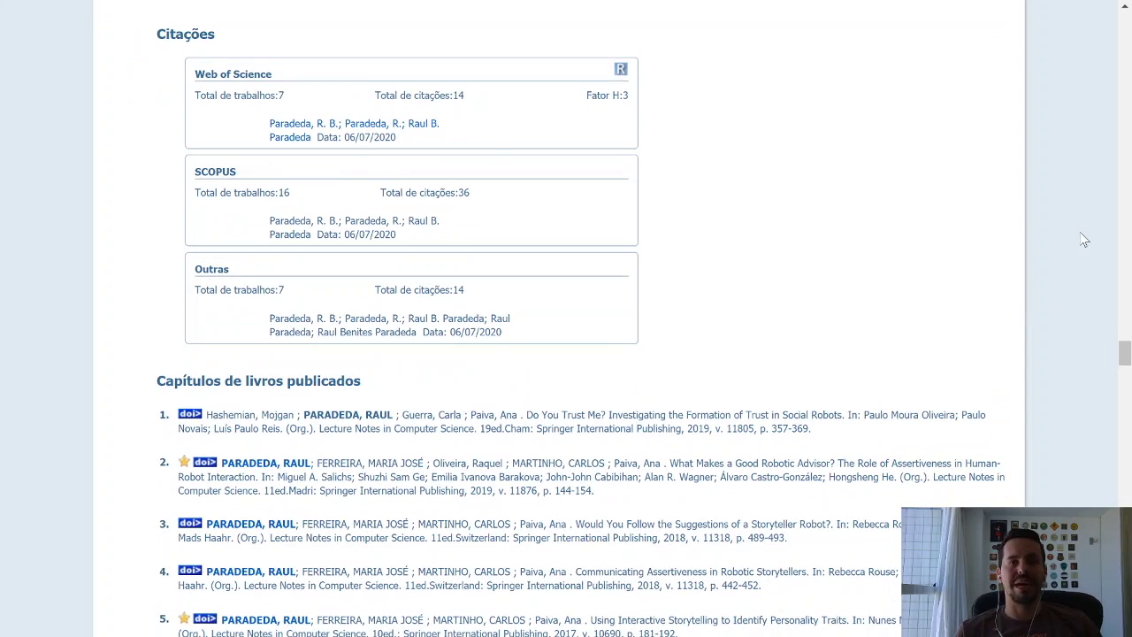
pyautogui.scroll(-4, 1021, 246)
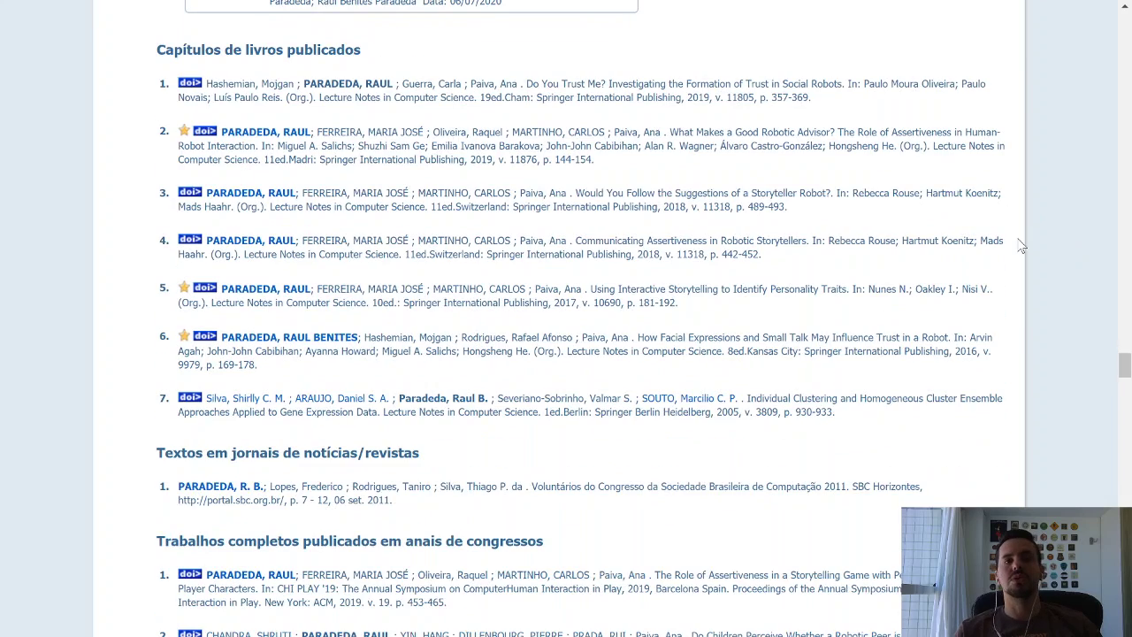
pyautogui.scroll(-4, 1021, 246)
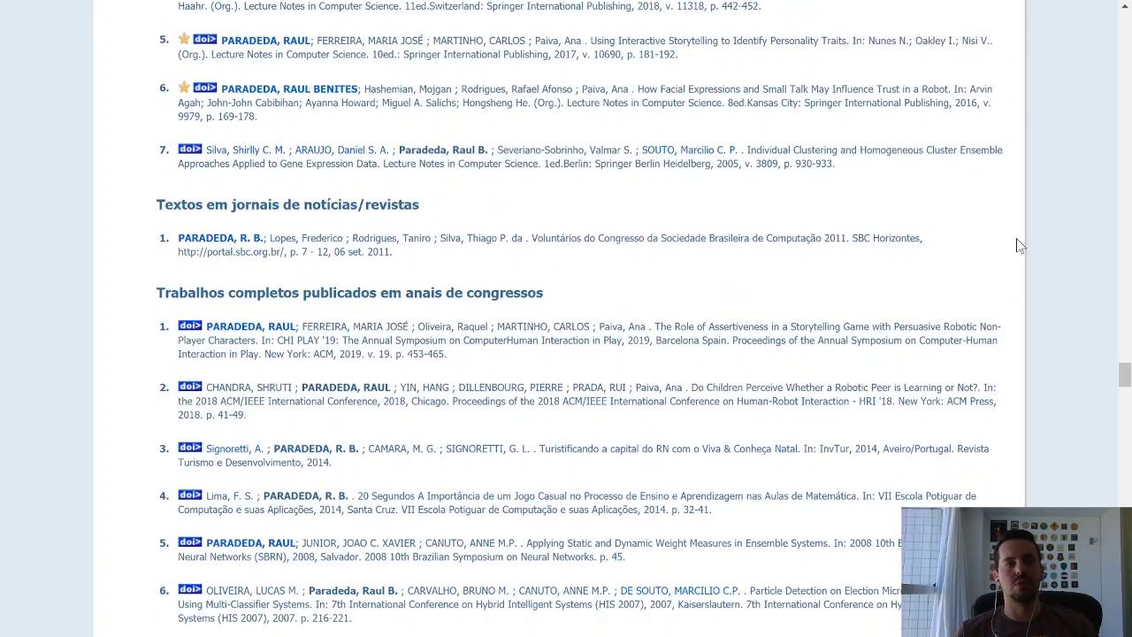
pyautogui.scroll(-1, 1019, 245)
pyautogui.scroll(-11, 1014, 237)
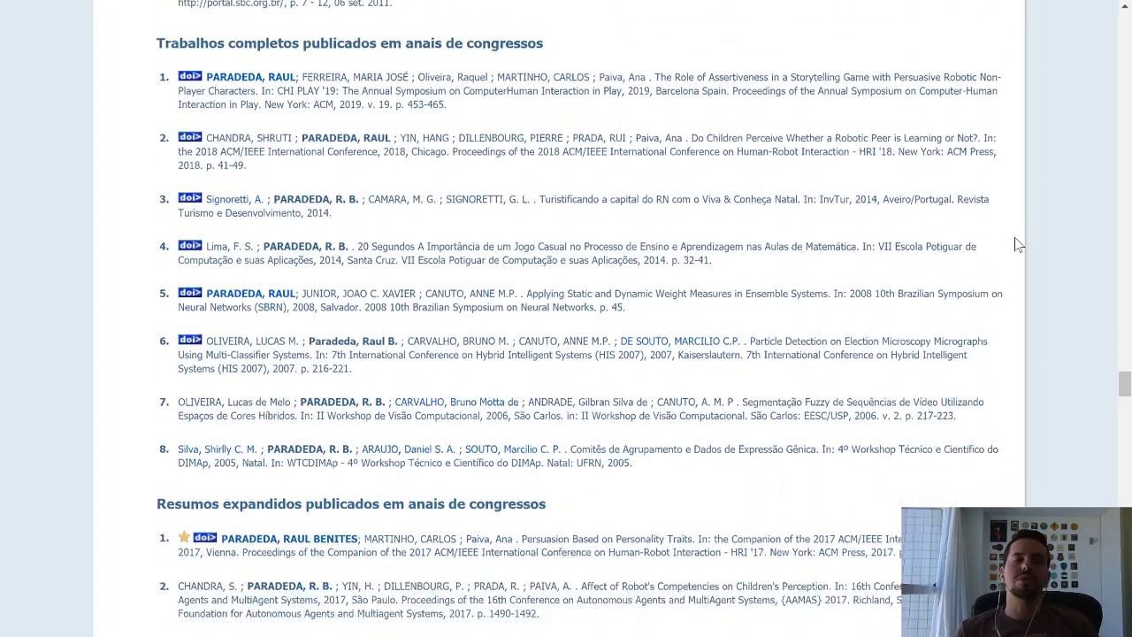
pyautogui.scroll(-2, 1017, 245)
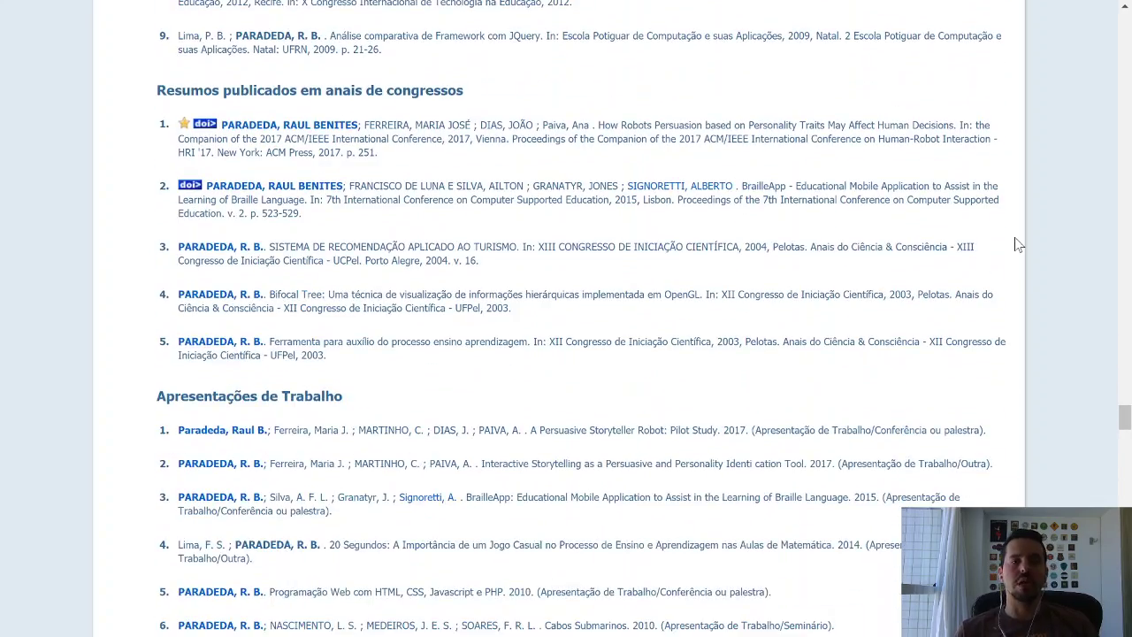
pyautogui.scroll(-5, 1017, 245)
pyautogui.scroll(-8, 1018, 245)
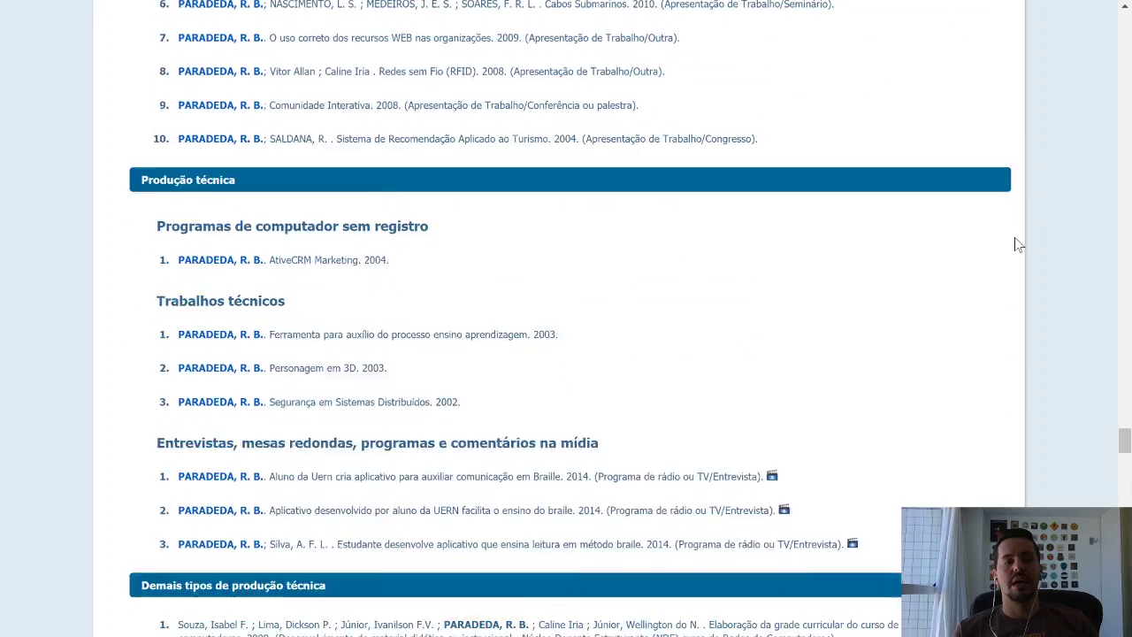
pyautogui.scroll(-4, 1014, 237)
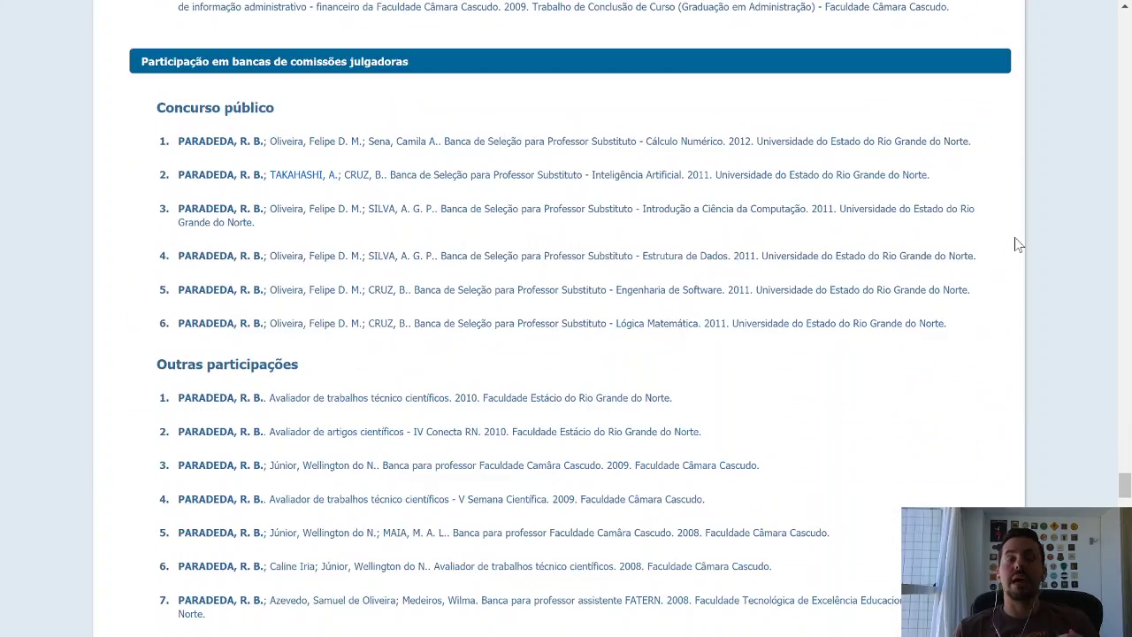
pyautogui.scroll(-4, 1015, 237)
pyautogui.scroll(-7, 1015, 239)
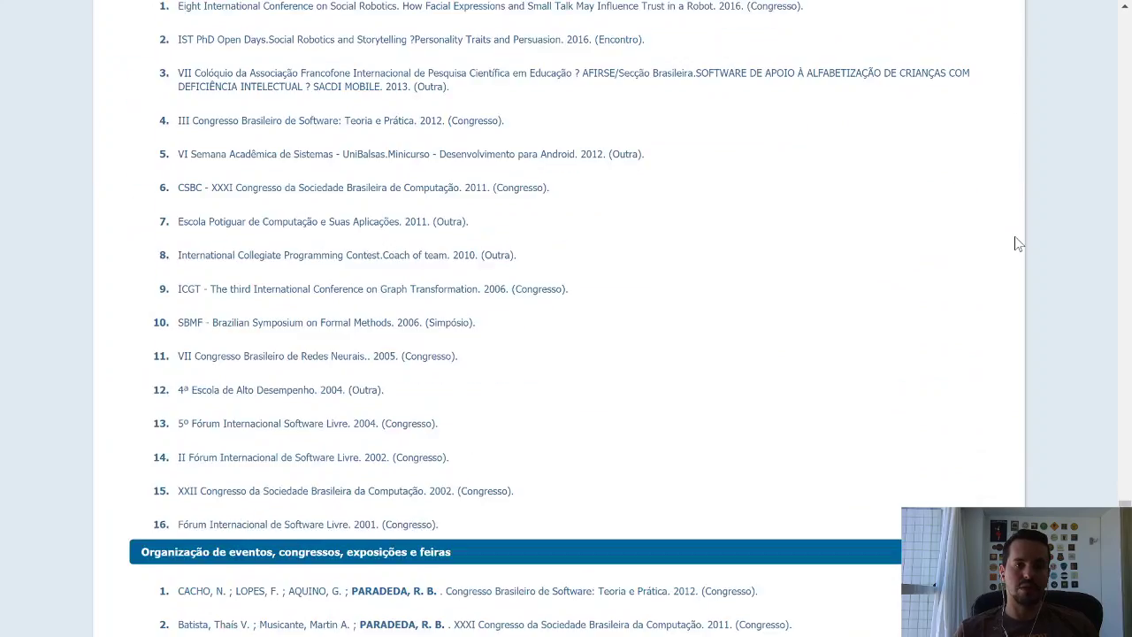
pyautogui.scroll(-13, 1015, 244)
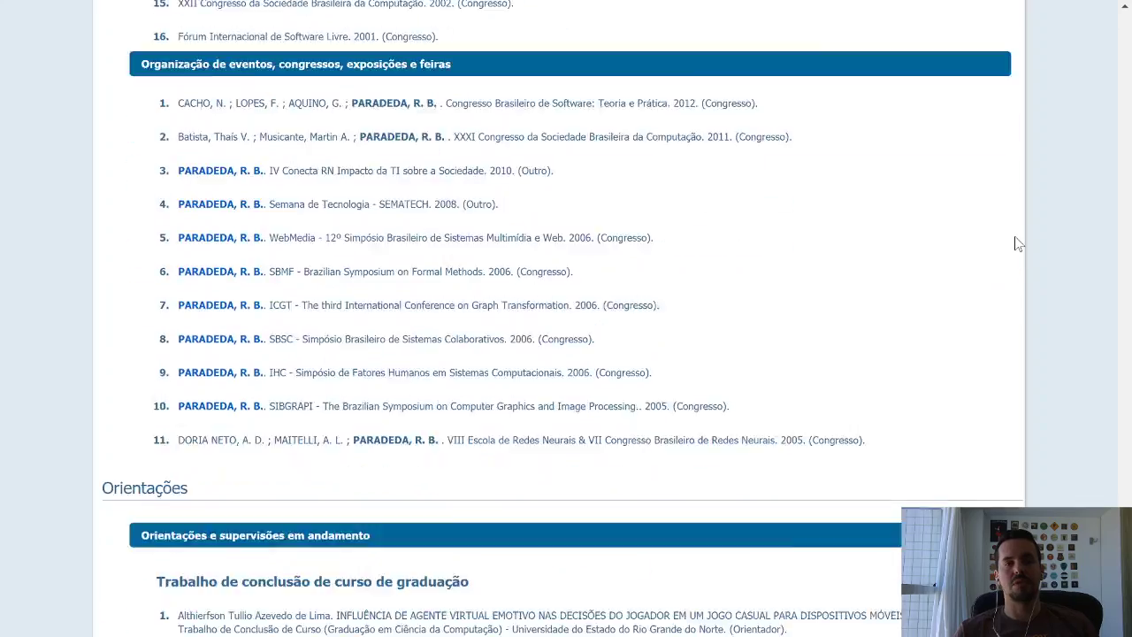
pyautogui.scroll(-10, 1015, 243)
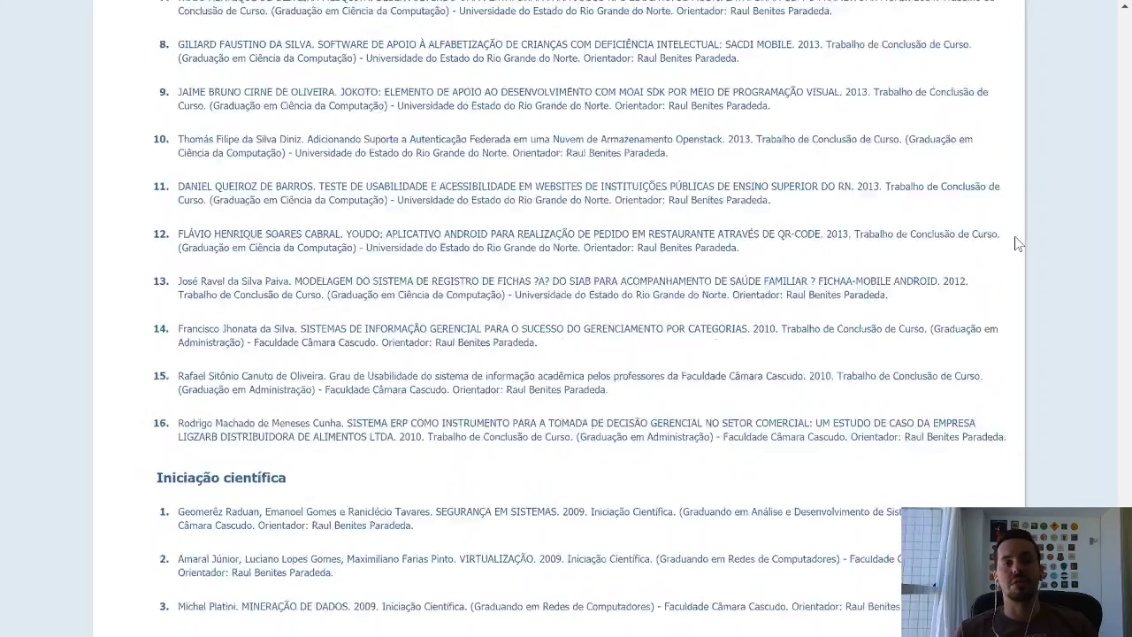
pyautogui.scroll(-10, 1015, 243)
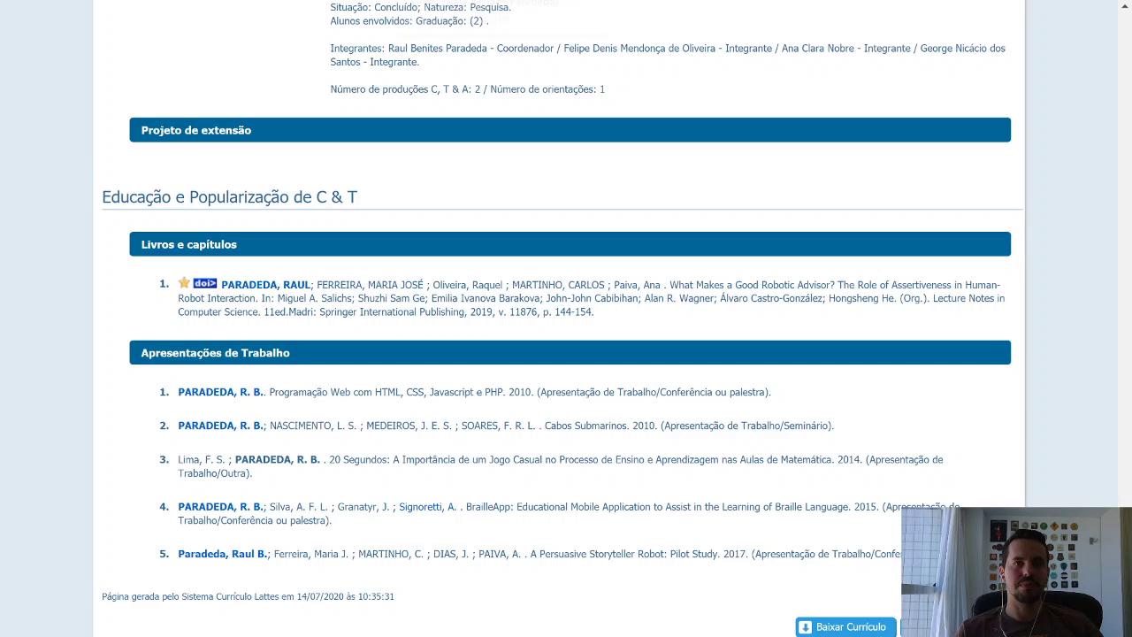
pyautogui.click(596, 1)
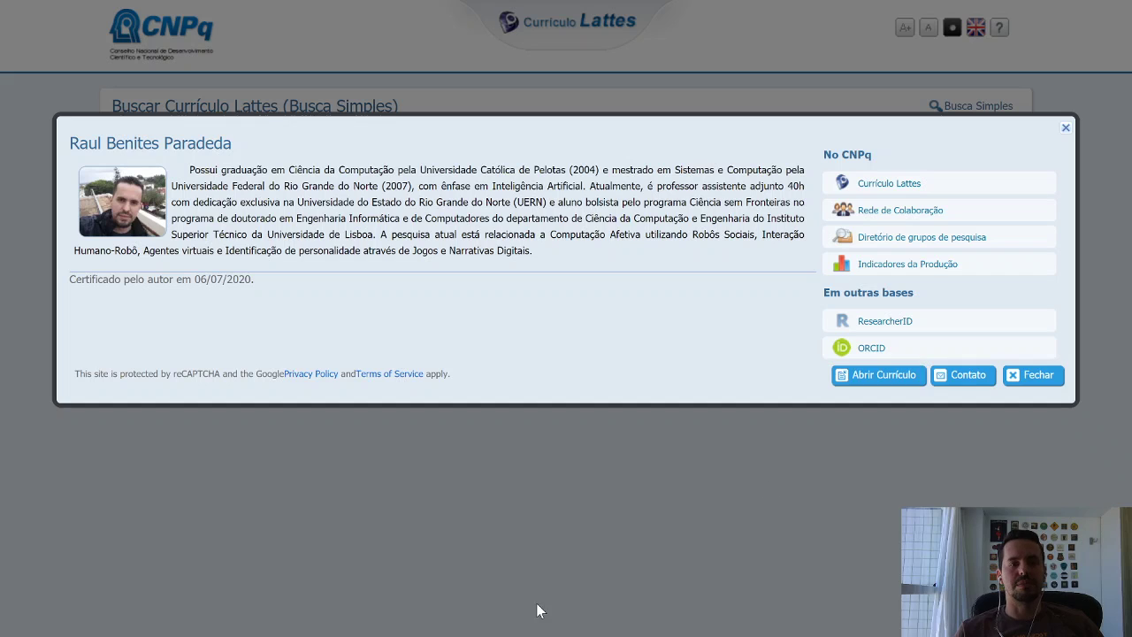
pyautogui.moveTo(457, 636)
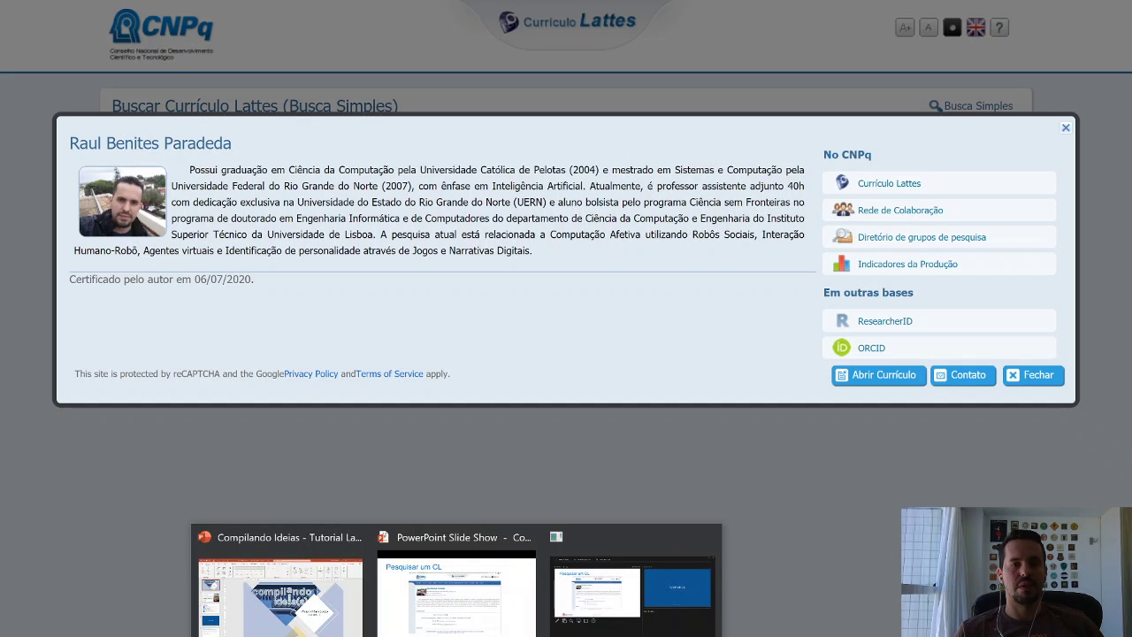
# Return to the slide show and advance through 'Criar um CL' to the registration form slide.
pyautogui.click(504, 610)
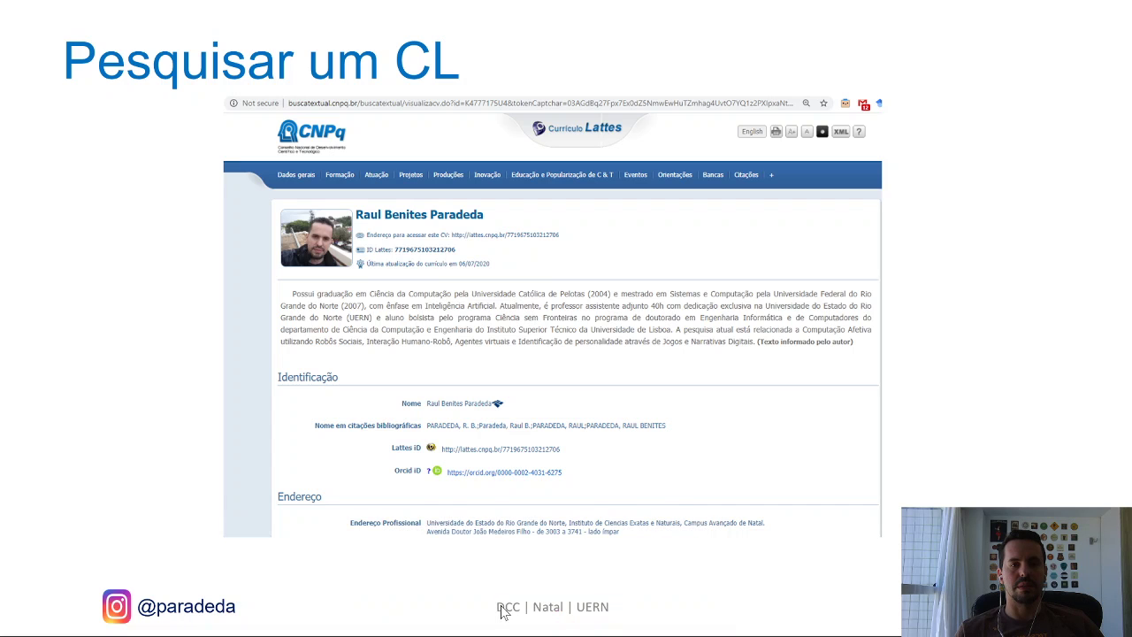
pyautogui.click(1004, 316)
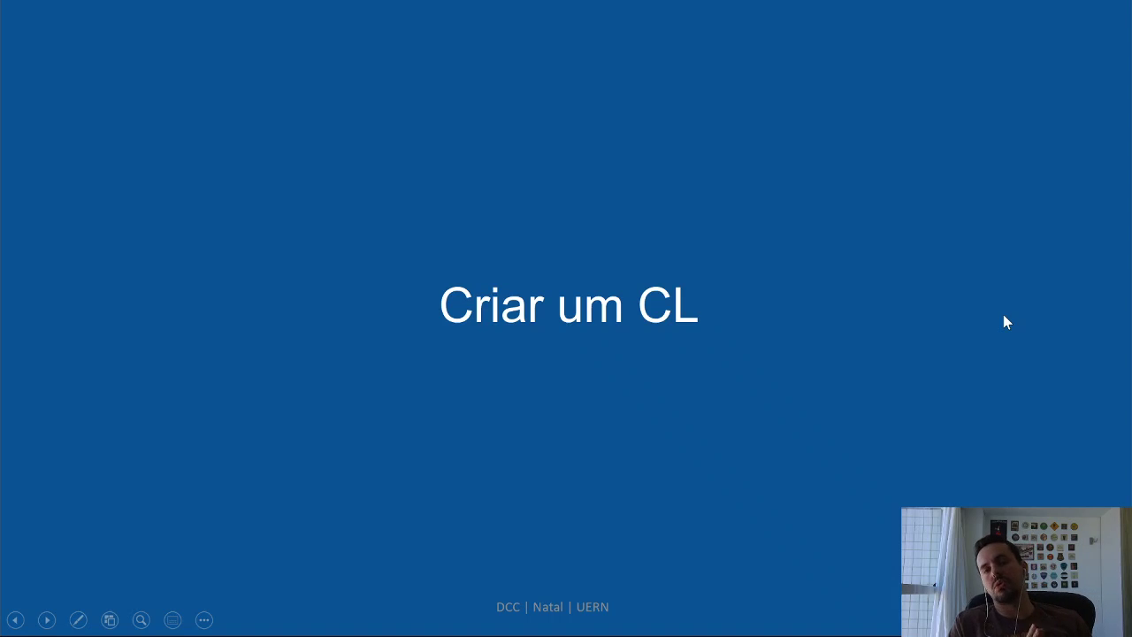
pyautogui.press('Right')
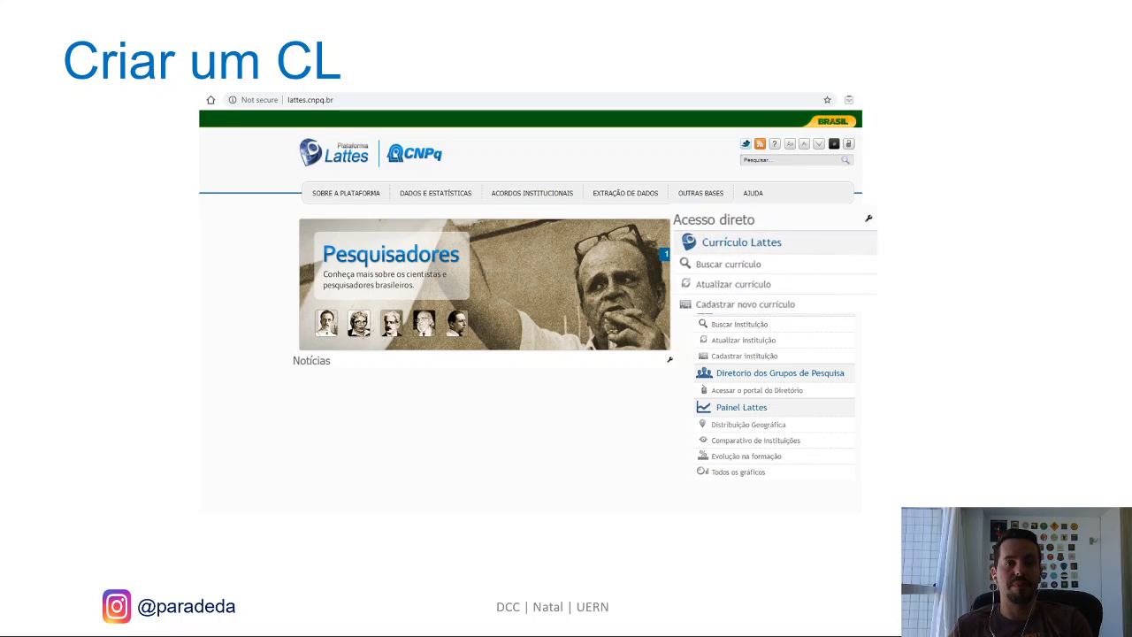
pyautogui.press('Right')
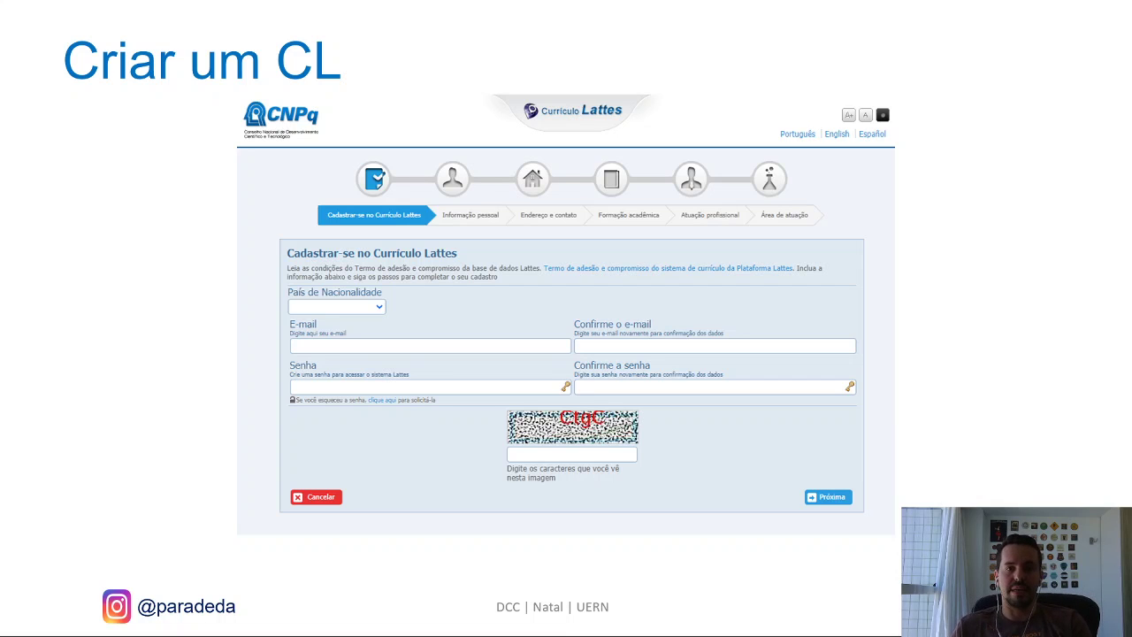
pyautogui.hotkey('alt', 'Tab')
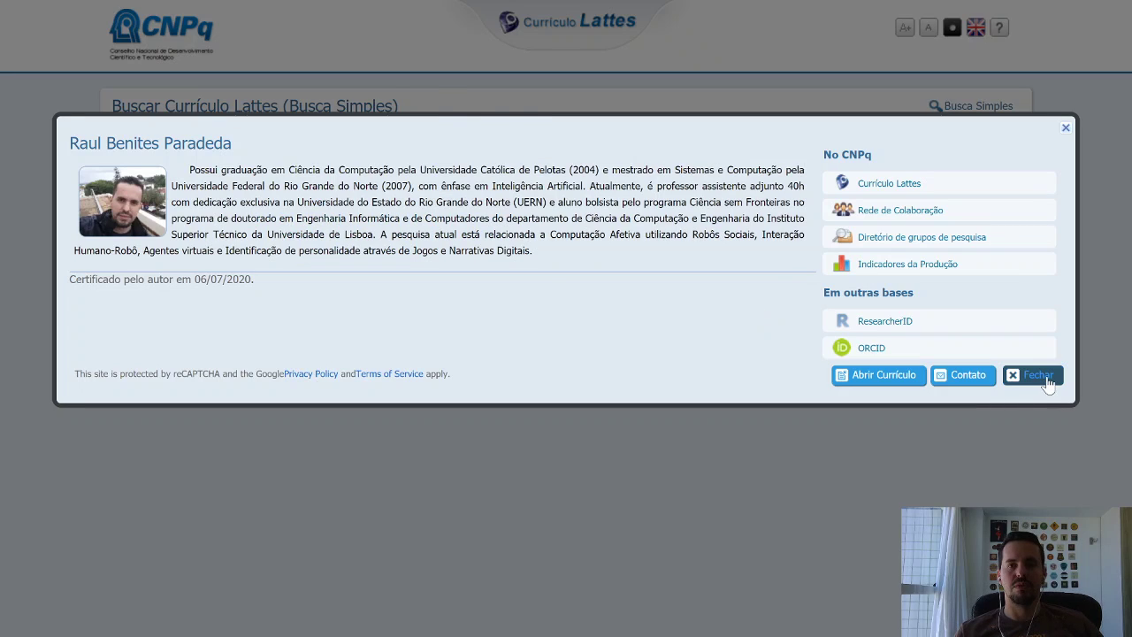
# Close the profile summary and open 'Cadastrar novo currículo', checking the País de Nacionalidade list.
pyautogui.click(1038, 376)
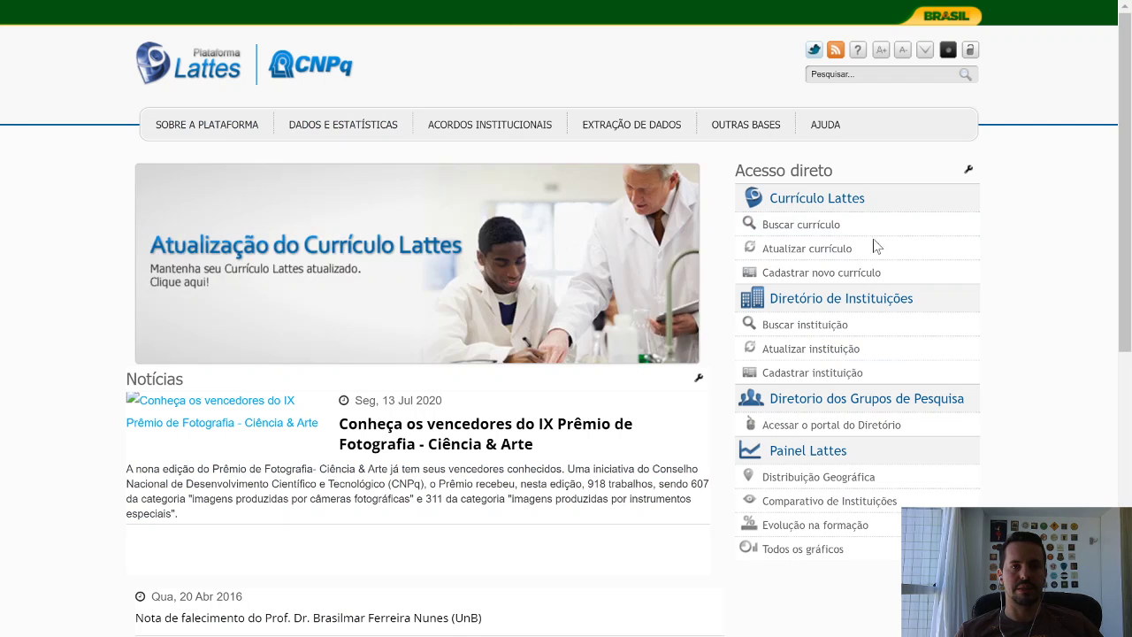
pyautogui.click(856, 276)
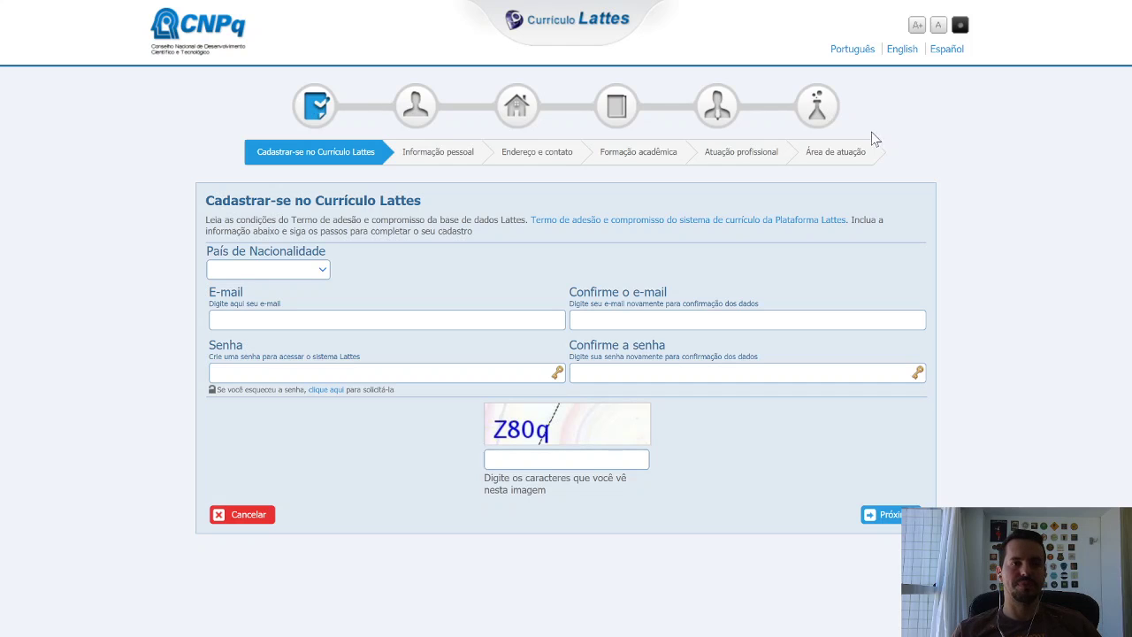
pyautogui.click(322, 268)
pyautogui.click(441, 265)
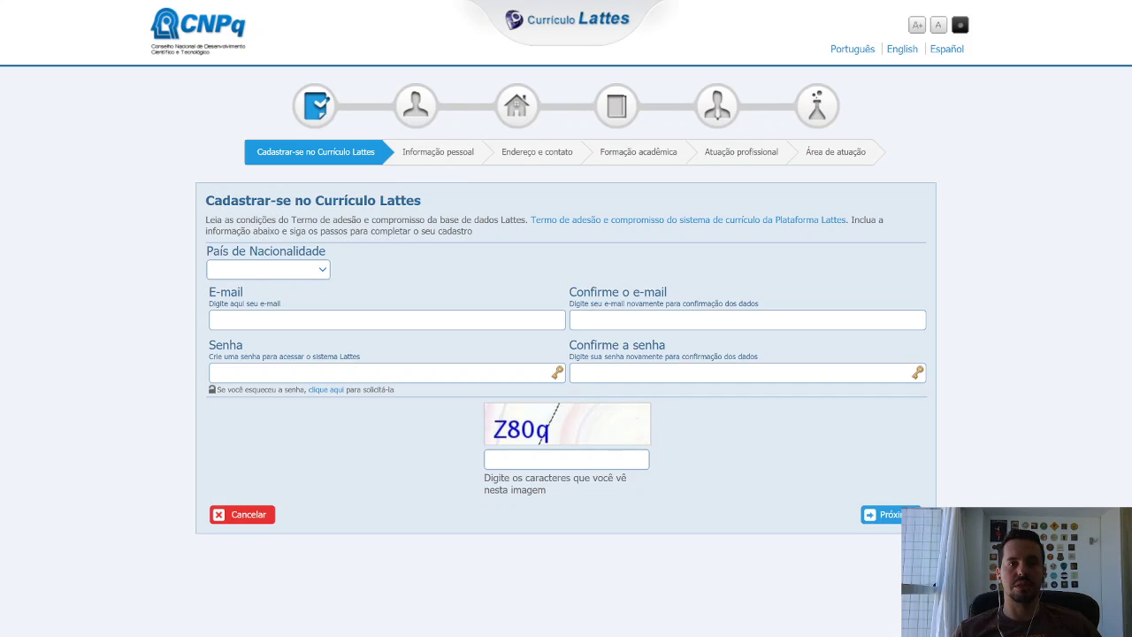
# Choose Brasil as nationality and enter a saved e-mail address, pasting it into the confirmation field.
pyautogui.click(306, 271)
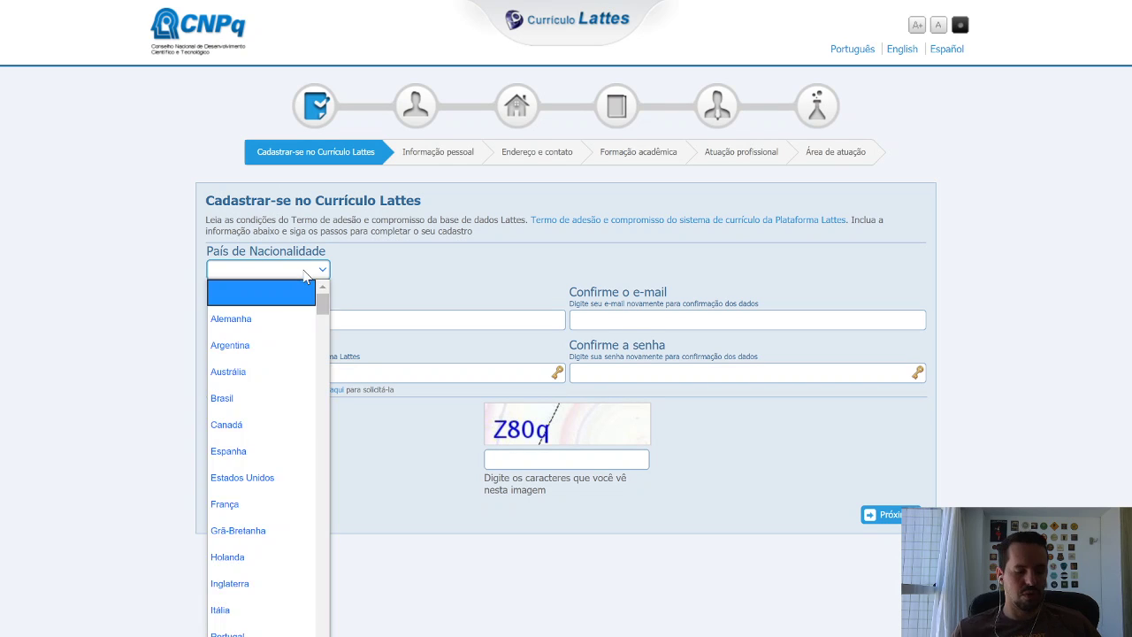
pyautogui.press('b')
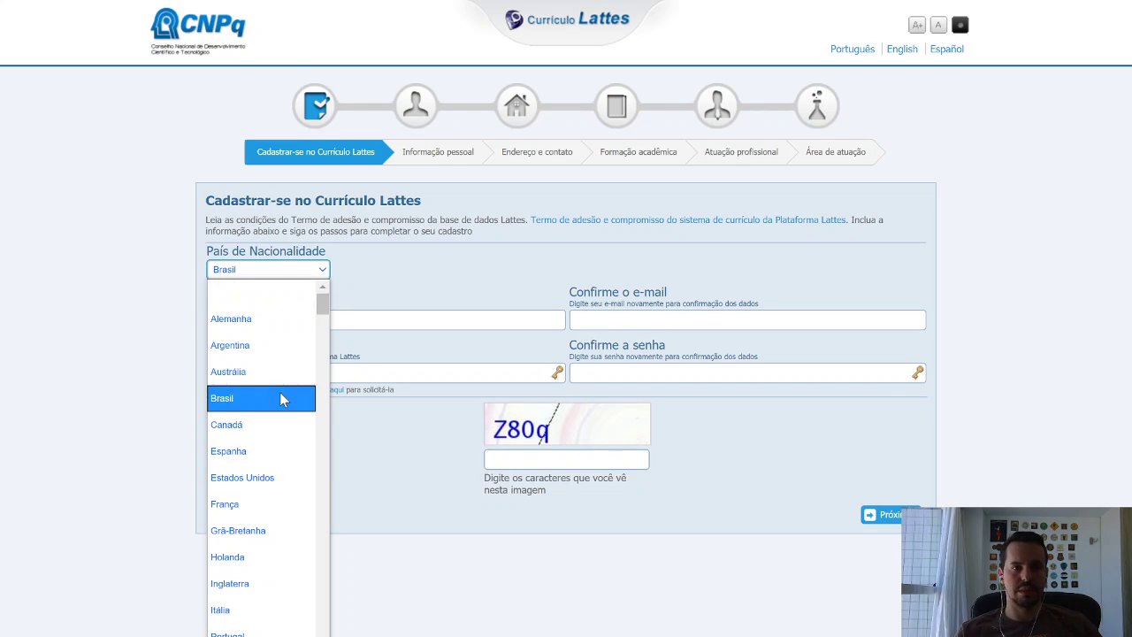
pyautogui.click(265, 398)
pyautogui.click(301, 319)
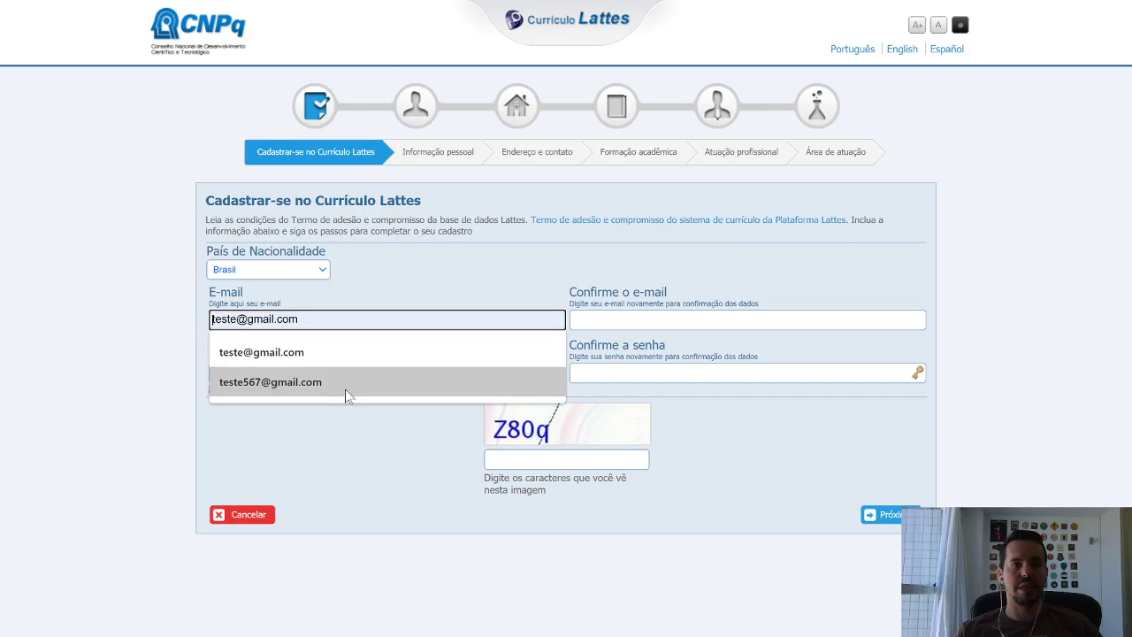
pyautogui.click(336, 376)
pyautogui.press('Tab')
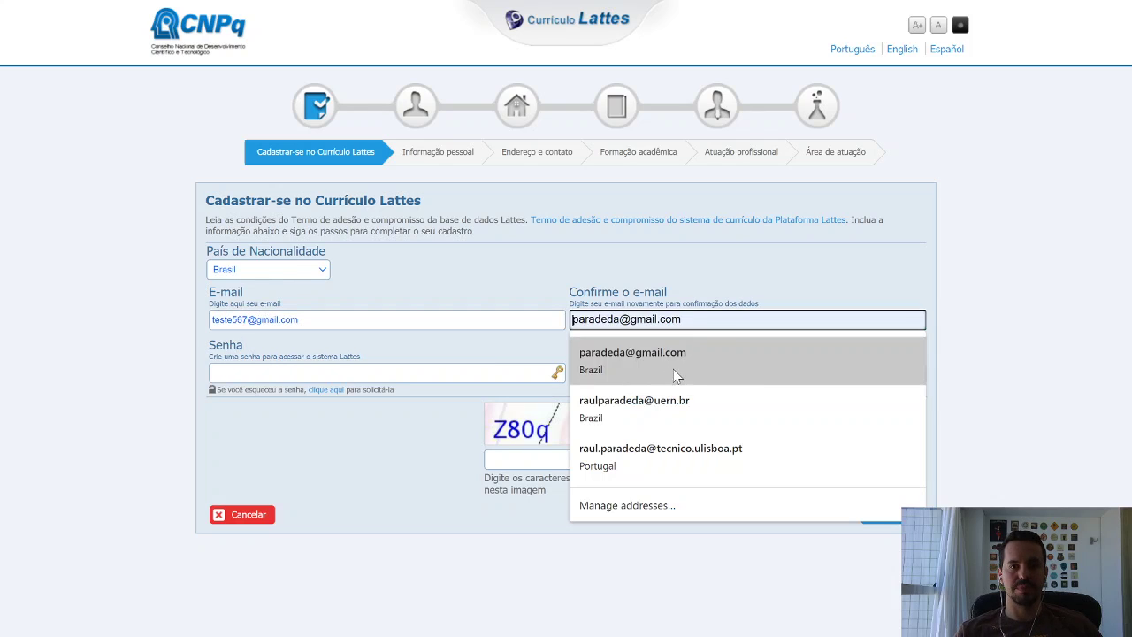
pyautogui.click(448, 441)
pyautogui.click(673, 320)
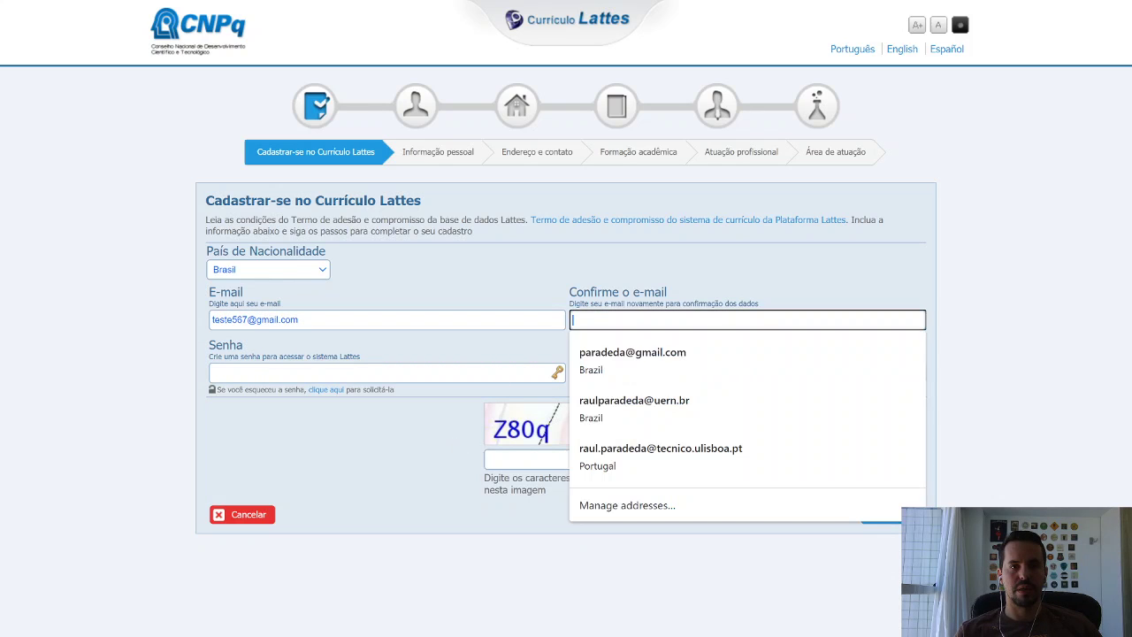
pyautogui.moveTo(304, 320); pyautogui.dragTo(210, 335)
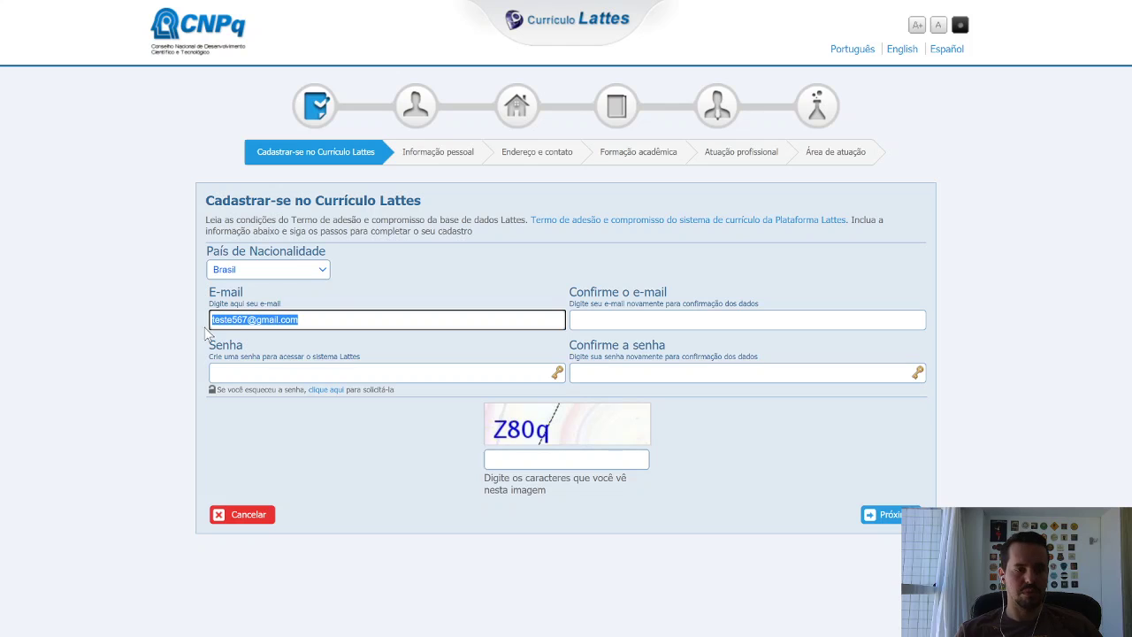
pyautogui.hotkey('ctrl', 'c')
pyautogui.click(707, 320)
pyautogui.hotkey('ctrl', 'v')
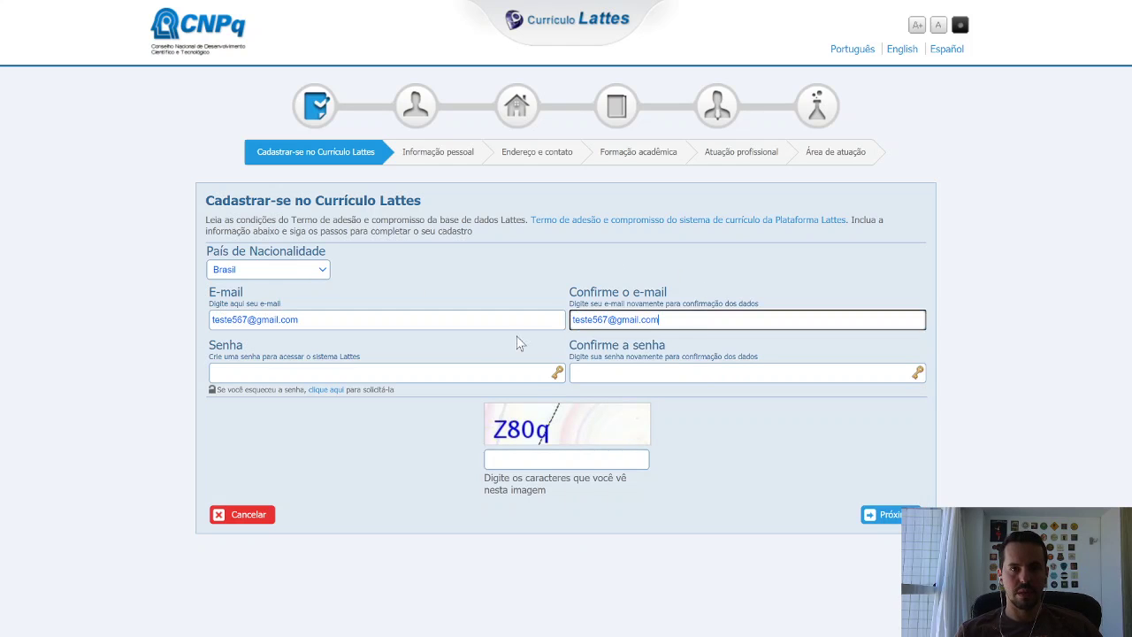
# Enter a password, paste it into the confirmation, type captcha 'Z80q' and submit with Próximo.
pyautogui.click(522, 372)
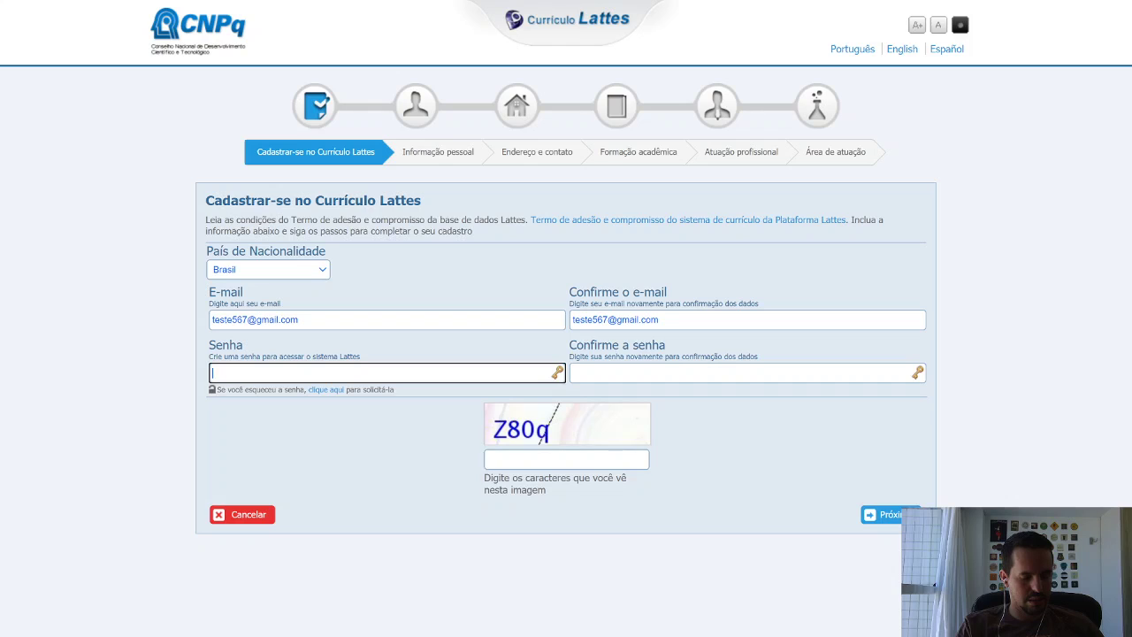
pyautogui.write('•••••••')
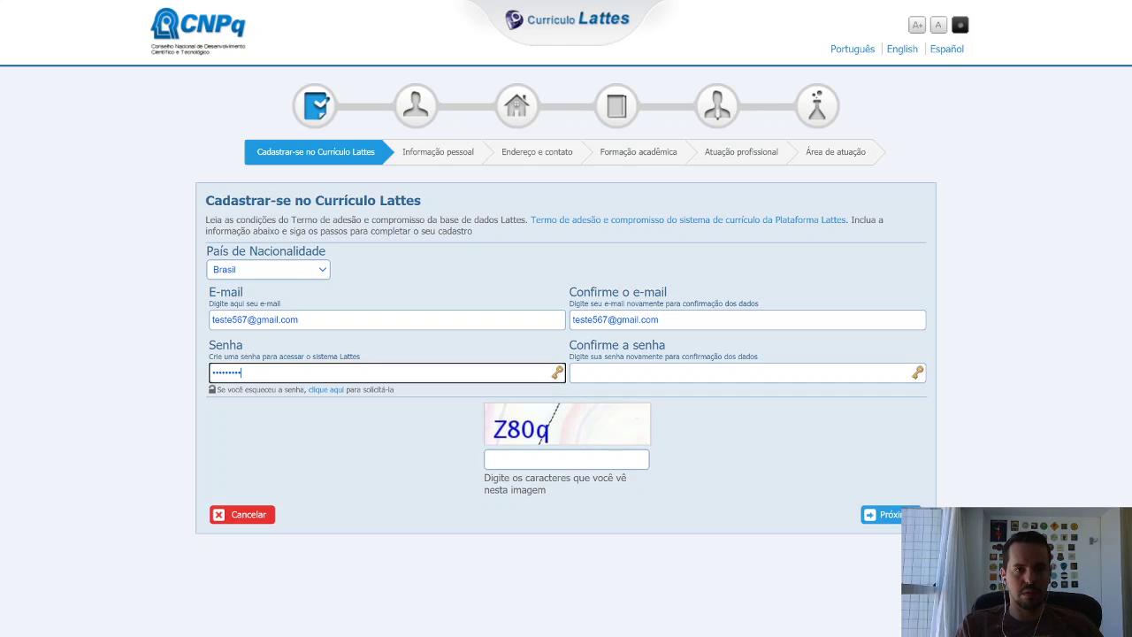
pyautogui.hotkey('ctrl', 'a')
pyautogui.click(608, 375)
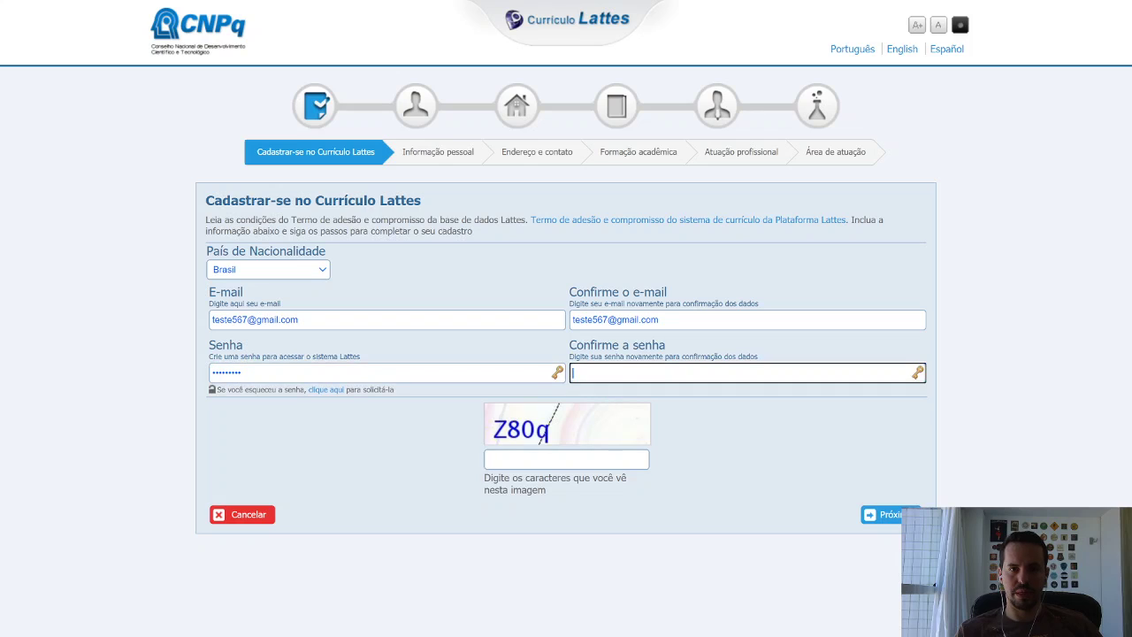
pyautogui.hotkey('ctrl', 'v')
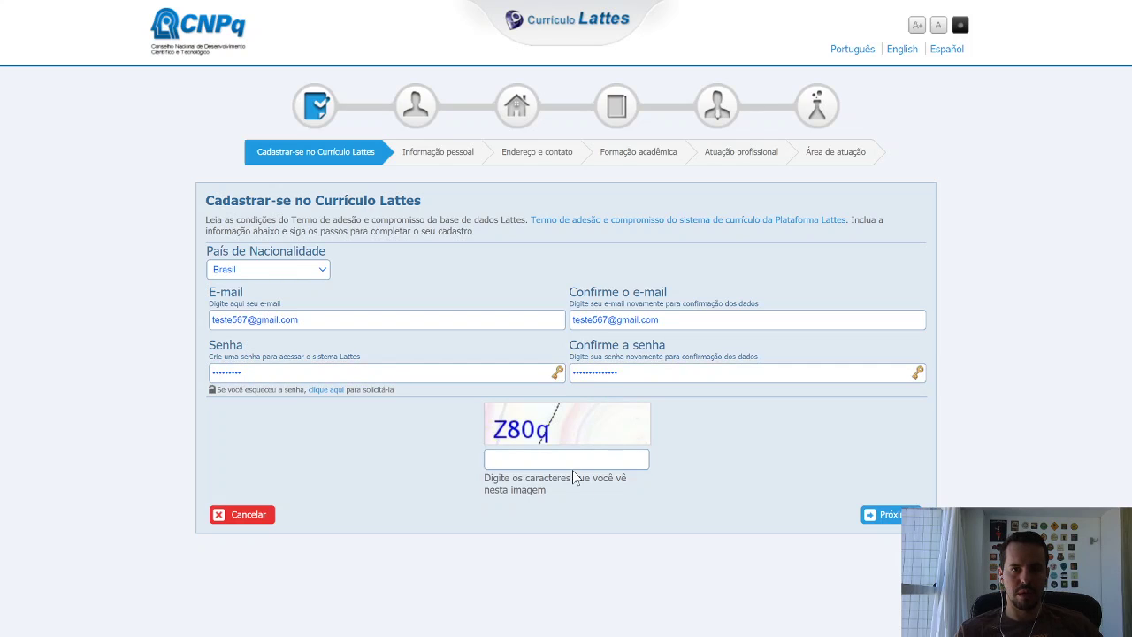
pyautogui.click(570, 459)
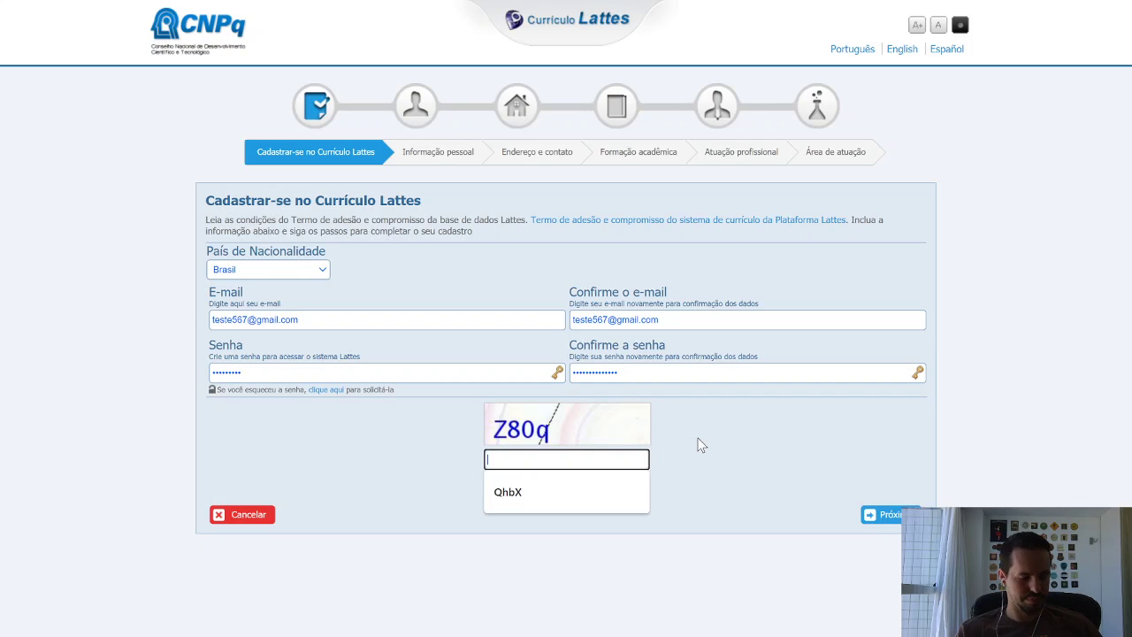
pyautogui.write('Z8')
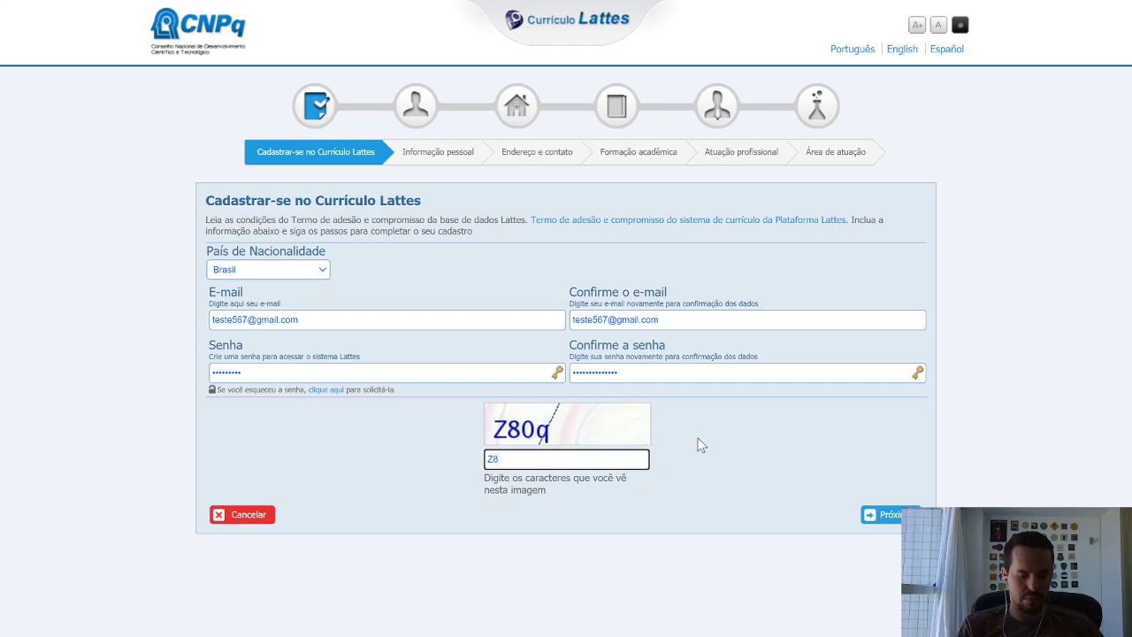
pyautogui.write('0q')
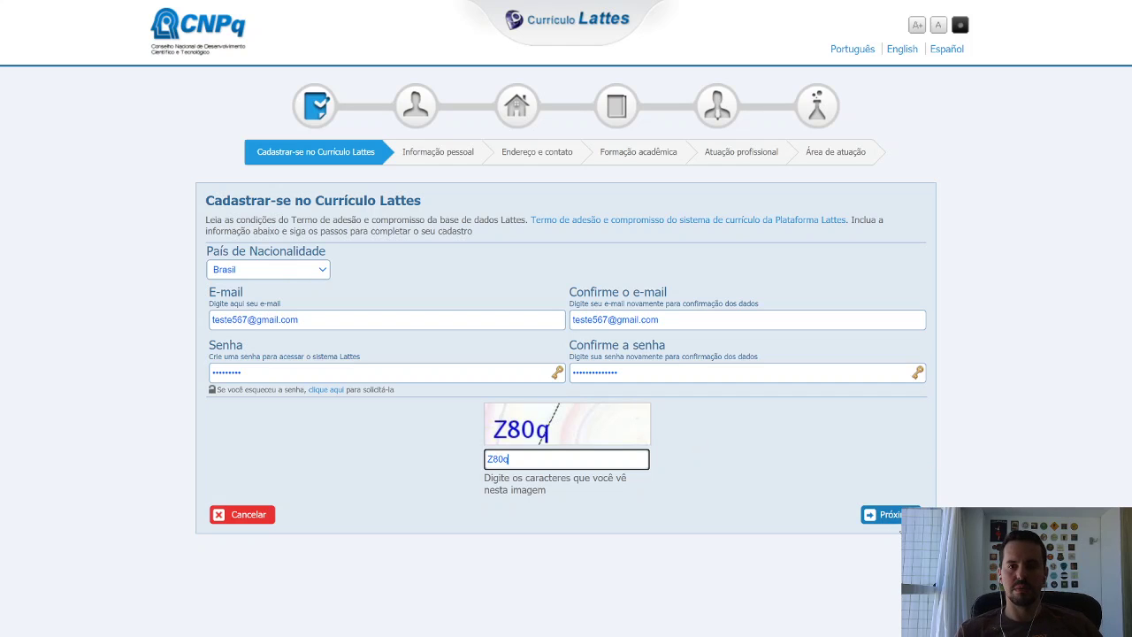
pyautogui.click(896, 519)
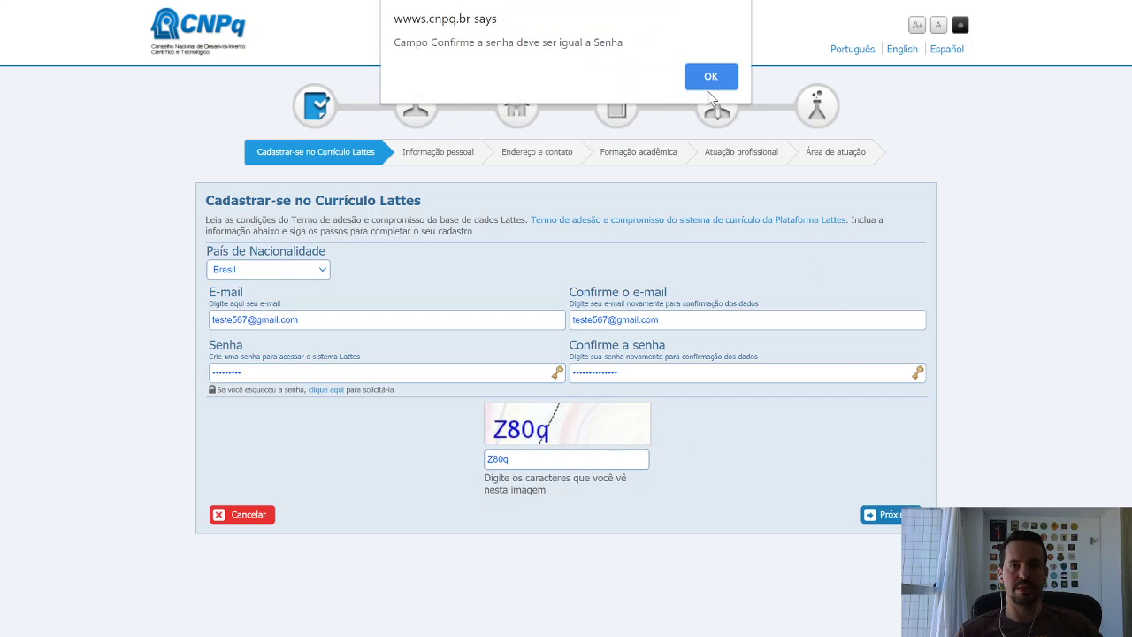
# After the mismatch warning, retype the password and its confirmation, then resubmit the form.
pyautogui.click(700, 81)
pyautogui.moveTo(261, 373); pyautogui.dragTo(184, 373)
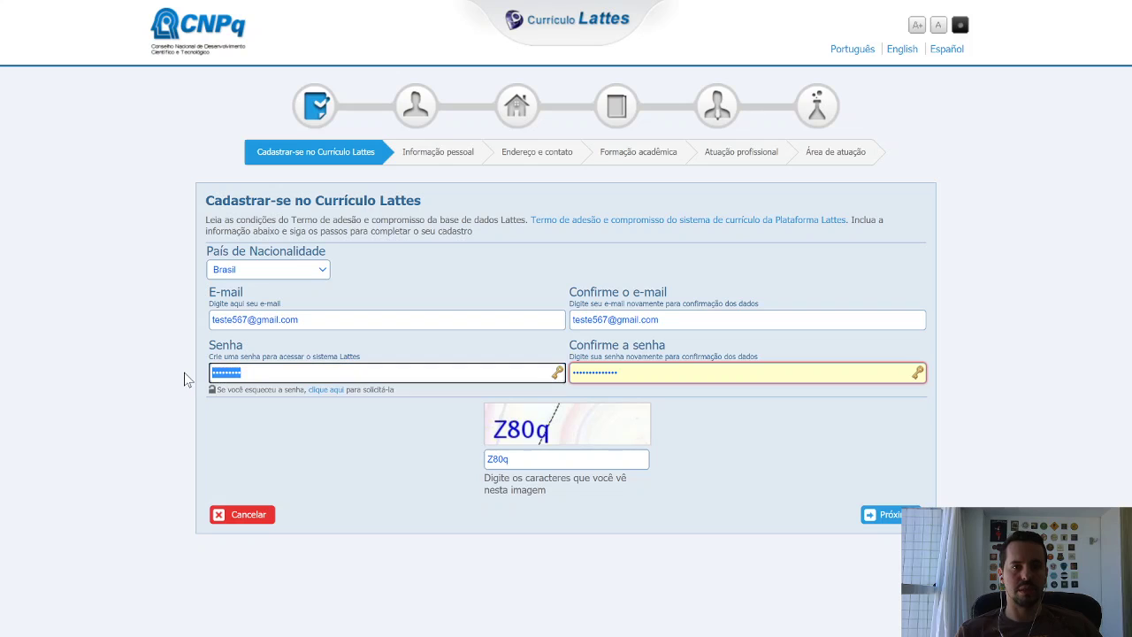
pyautogui.write('••••')
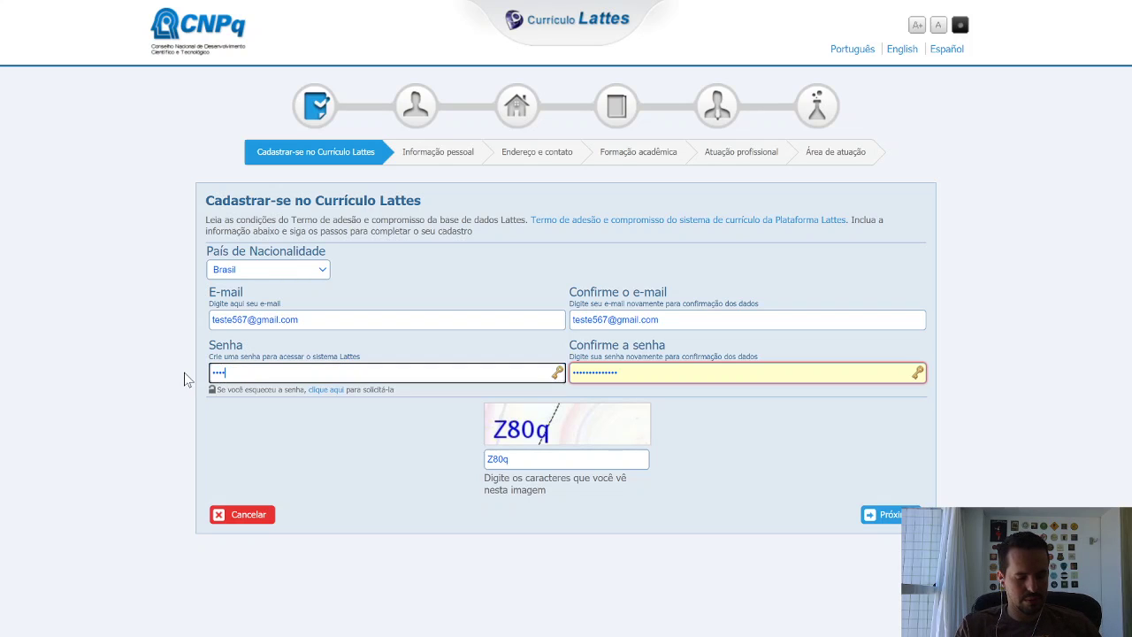
pyautogui.write('•••••')
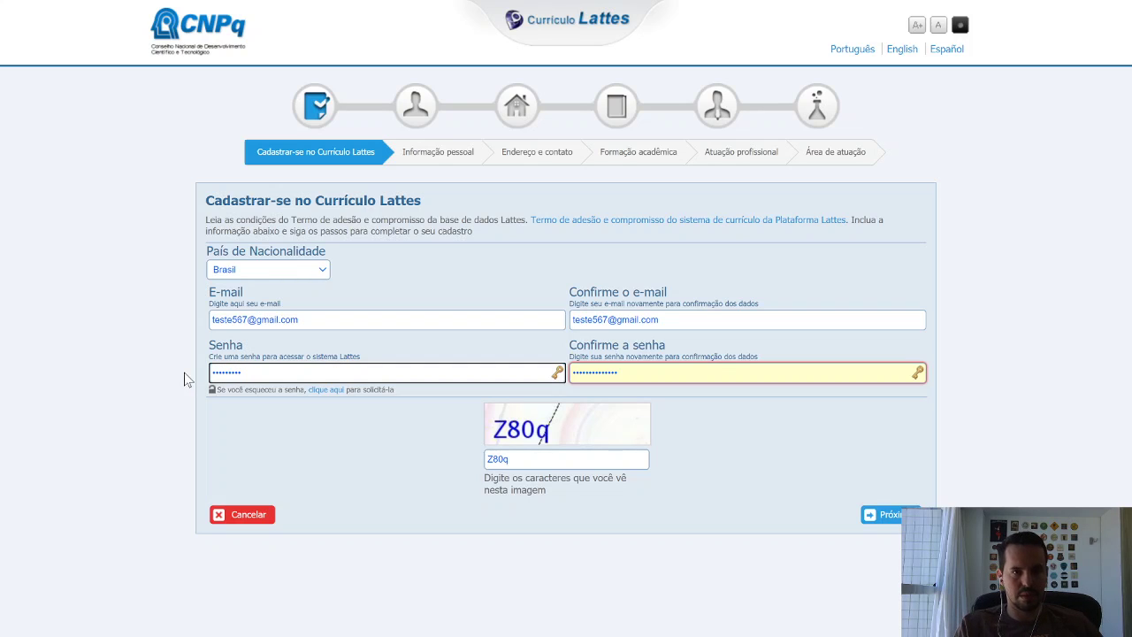
pyautogui.hotkey('ctrl', 'a')
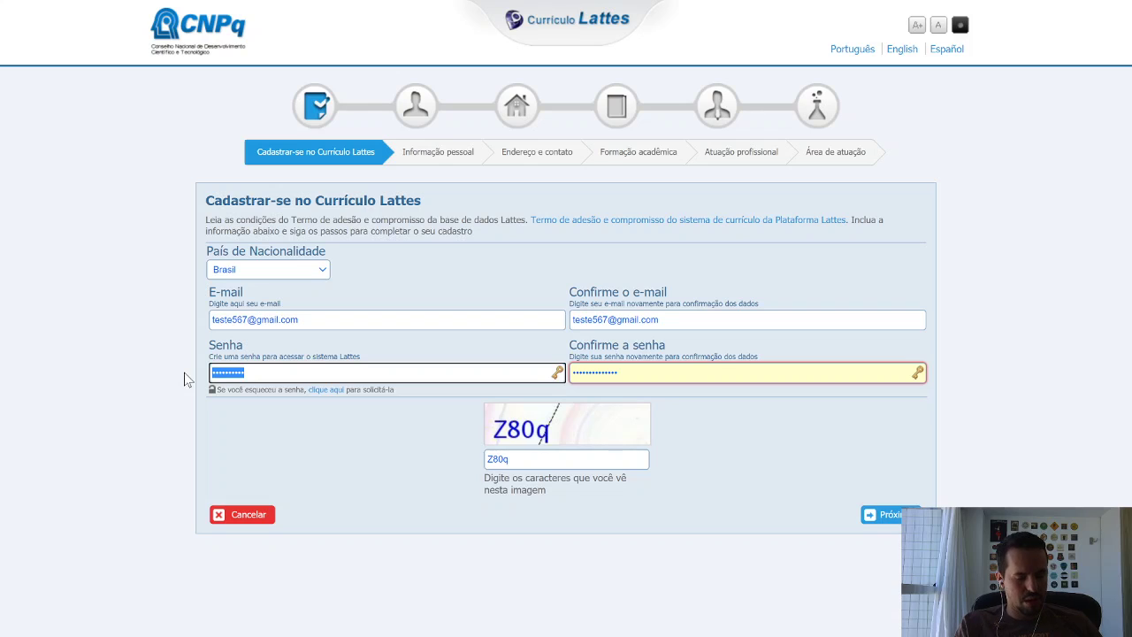
pyautogui.write('••')
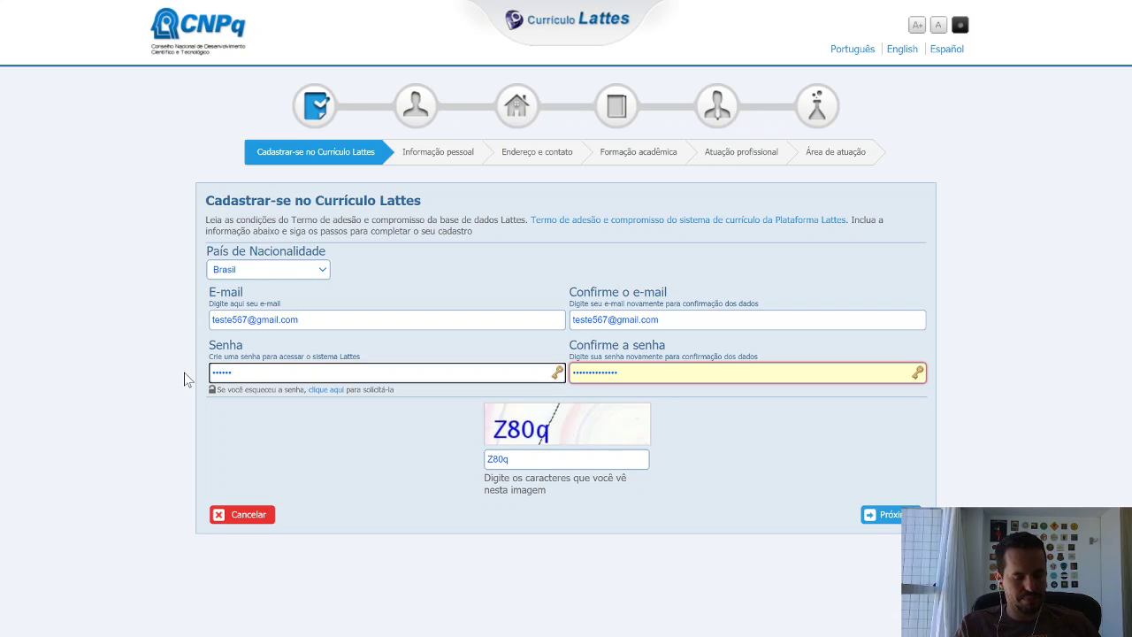
pyautogui.write('••')
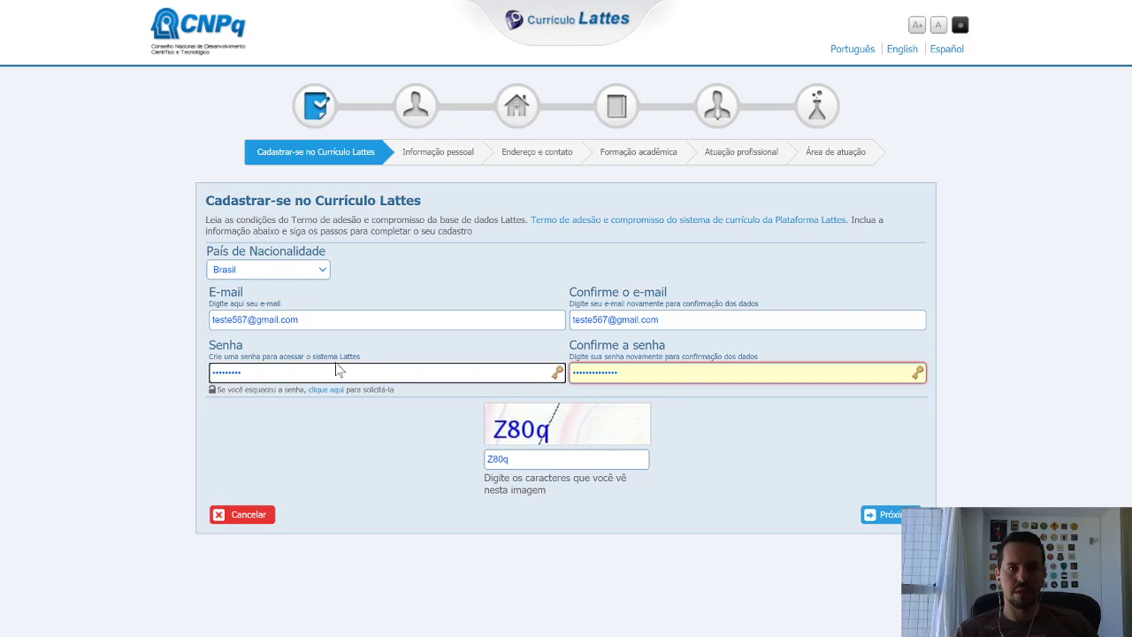
pyautogui.press('Tab')
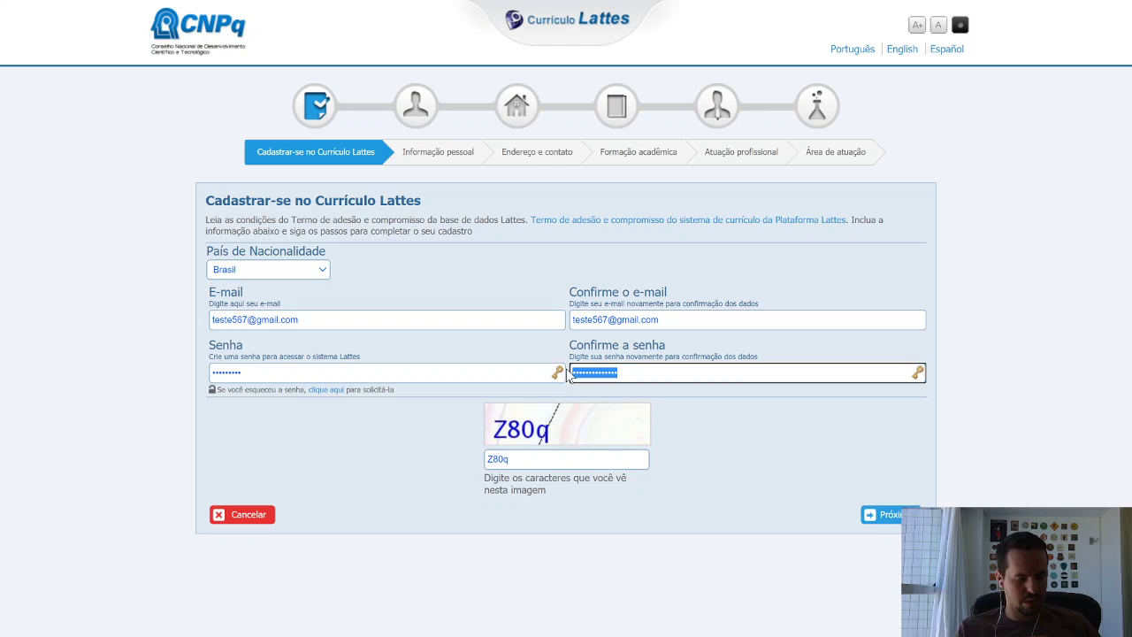
pyautogui.write('••')
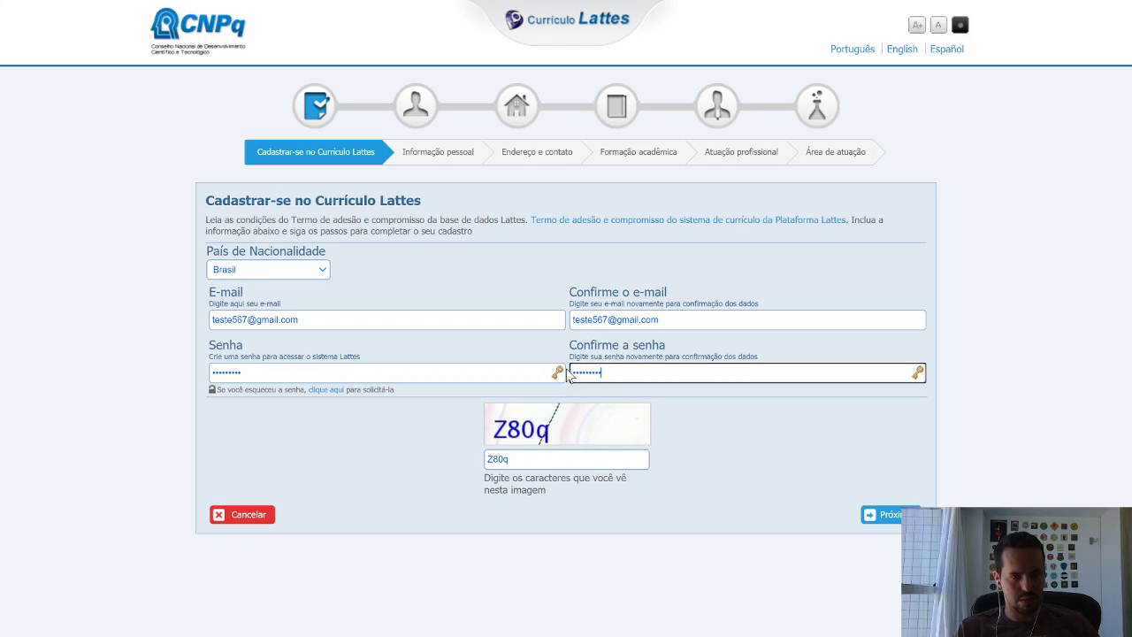
pyautogui.click(891, 515)
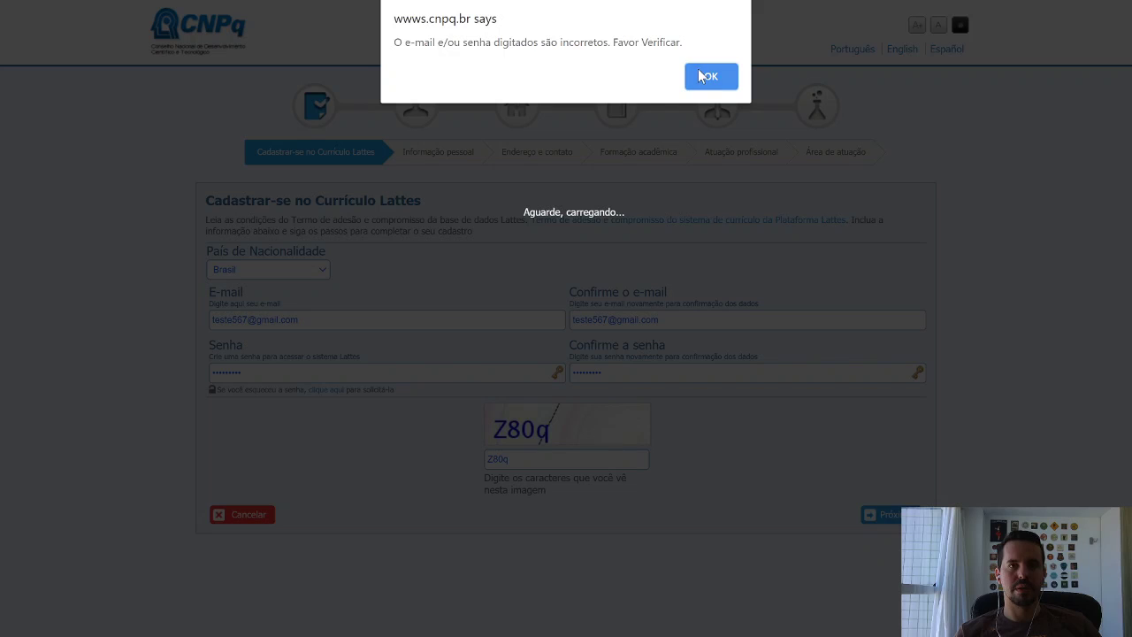
# Replace the e-mail with a new test address, copy it into the confirmation field, and submit with Próximo.
pyautogui.click(705, 76)
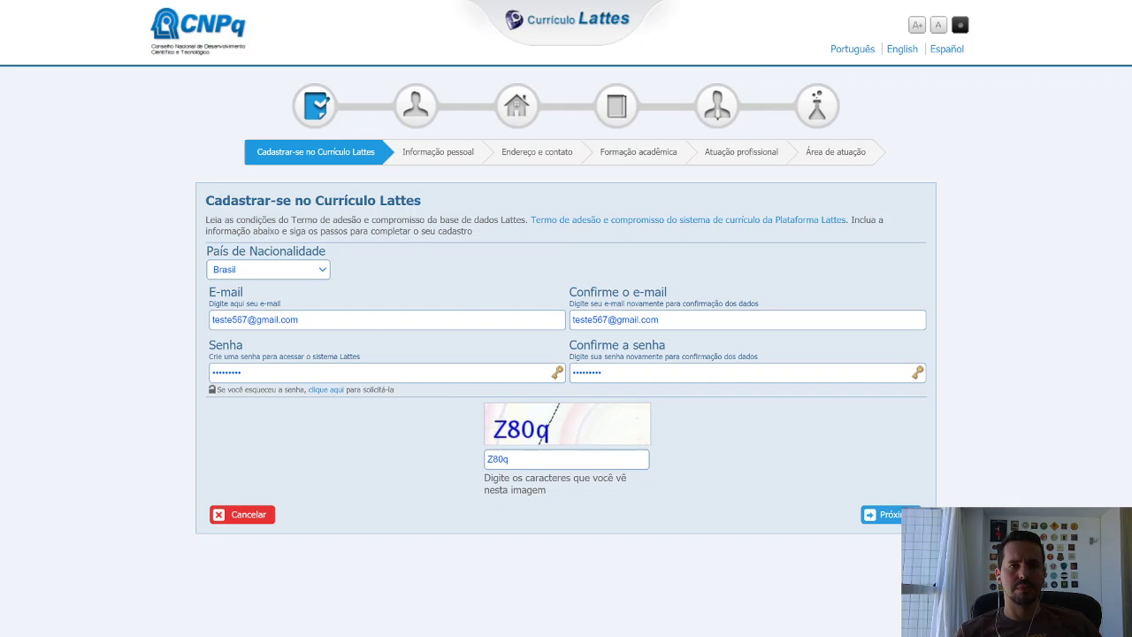
pyautogui.moveTo(305, 320); pyautogui.dragTo(197, 327)
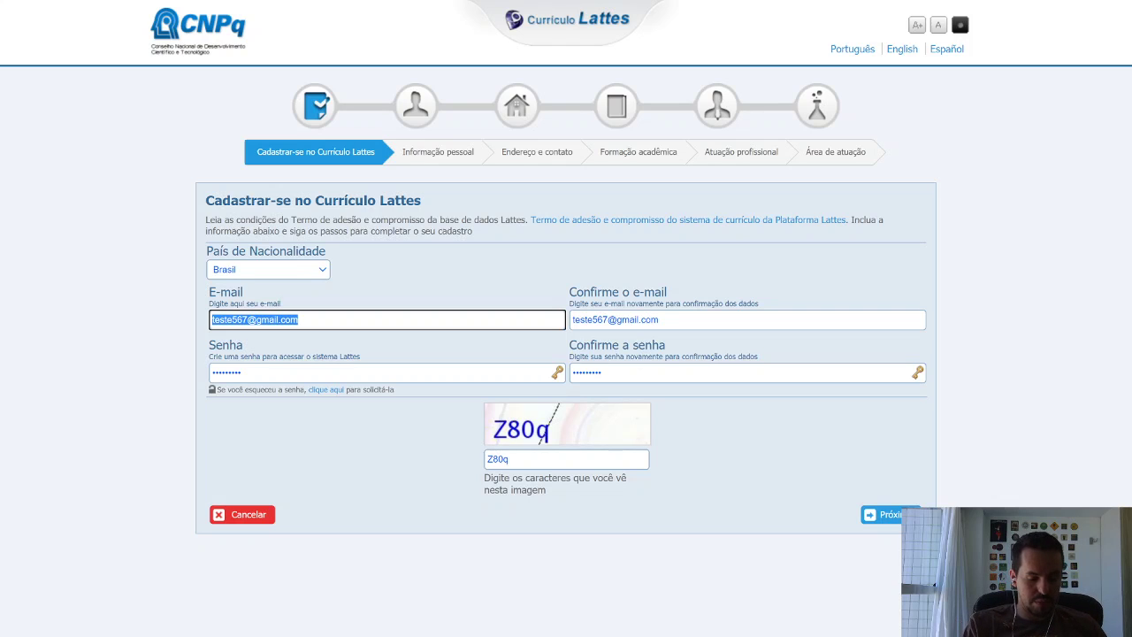
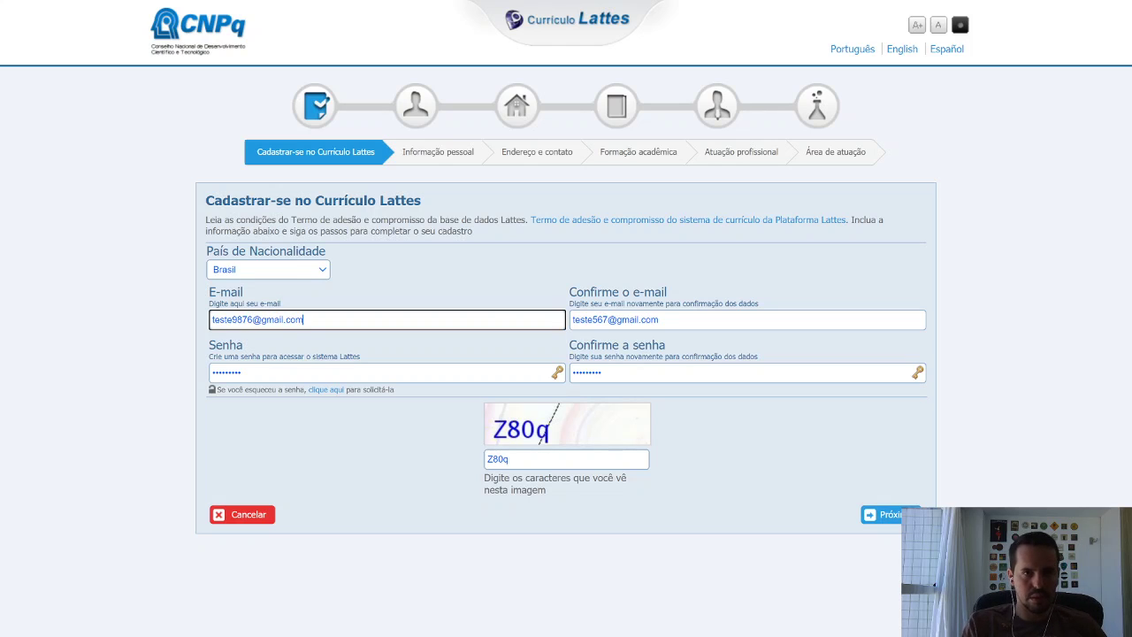
pyautogui.hotkey('ctrl', 'a')
pyautogui.hotkey('ctrl', 'c')
pyautogui.press('Tab')
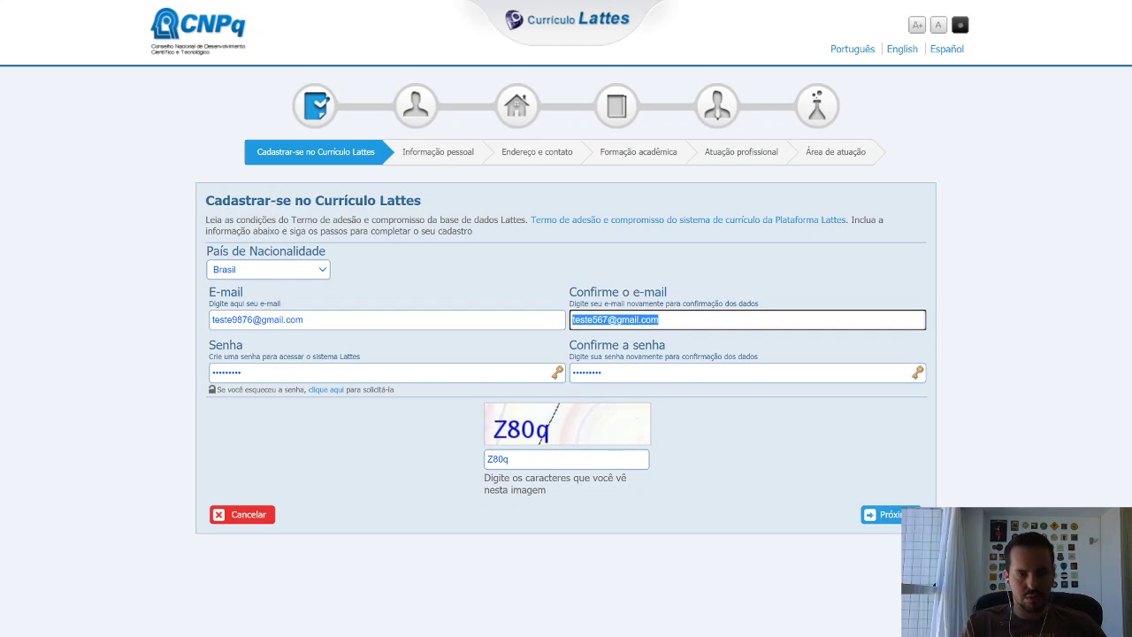
pyautogui.hotkey('ctrl', 'v')
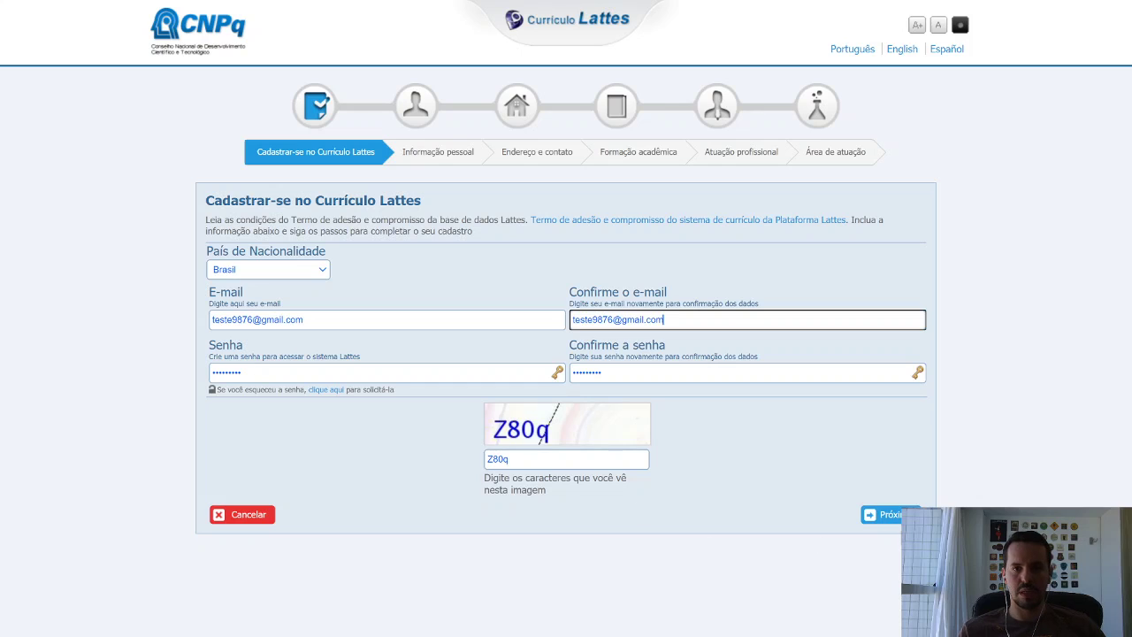
pyautogui.click(896, 522)
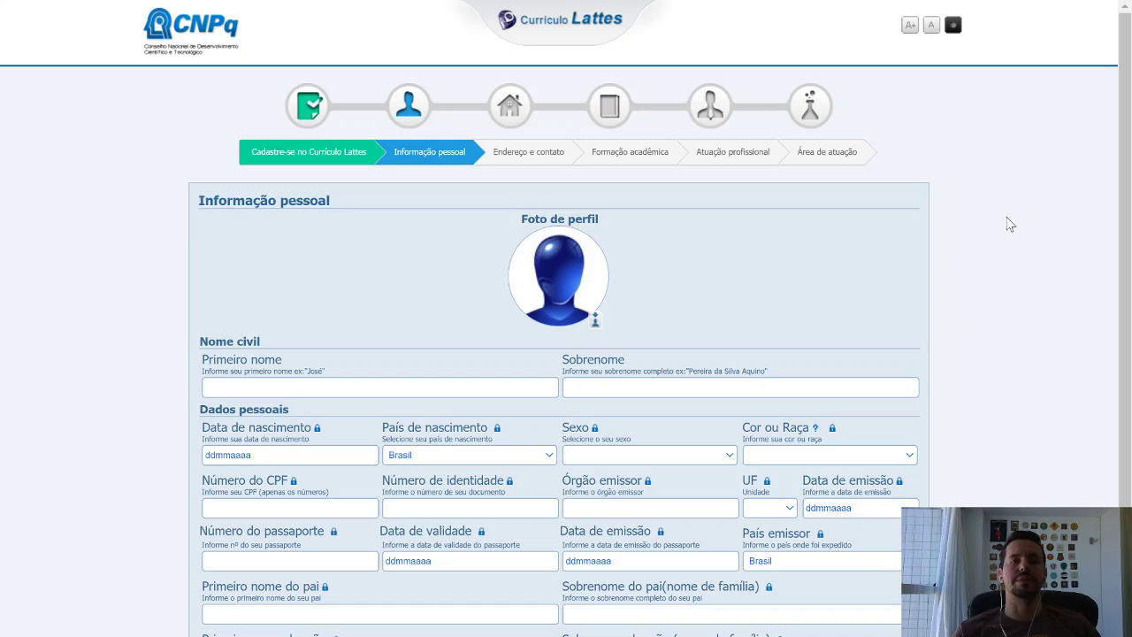
pyautogui.scroll(-3, 1004, 246)
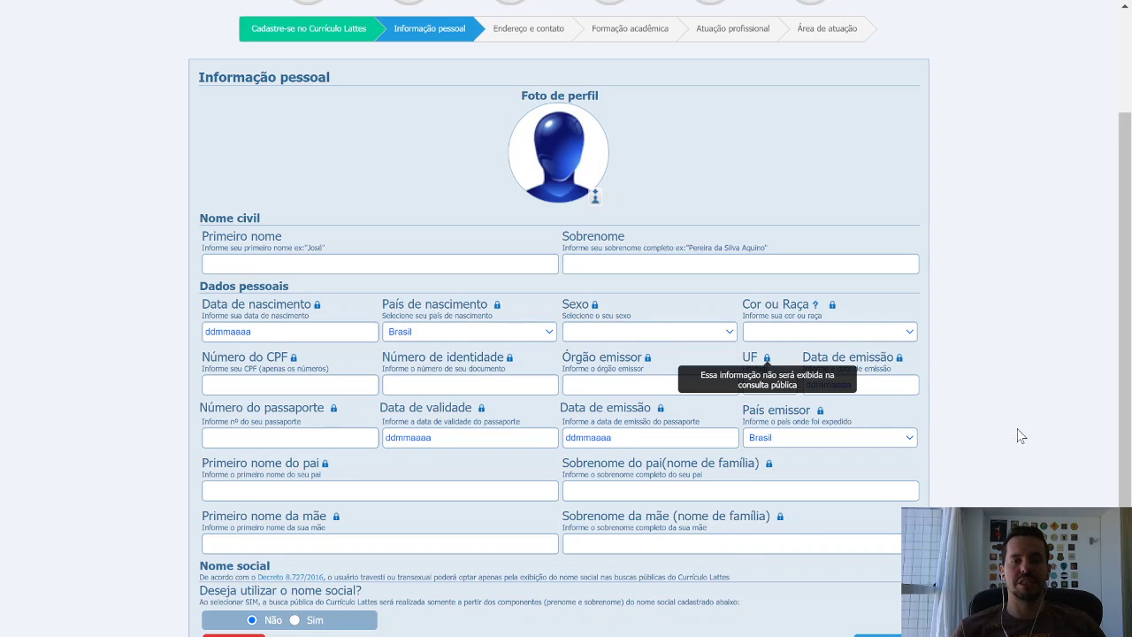
pyautogui.scroll(3, 1045, 407)
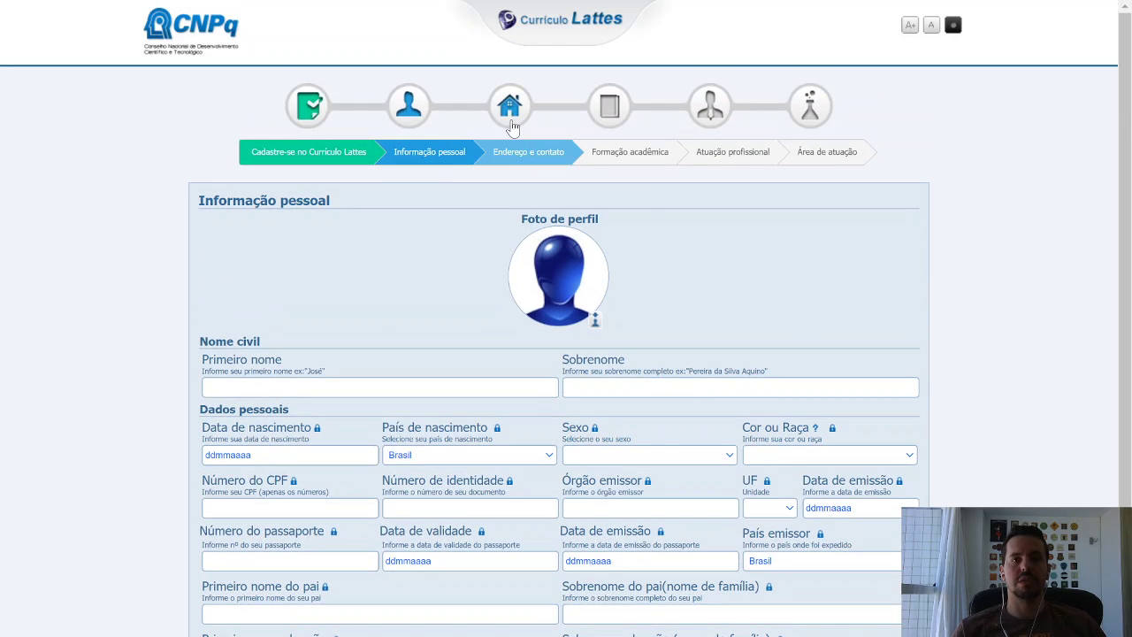
pyautogui.click(510, 122)
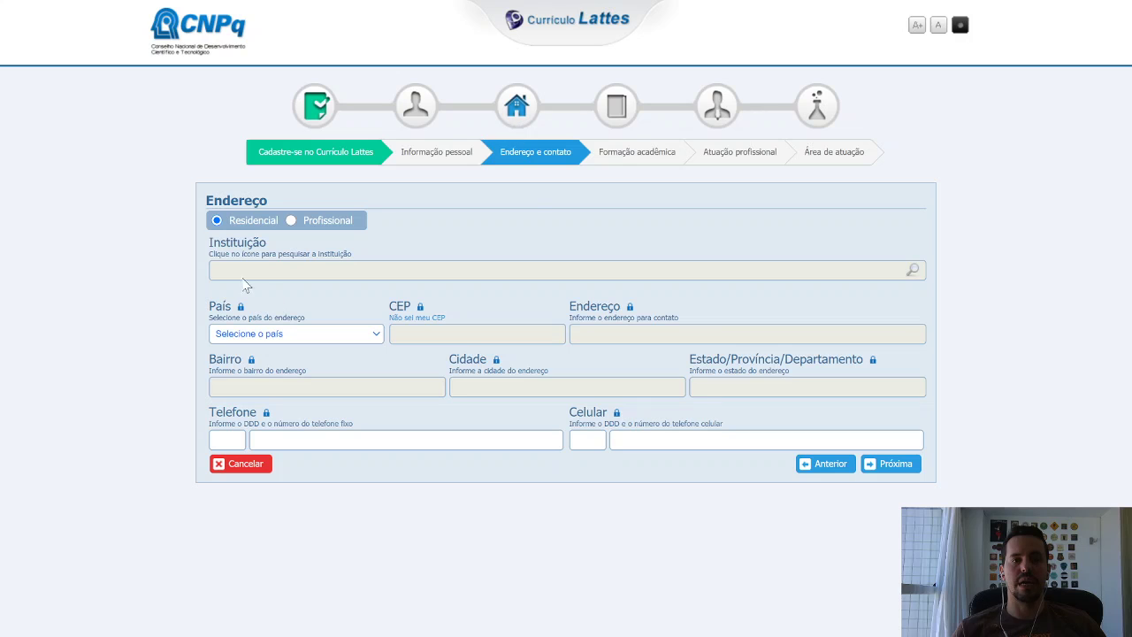
pyautogui.click(620, 115)
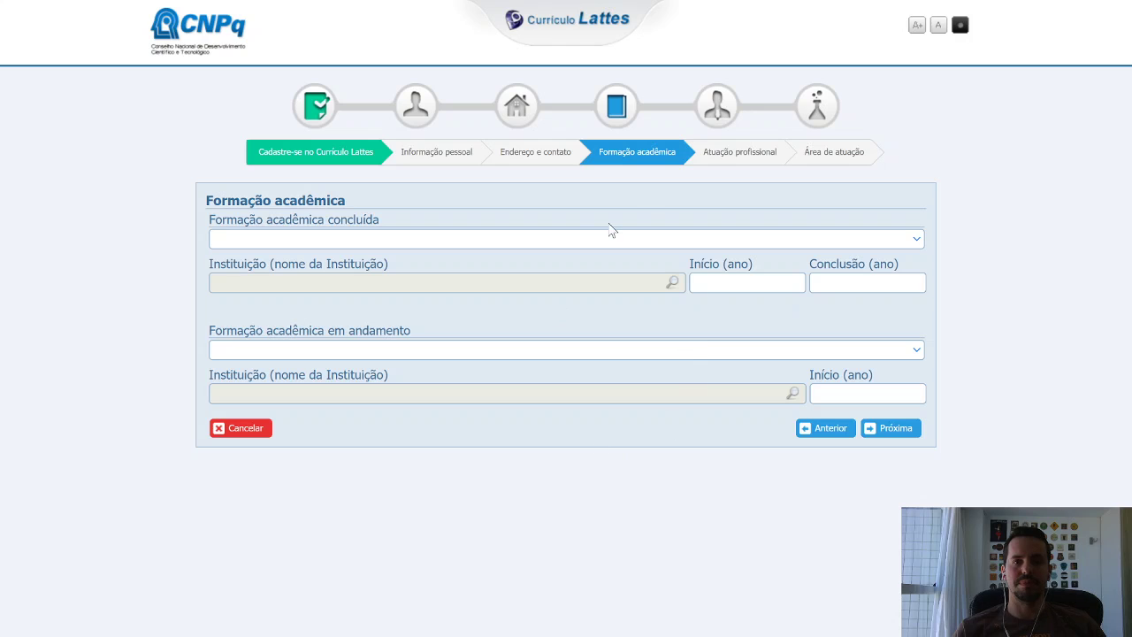
pyautogui.click(714, 110)
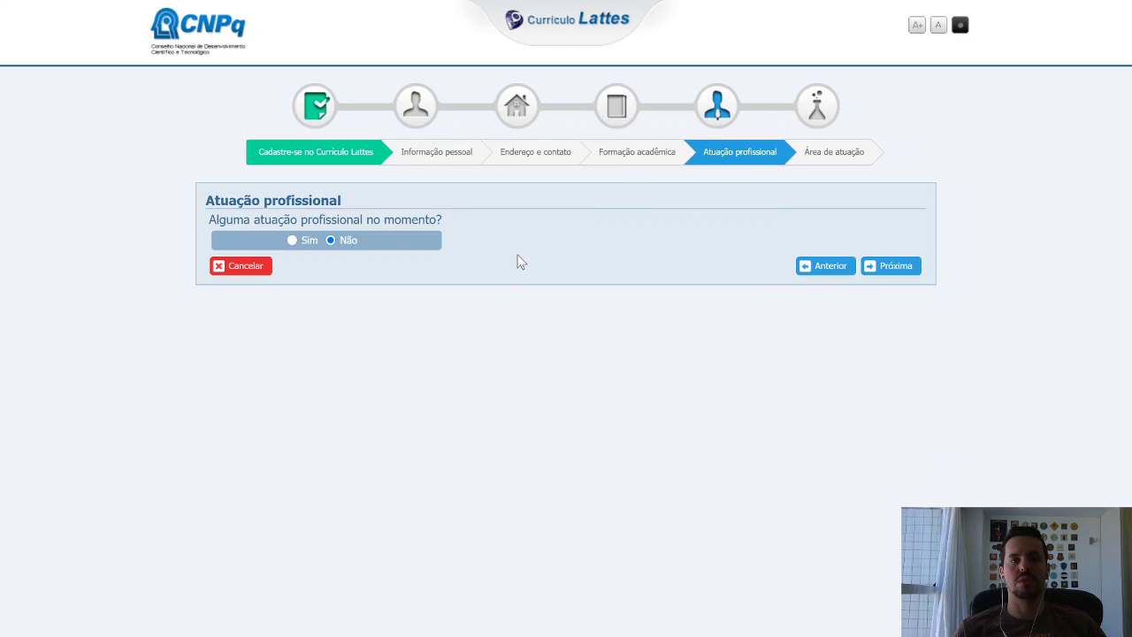
pyautogui.click(805, 112)
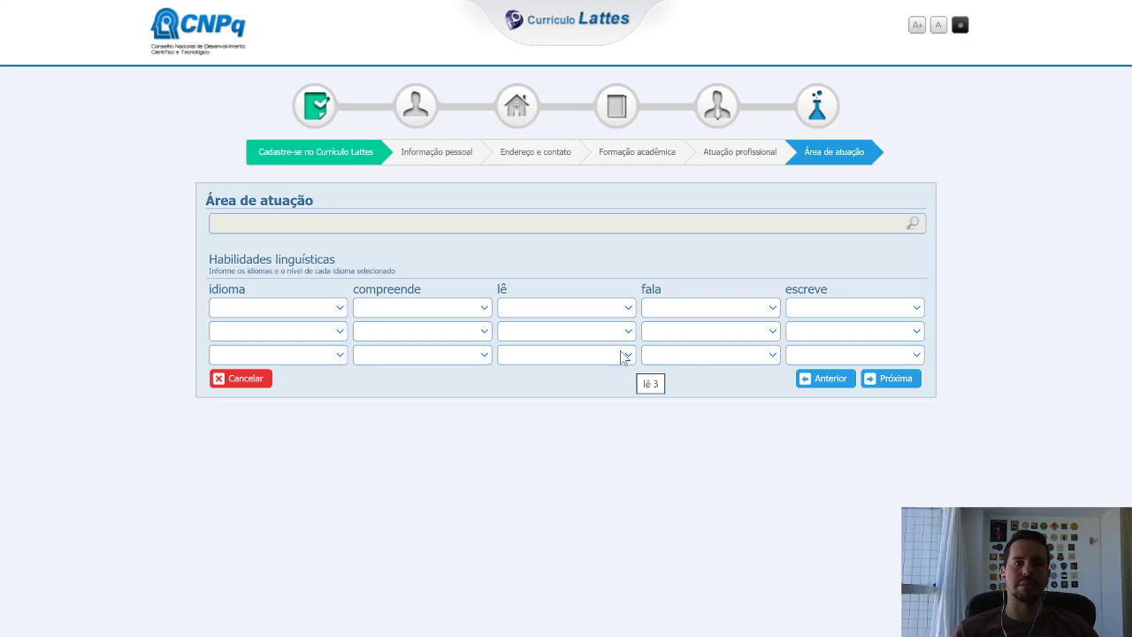
pyautogui.click(407, 113)
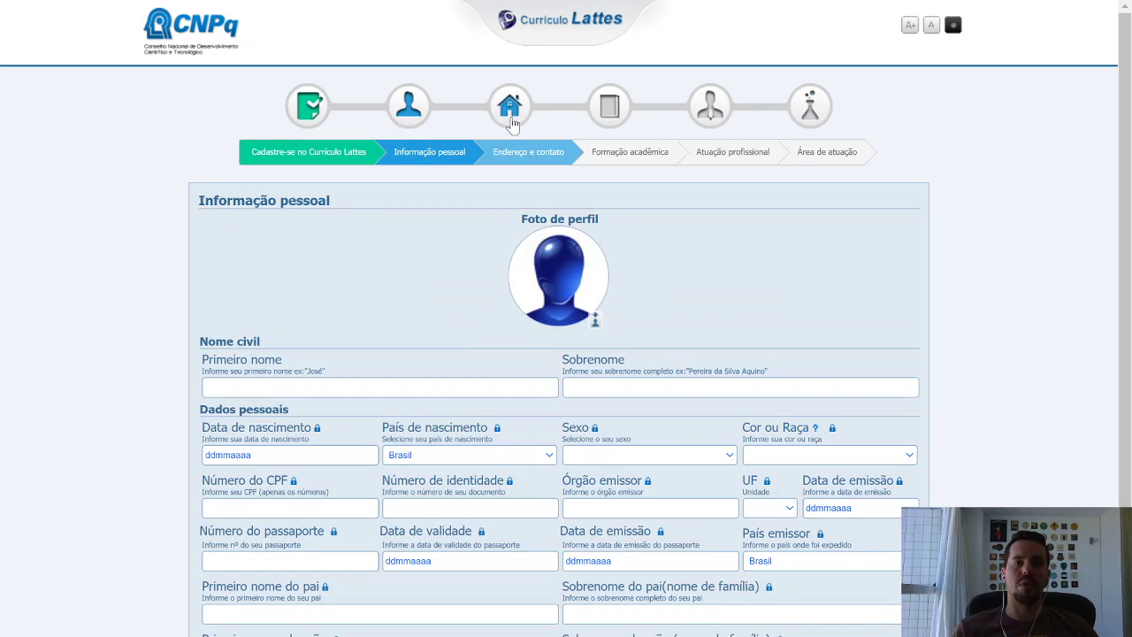
pyautogui.click(511, 122)
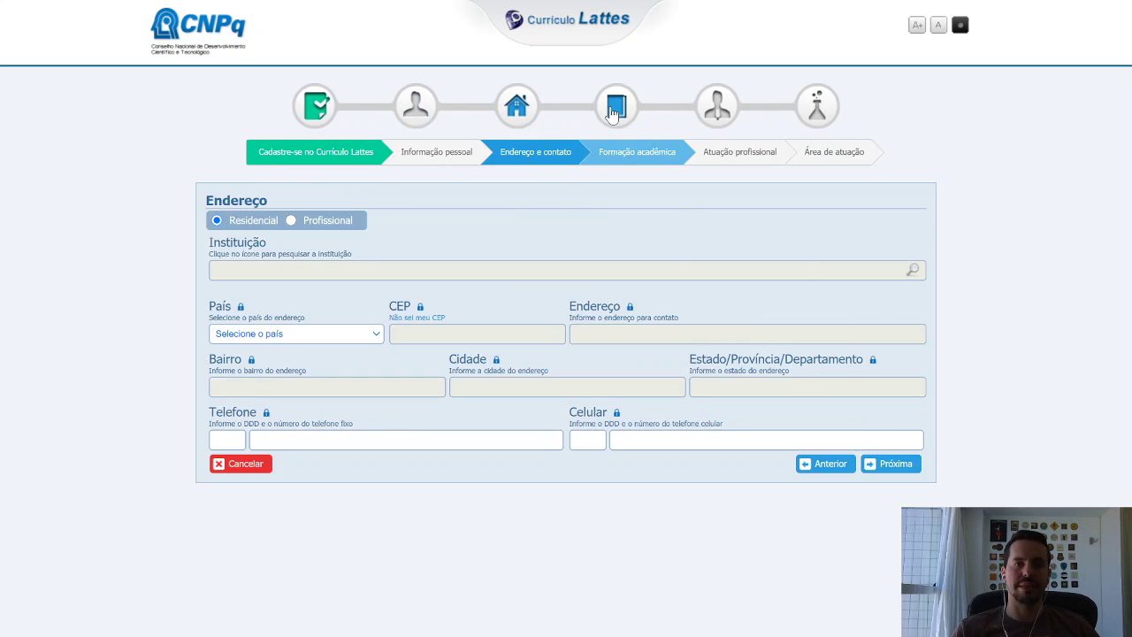
pyautogui.click(609, 110)
pyautogui.click(716, 114)
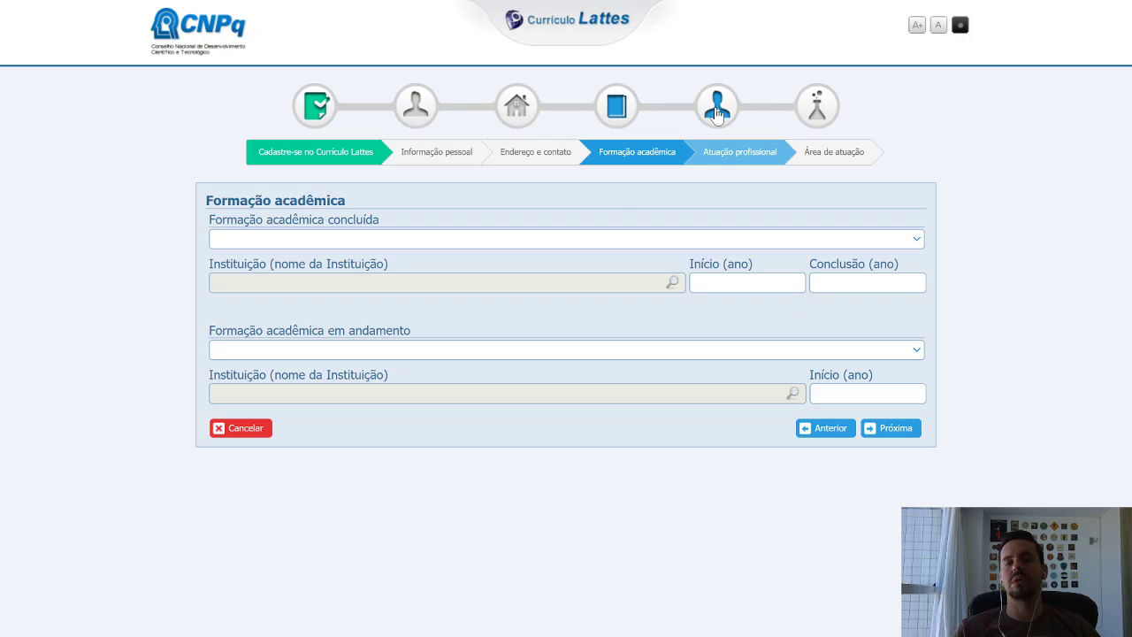
pyautogui.click(807, 117)
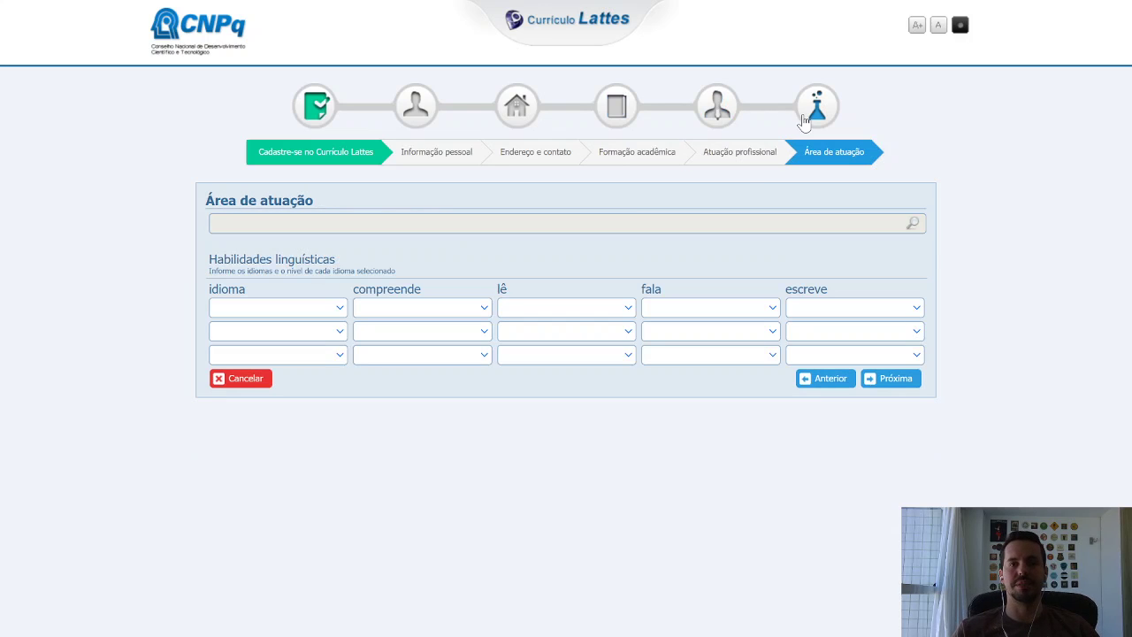
pyautogui.click(413, 122)
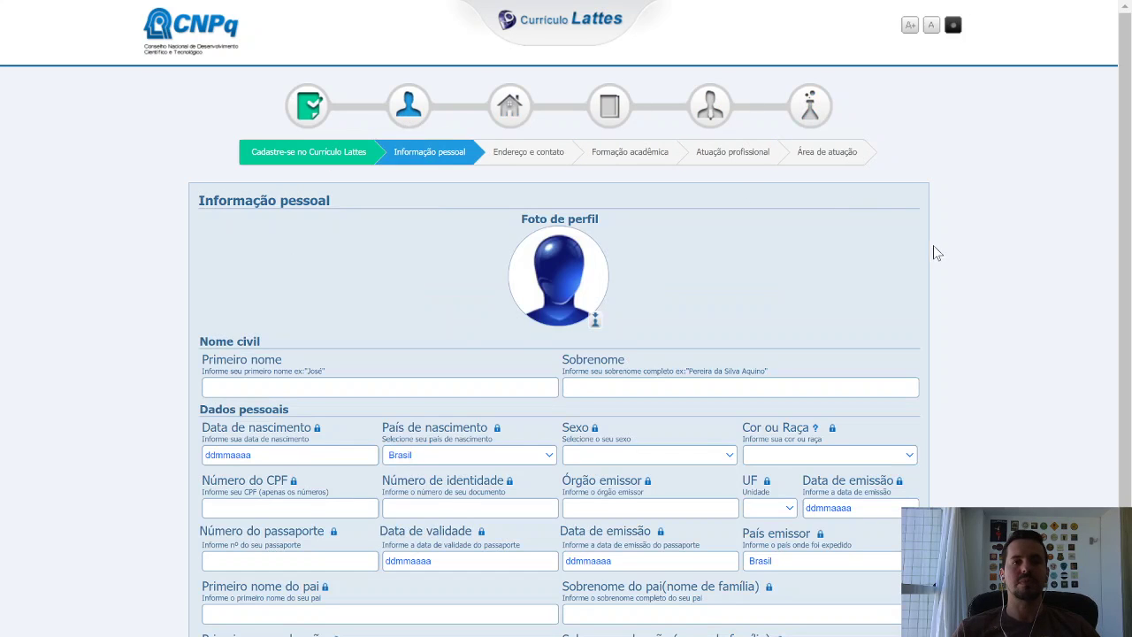
pyautogui.scroll(-1, 932, 244)
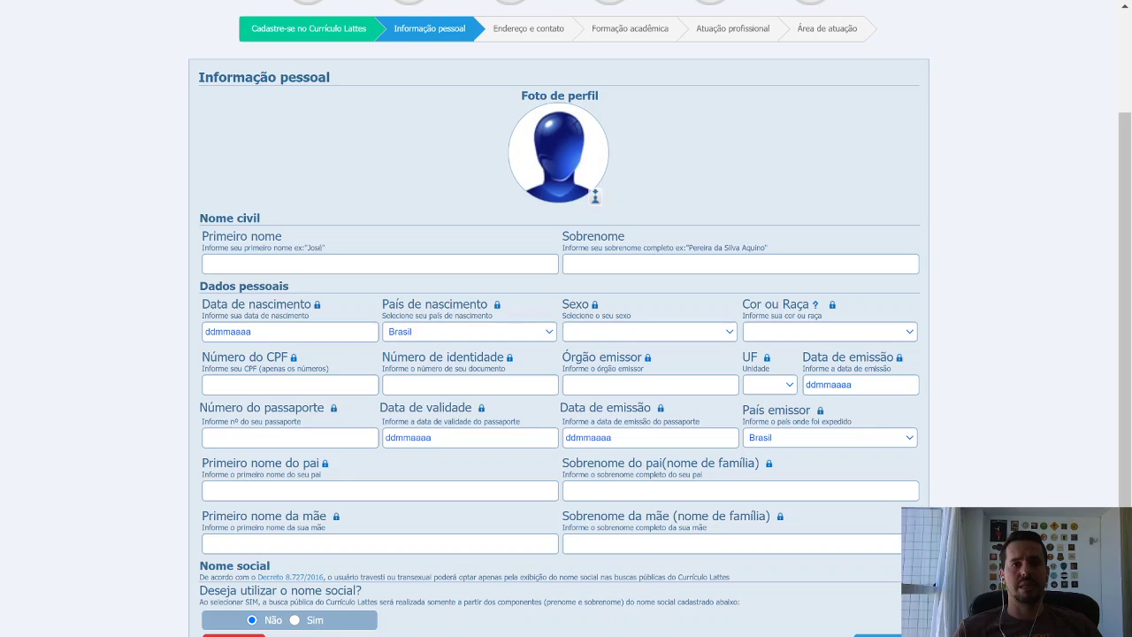
# Open the address and contact step, then return to the PowerPoint slide show from the taskbar preview.
pyautogui.click(522, 30)
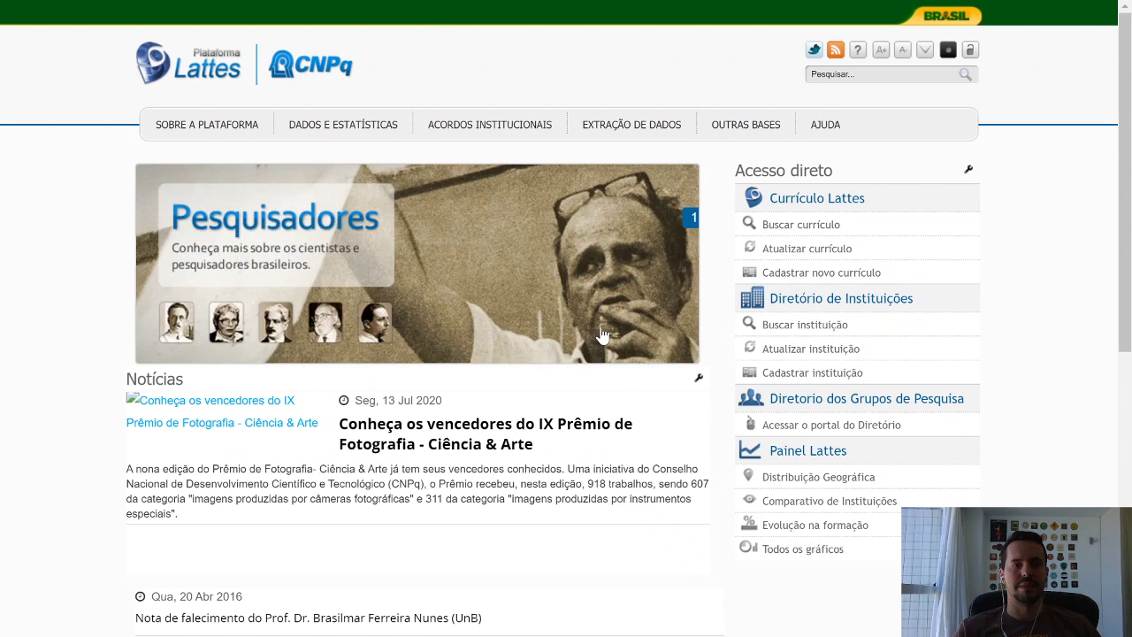
pyautogui.moveTo(456, 635)
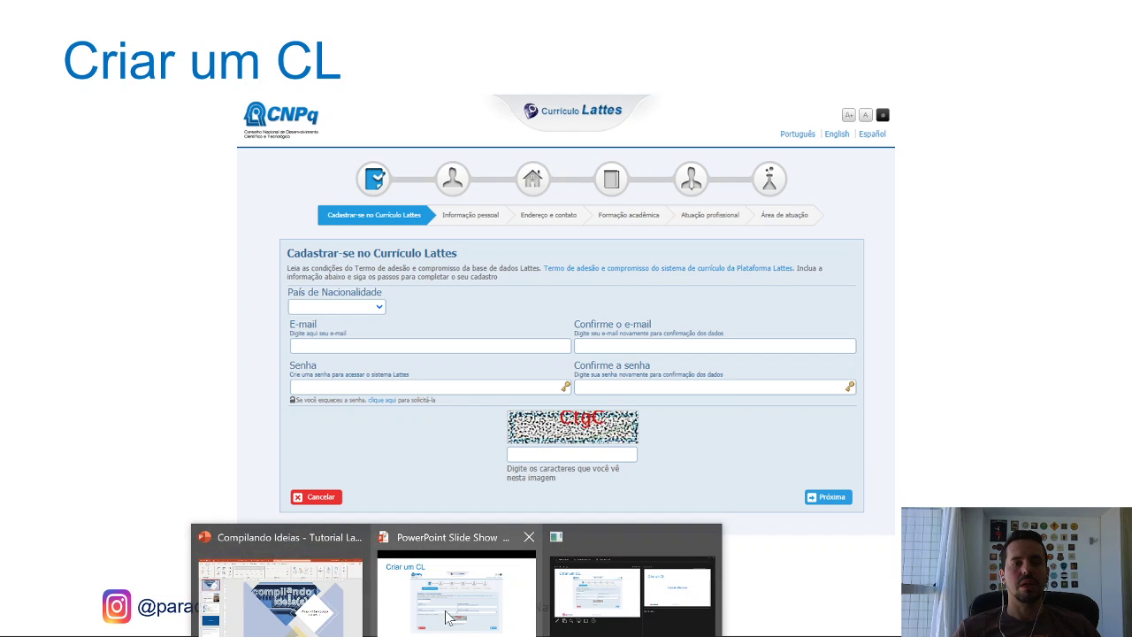
pyautogui.click(448, 616)
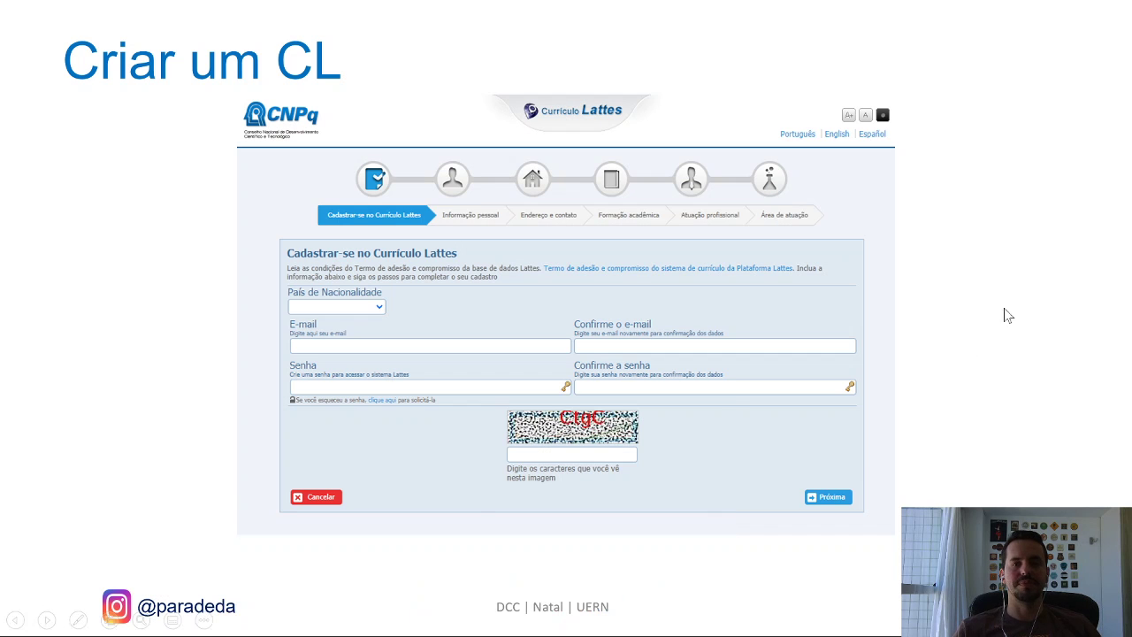
# Advance past the 'Vamos ao Lattes on-line' link and section title to the Lattes home page slide.
pyautogui.click(1031, 316)
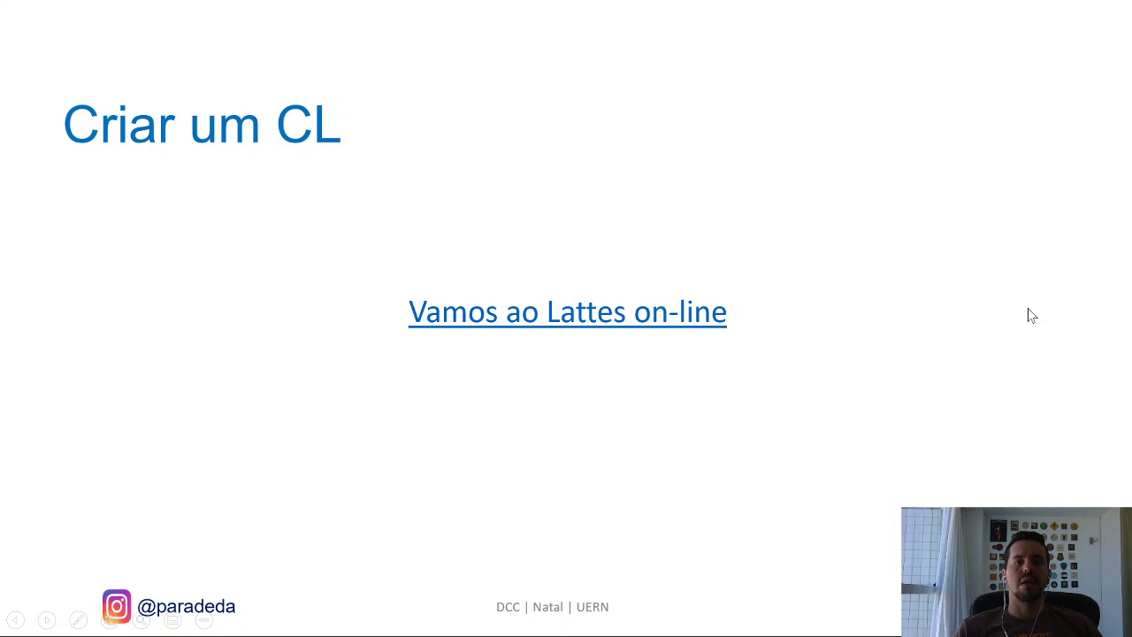
pyautogui.click(1032, 313)
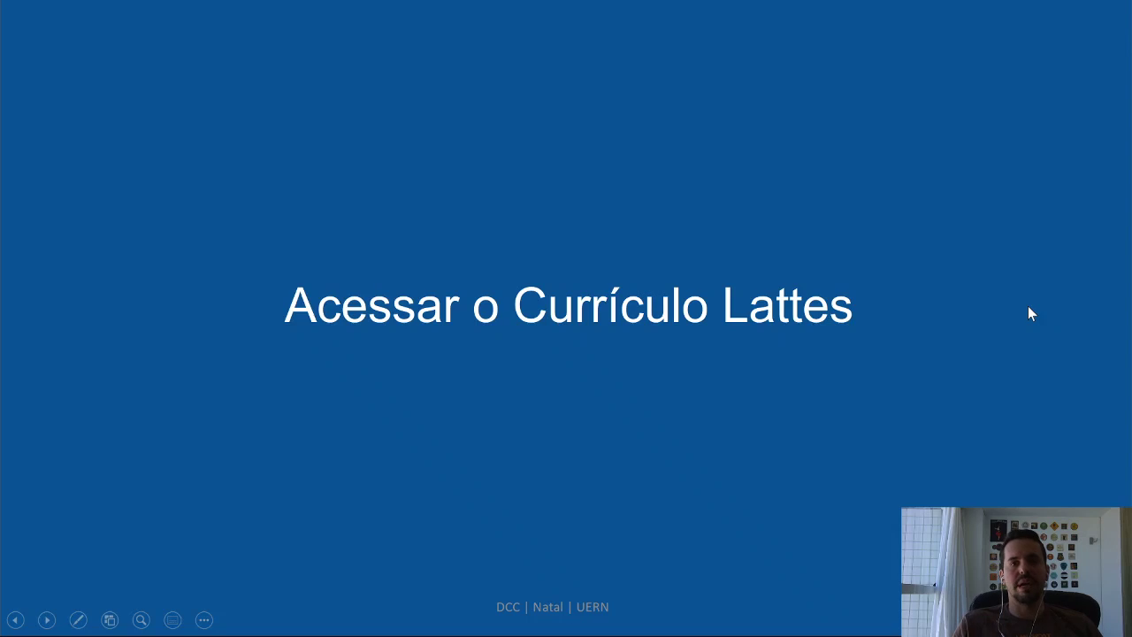
pyautogui.click(1032, 313)
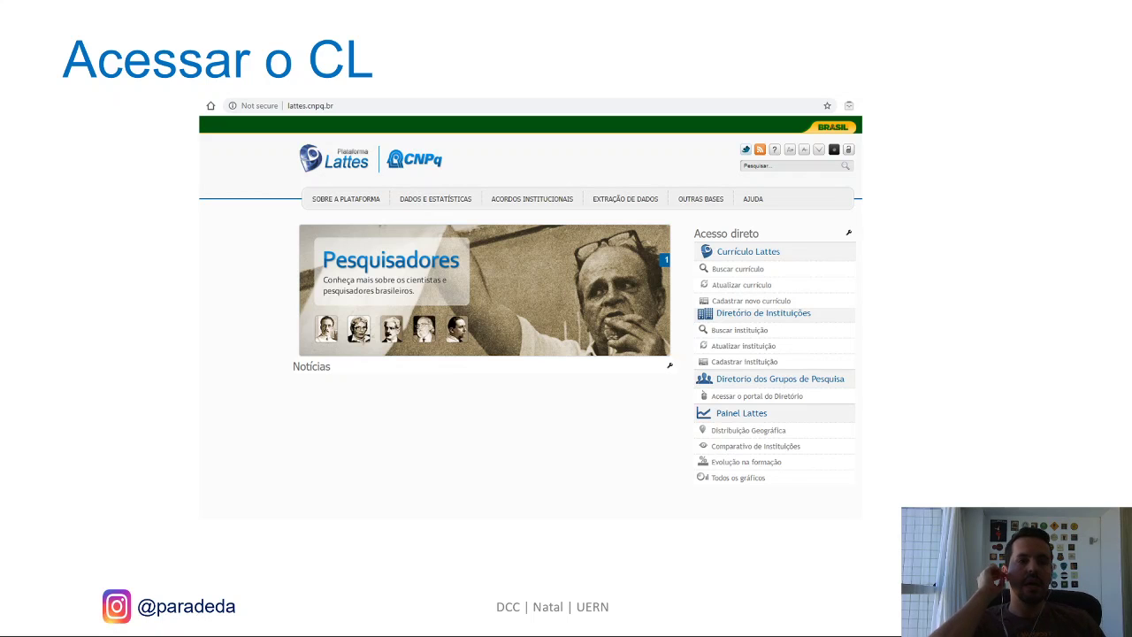
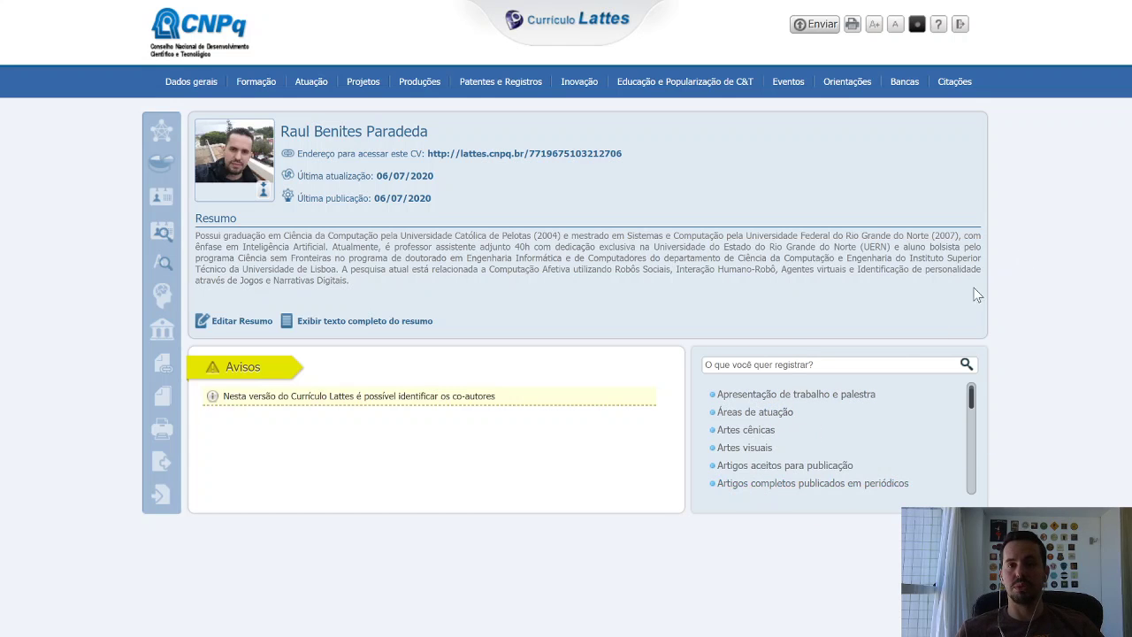
# Zoom the Lattes CV home page in two levels with Ctrl+Plus.
pyautogui.hotkey('ctrl', '+')
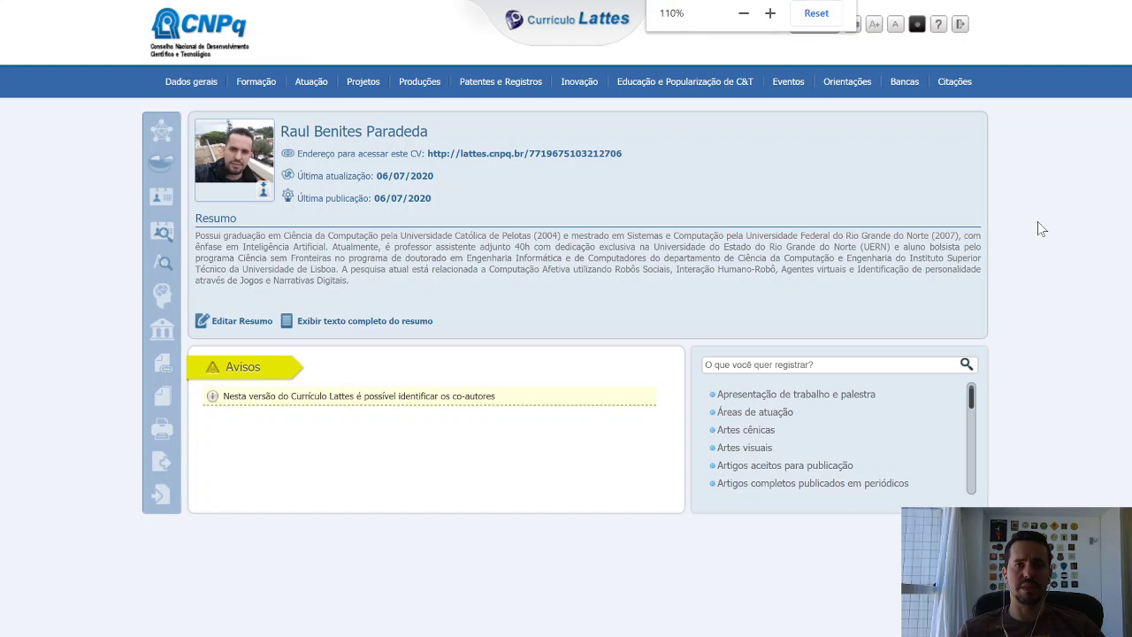
pyautogui.hotkey('ctrl', '+')
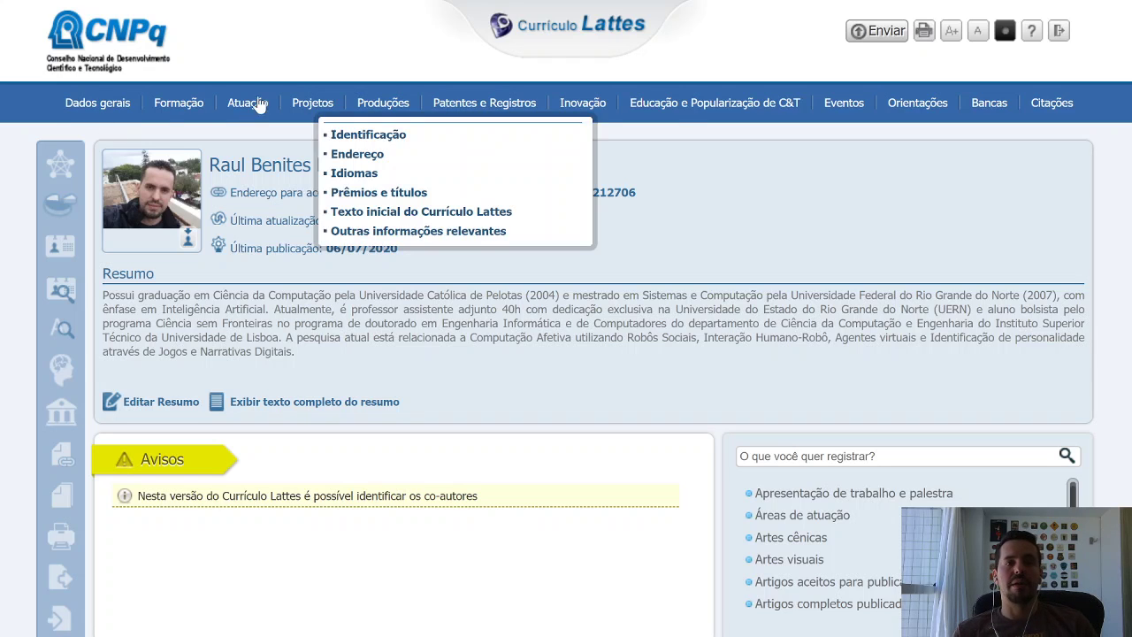
# Browse the general data menu and highlight part of the summary, then show the Formação sections.
pyautogui.moveTo(697, 108)
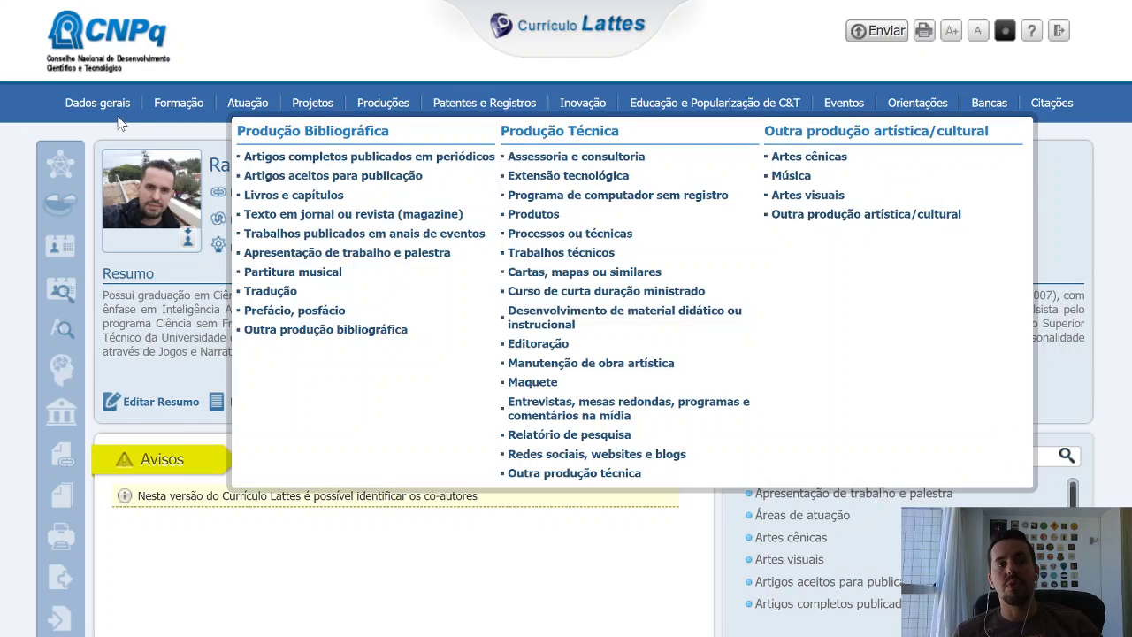
pyautogui.moveTo(111, 112)
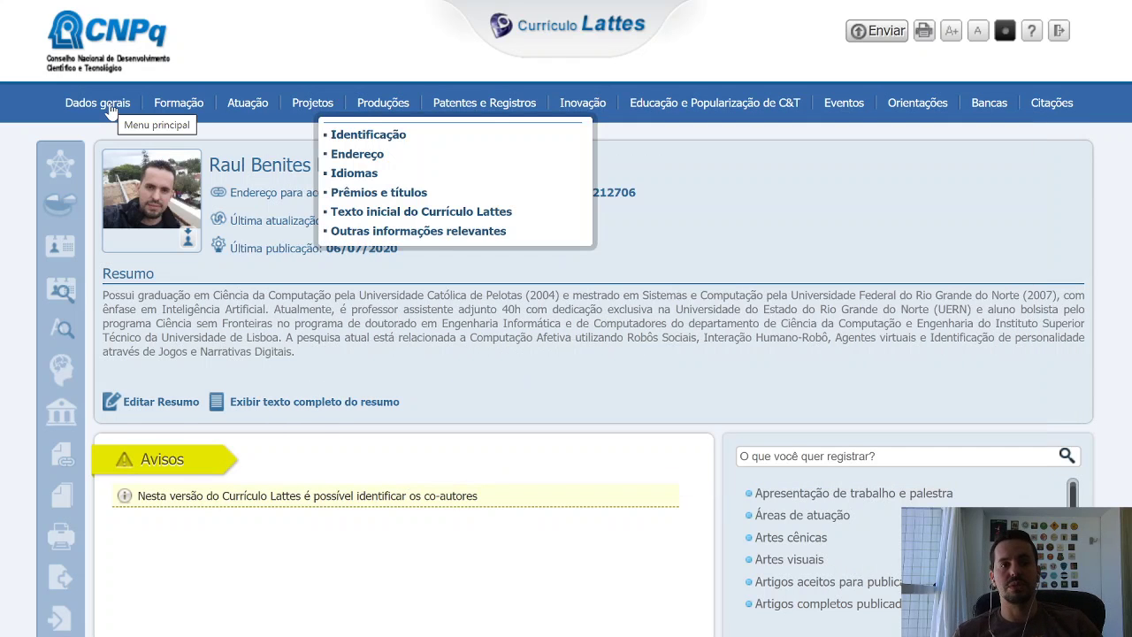
pyautogui.click(111, 112)
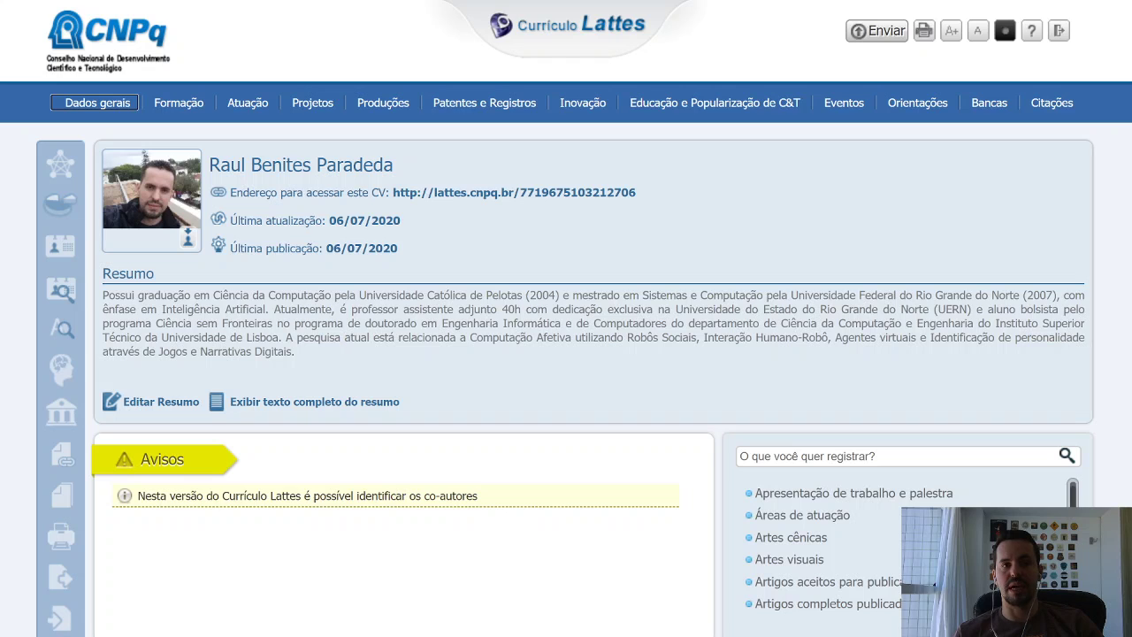
pyautogui.moveTo(228, 295); pyautogui.dragTo(438, 339)
pyautogui.click(439, 342)
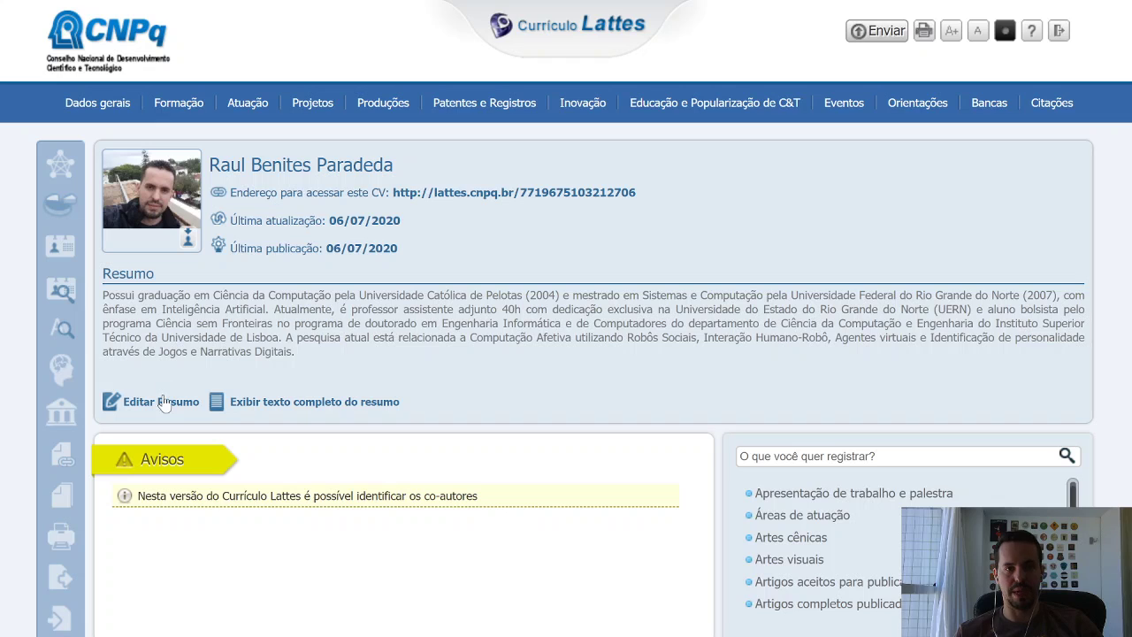
pyautogui.click(105, 102)
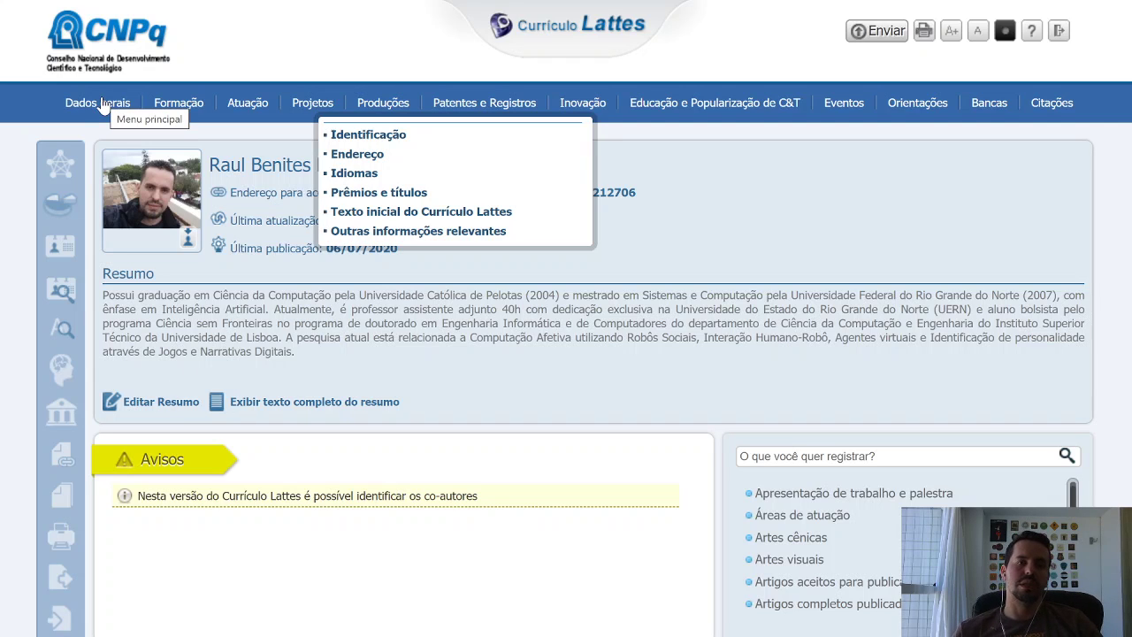
pyautogui.click(177, 103)
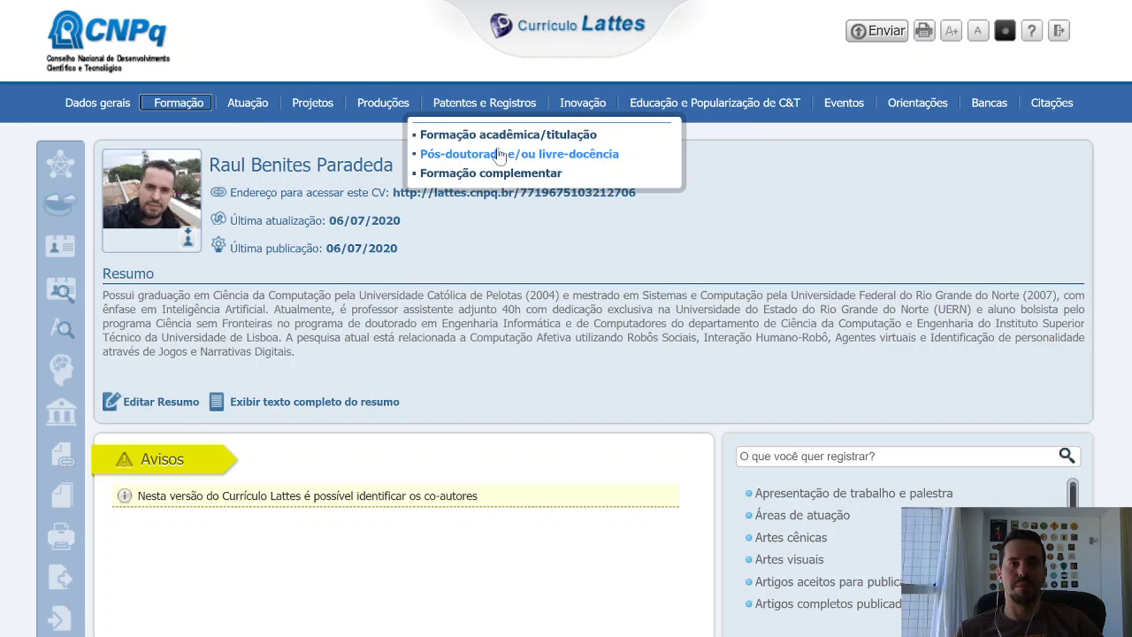
# Start an Aperfeiçoamento entry under Formação acadêmica/titulação, review its form, then discard it.
pyautogui.click(457, 142)
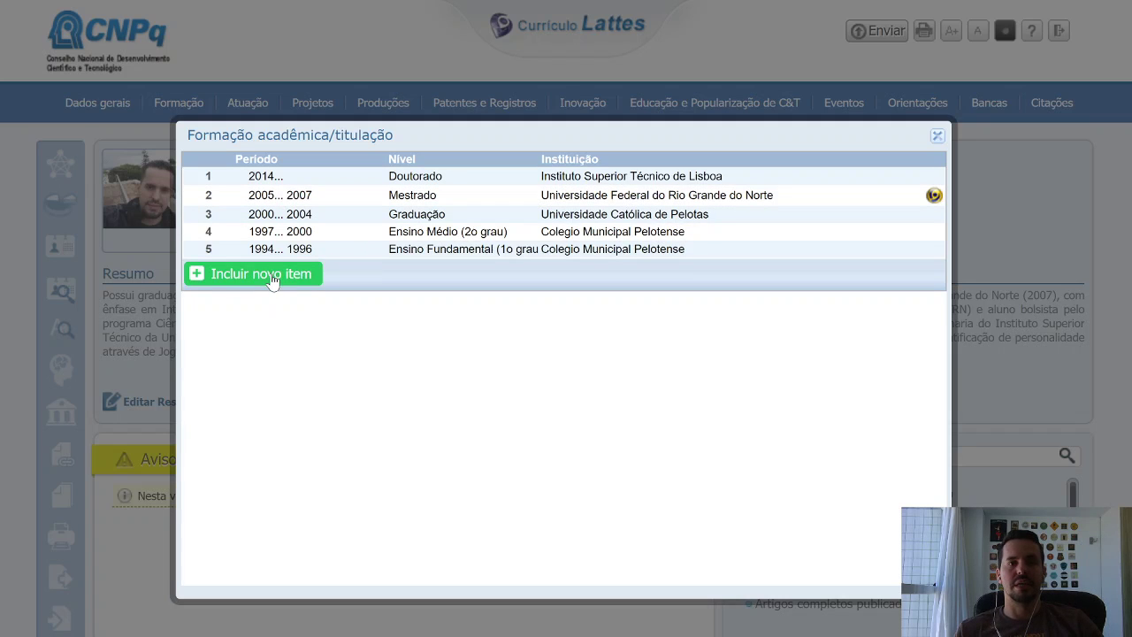
pyautogui.click(272, 279)
pyautogui.click(625, 354)
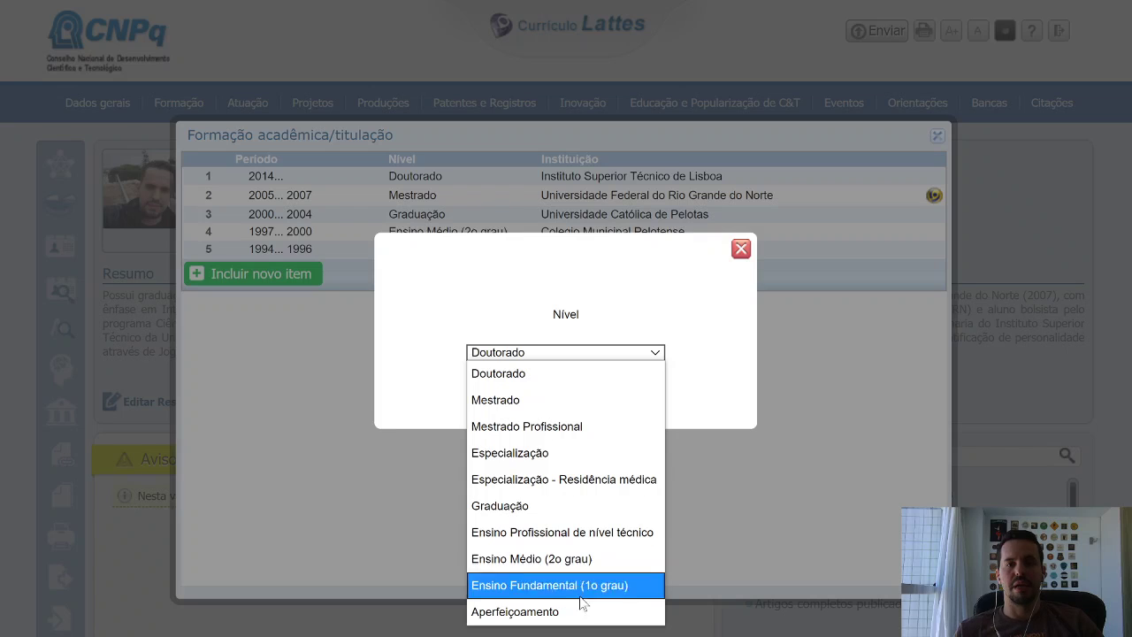
pyautogui.click(515, 619)
pyautogui.click(570, 382)
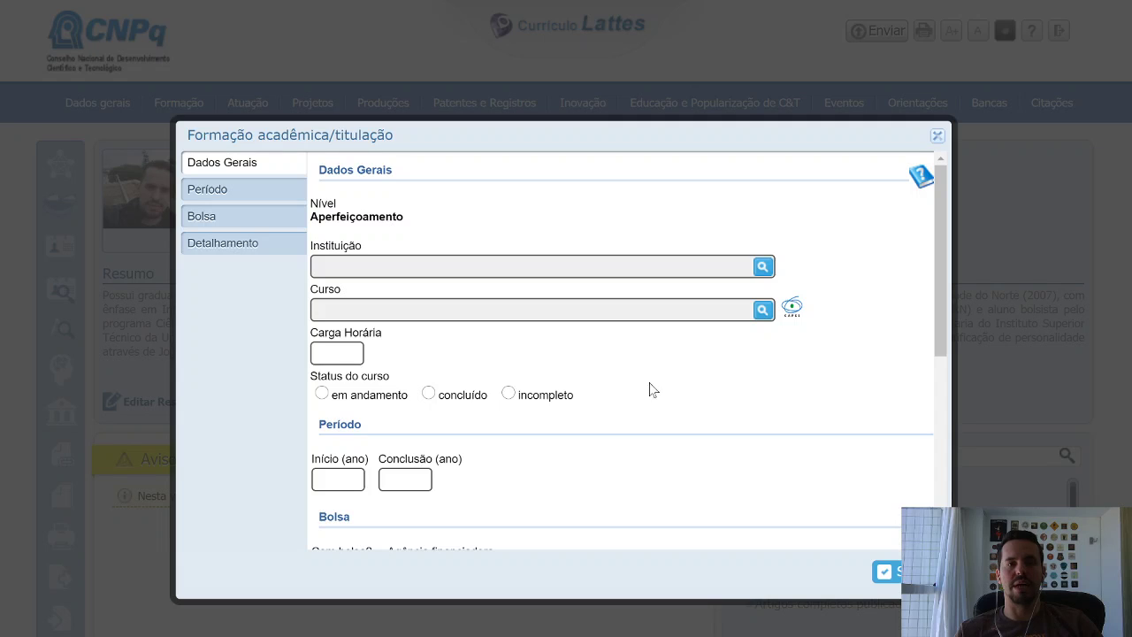
pyautogui.scroll(-5, 766, 386)
pyautogui.scroll(-1, 832, 384)
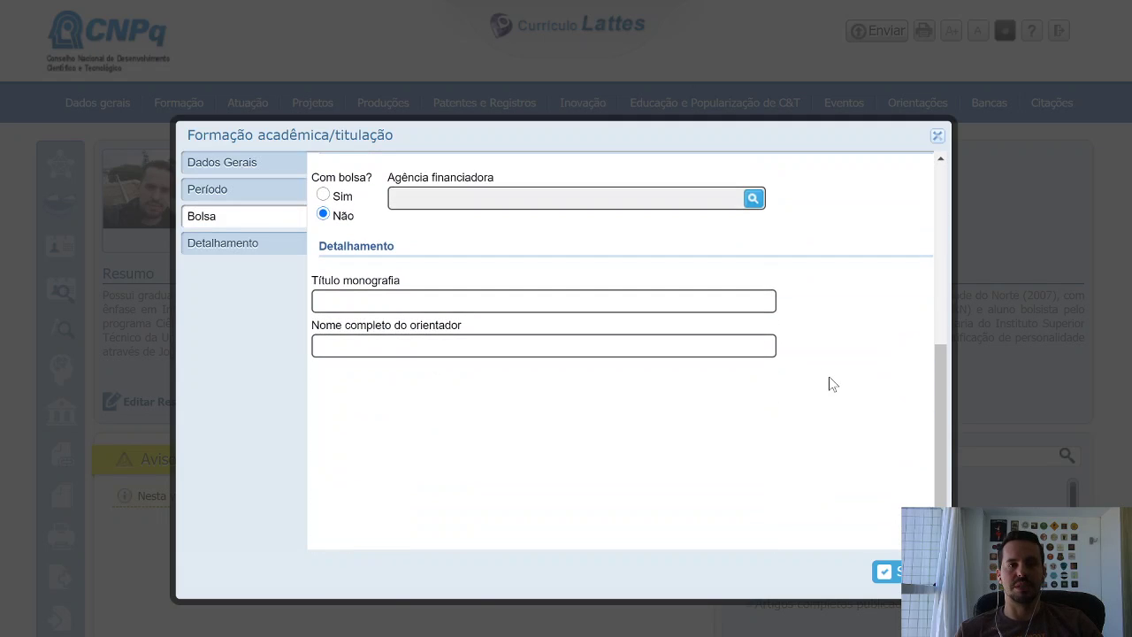
pyautogui.scroll(6, 831, 382)
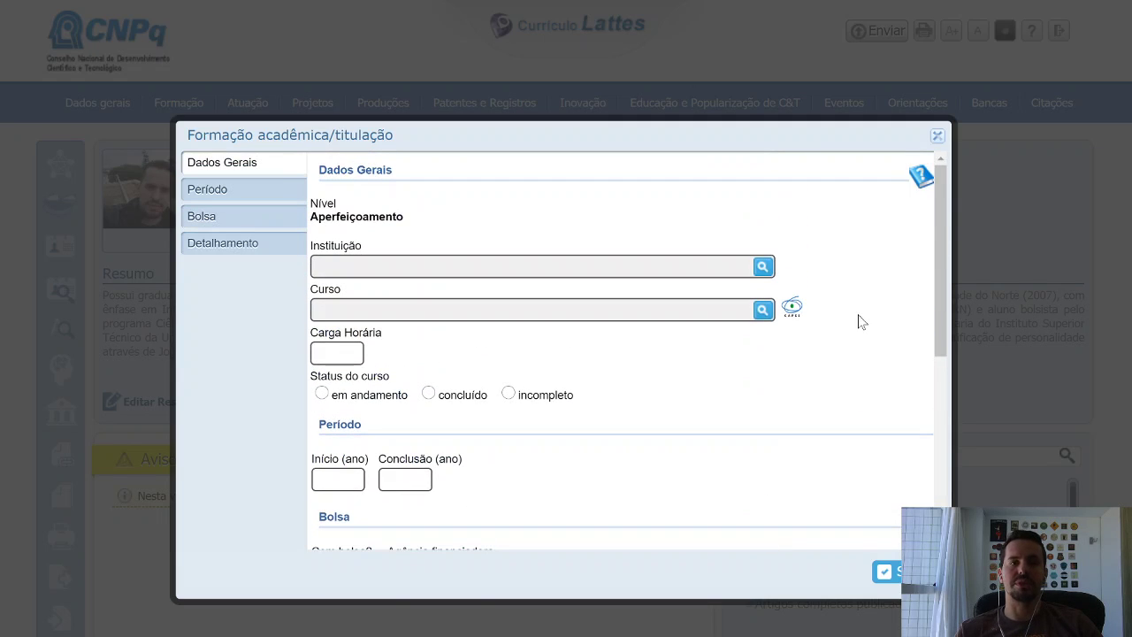
pyautogui.click(937, 137)
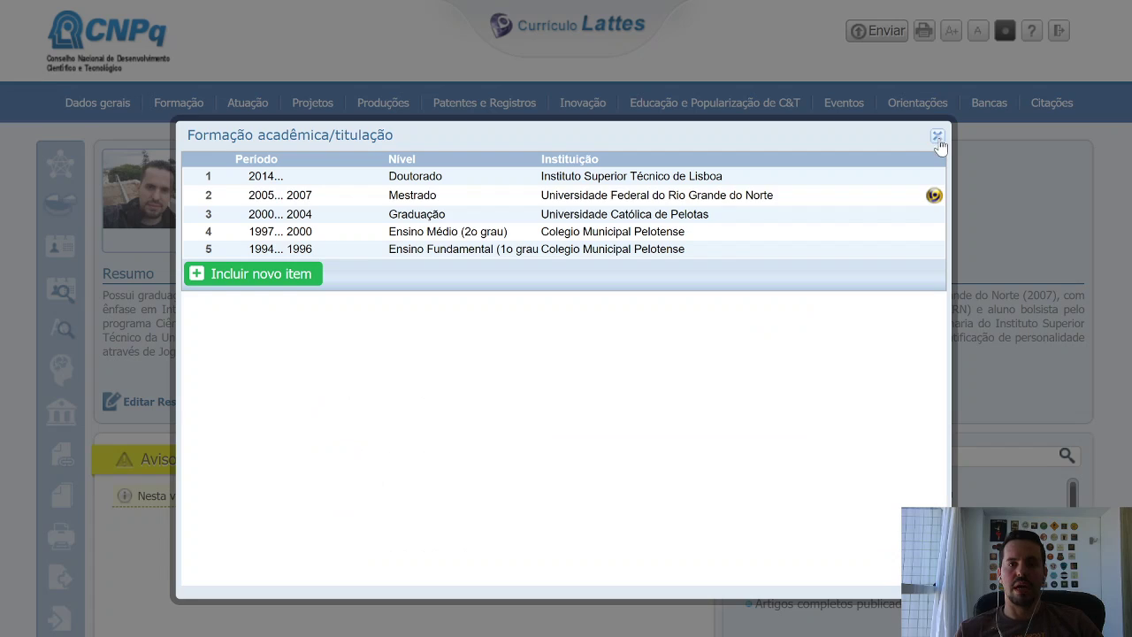
# Review the Doutorado entry form, then close it and the academic education records.
pyautogui.click(561, 180)
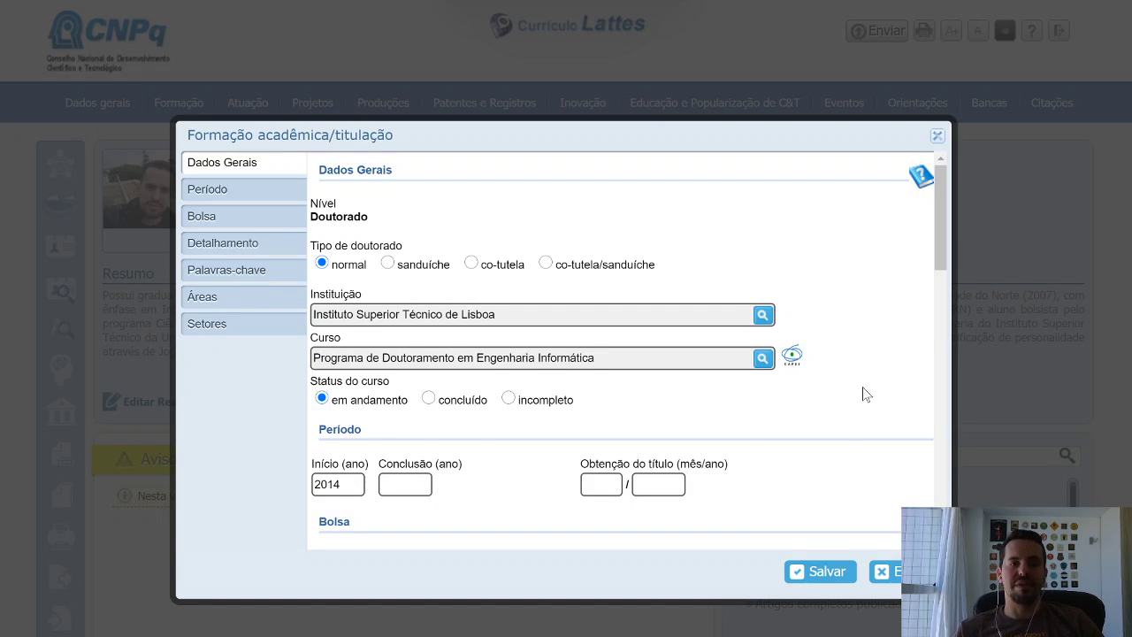
pyautogui.scroll(-2, 862, 389)
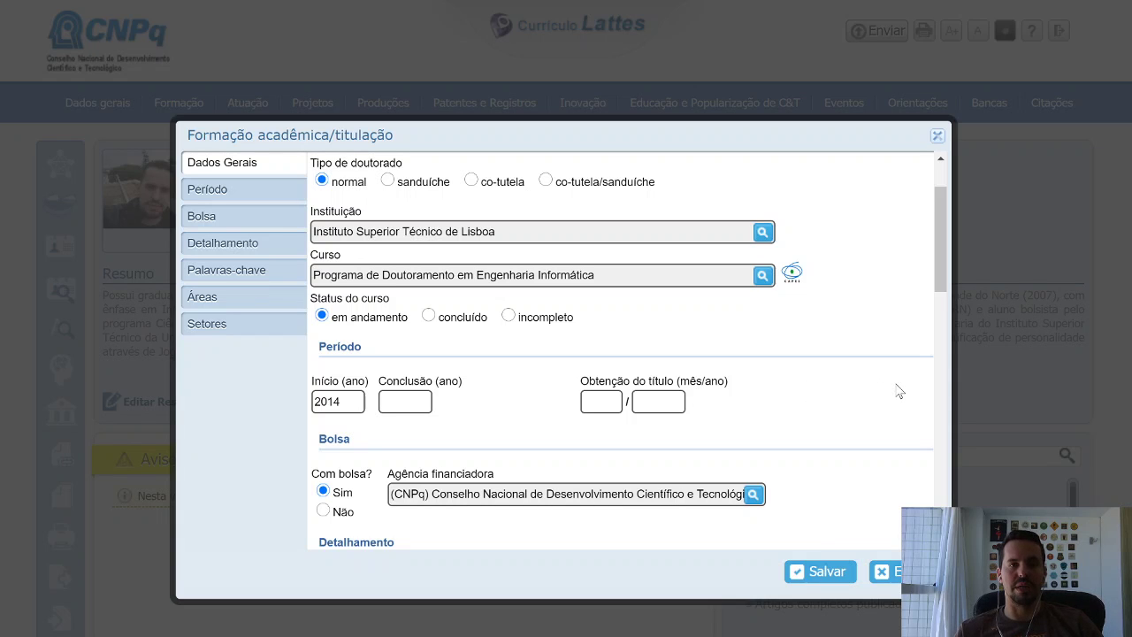
pyautogui.scroll(2, 899, 391)
pyautogui.scroll(-6, 899, 392)
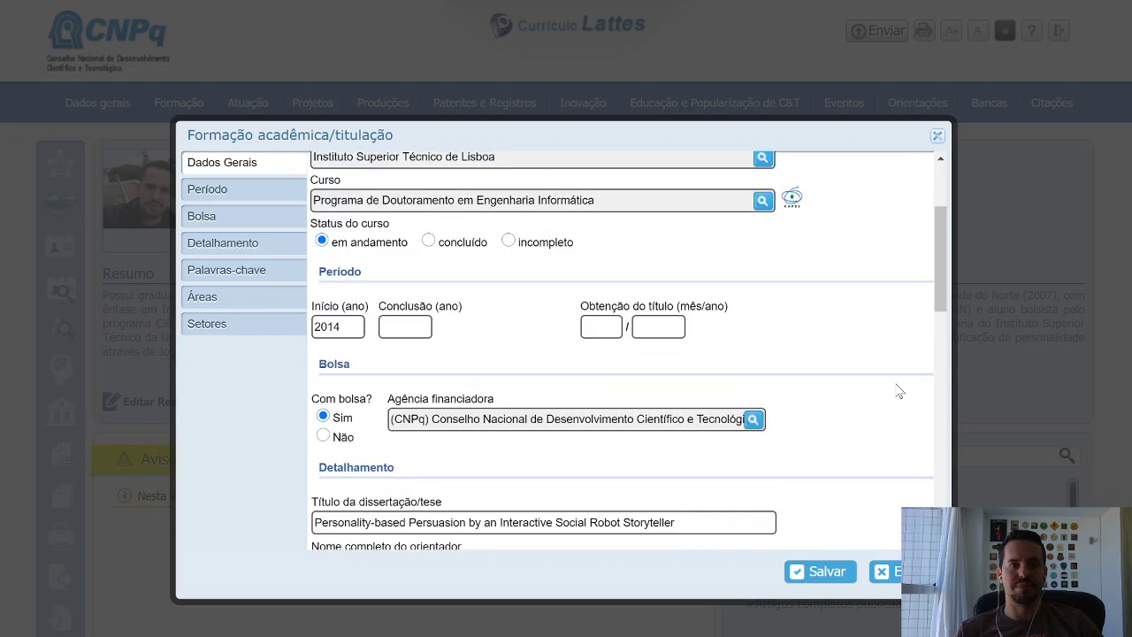
pyautogui.scroll(-3, 898, 391)
pyautogui.scroll(6, 898, 392)
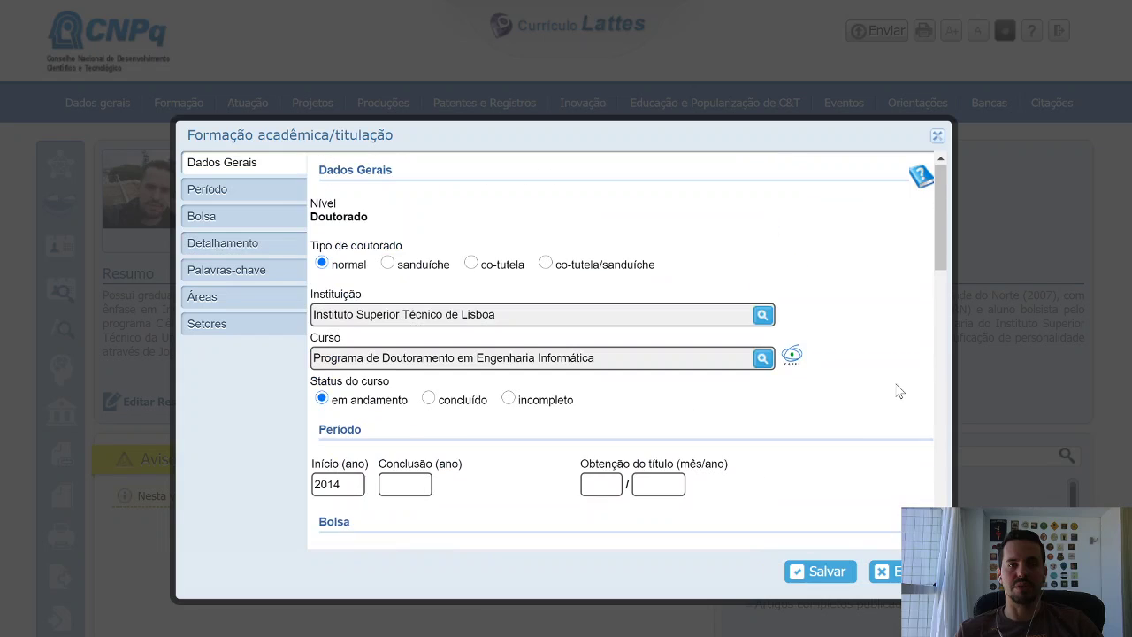
pyautogui.click(937, 135)
pyautogui.click(937, 135)
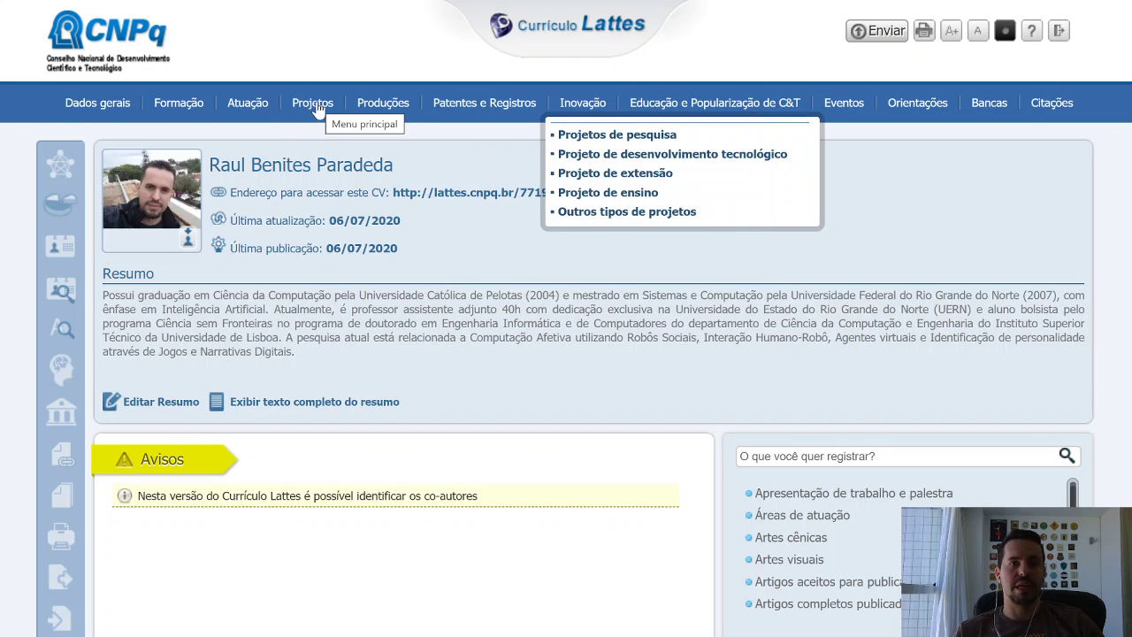
# Bring up the Produções menu listing bibliographic, technical and artistic/cultural categories.
pyautogui.moveTo(372, 111)
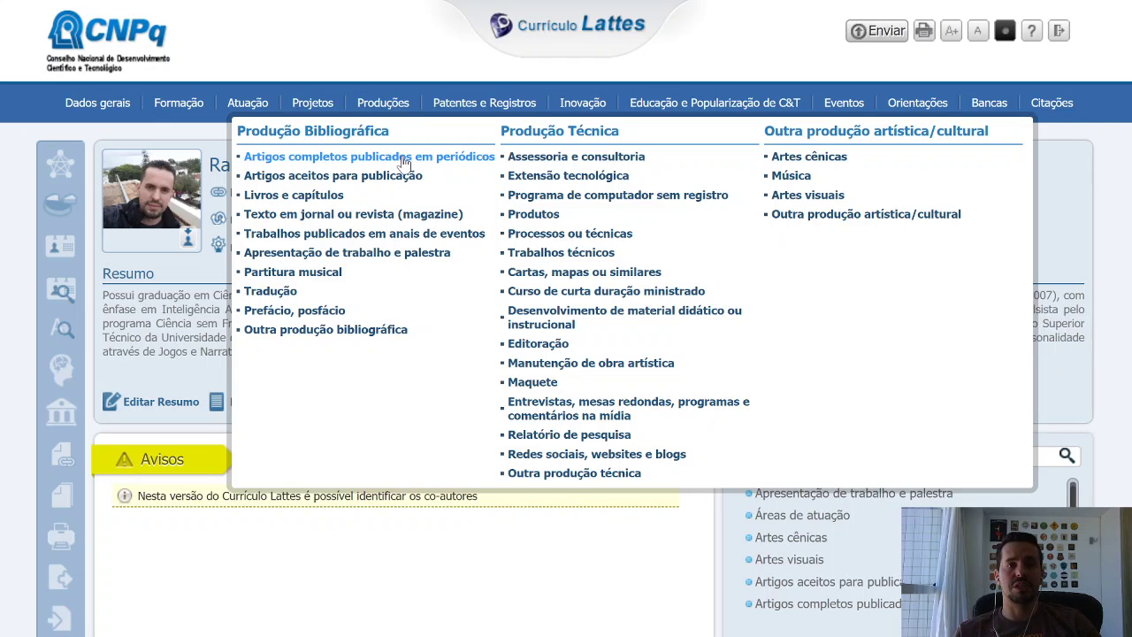
# Start a new Apresentação de trabalho e palestra entry with nature set to Congresso.
pyautogui.click(385, 256)
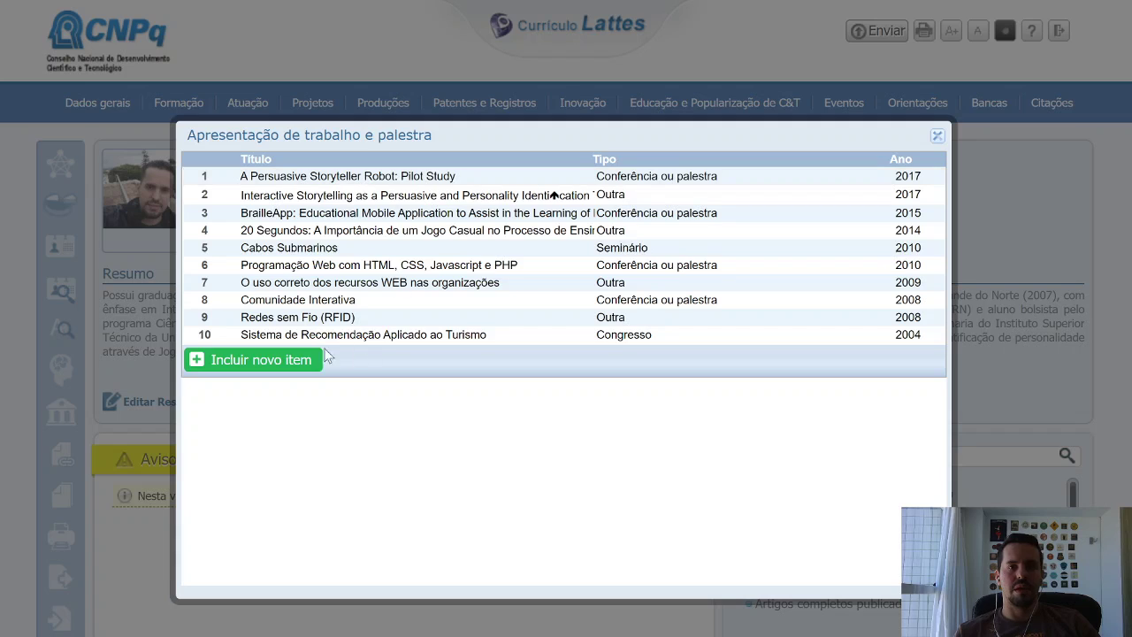
pyautogui.click(295, 358)
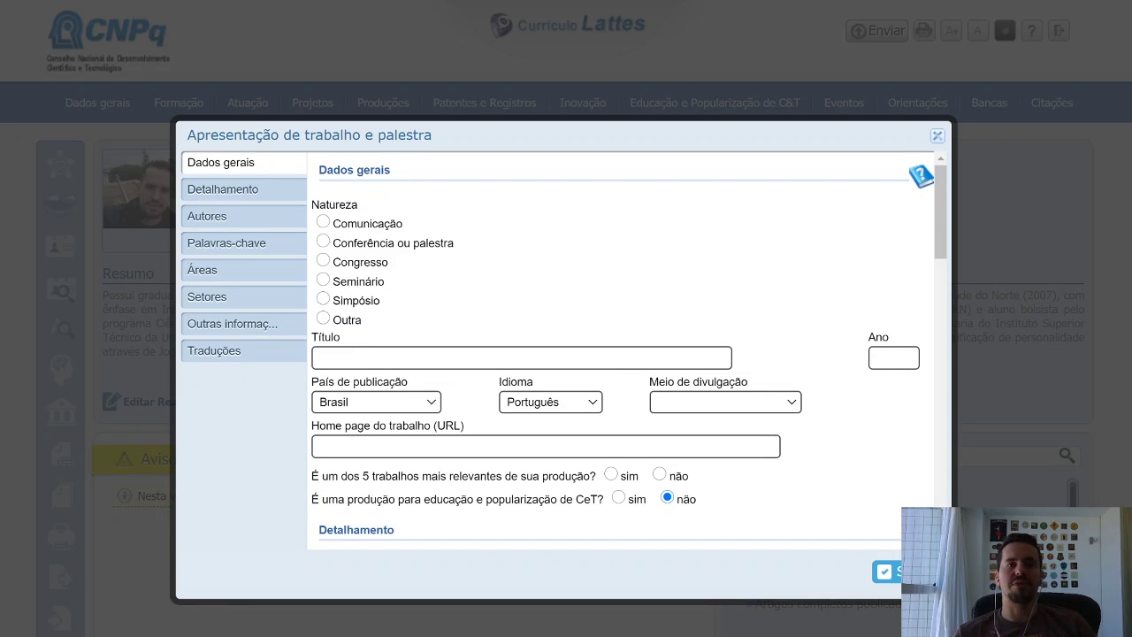
pyautogui.click(320, 247)
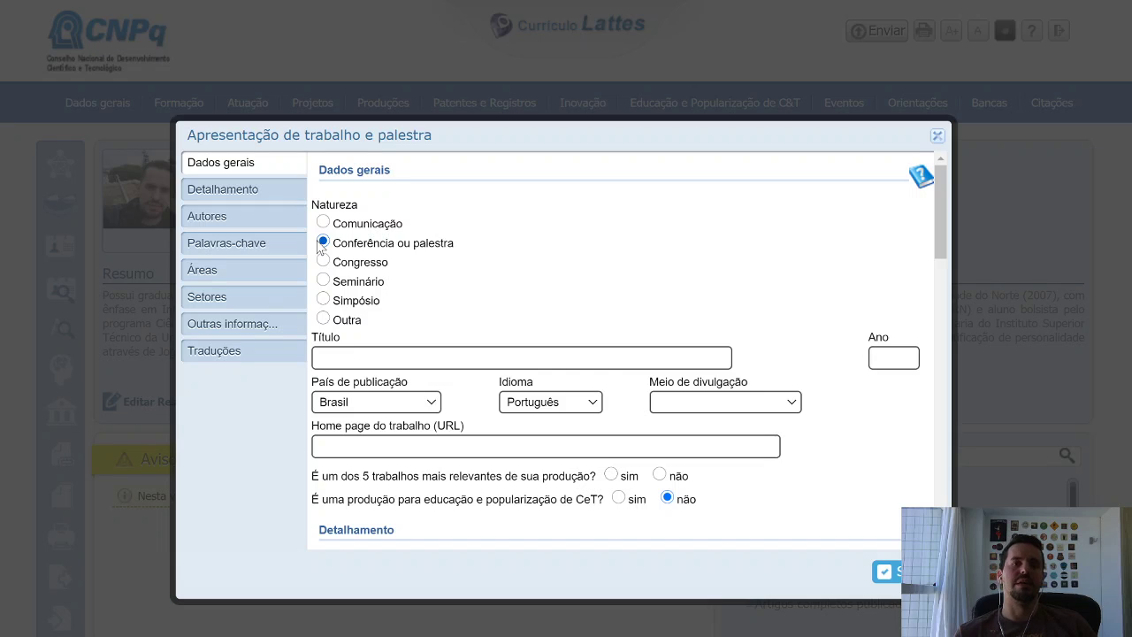
pyautogui.click(325, 262)
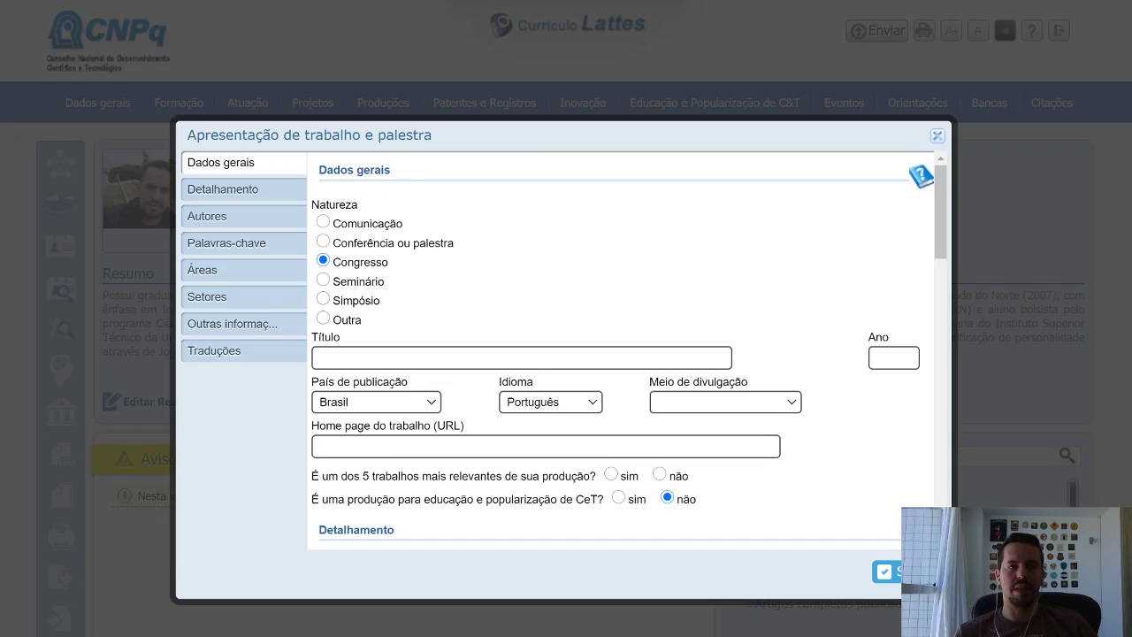
pyautogui.click(364, 358)
pyautogui.click(678, 303)
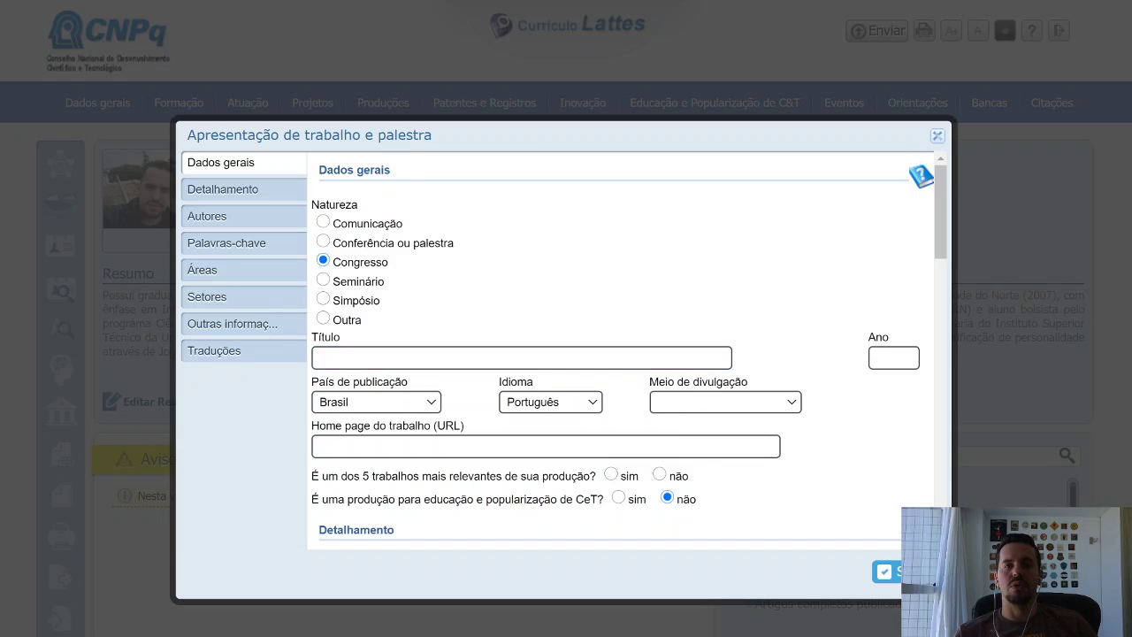
# Scroll through the presentation form, then close it and the presentation list unsaved.
pyautogui.scroll(-1, 891, 392)
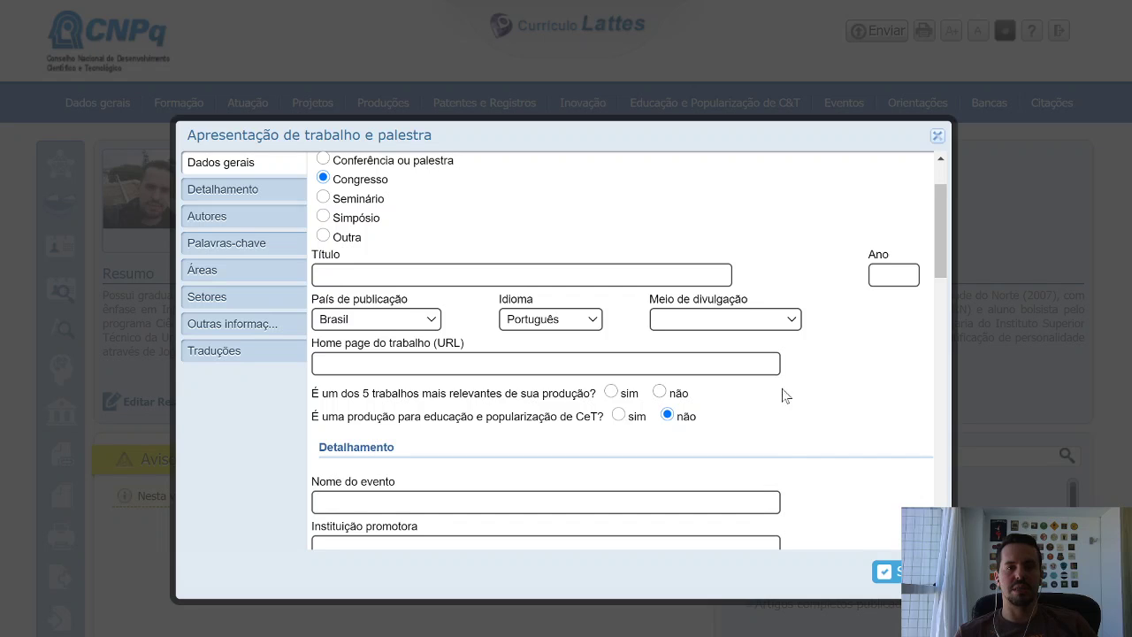
pyautogui.scroll(-2, 796, 387)
pyautogui.scroll(-4, 766, 384)
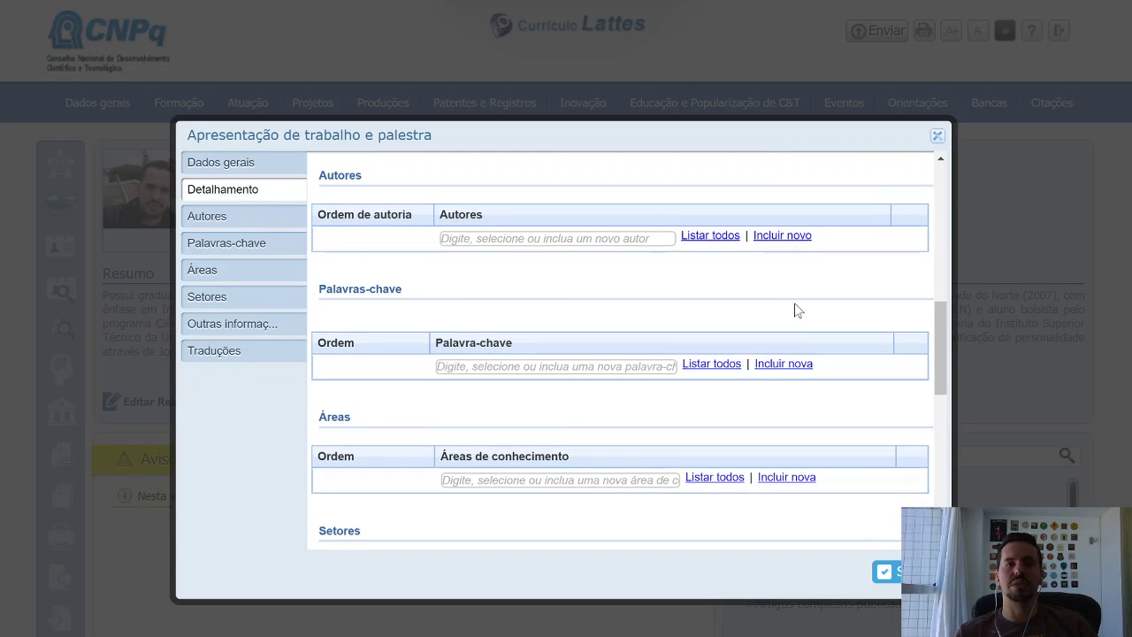
pyautogui.scroll(-1, 796, 309)
pyautogui.scroll(-4, 669, 430)
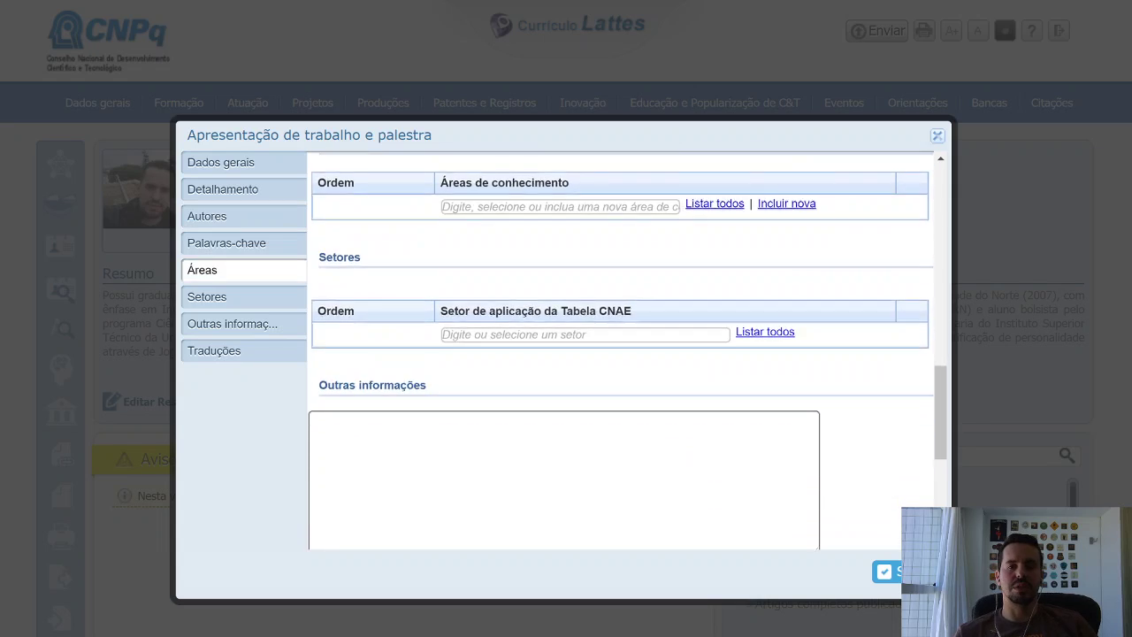
pyautogui.scroll(-1, 876, 387)
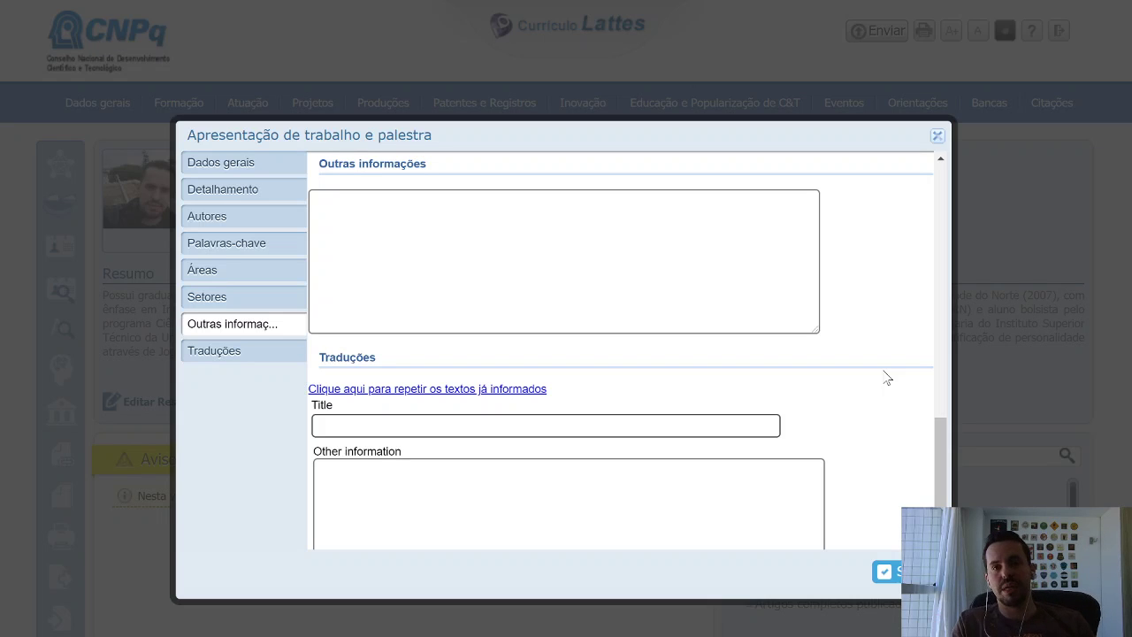
pyautogui.scroll(10, 862, 382)
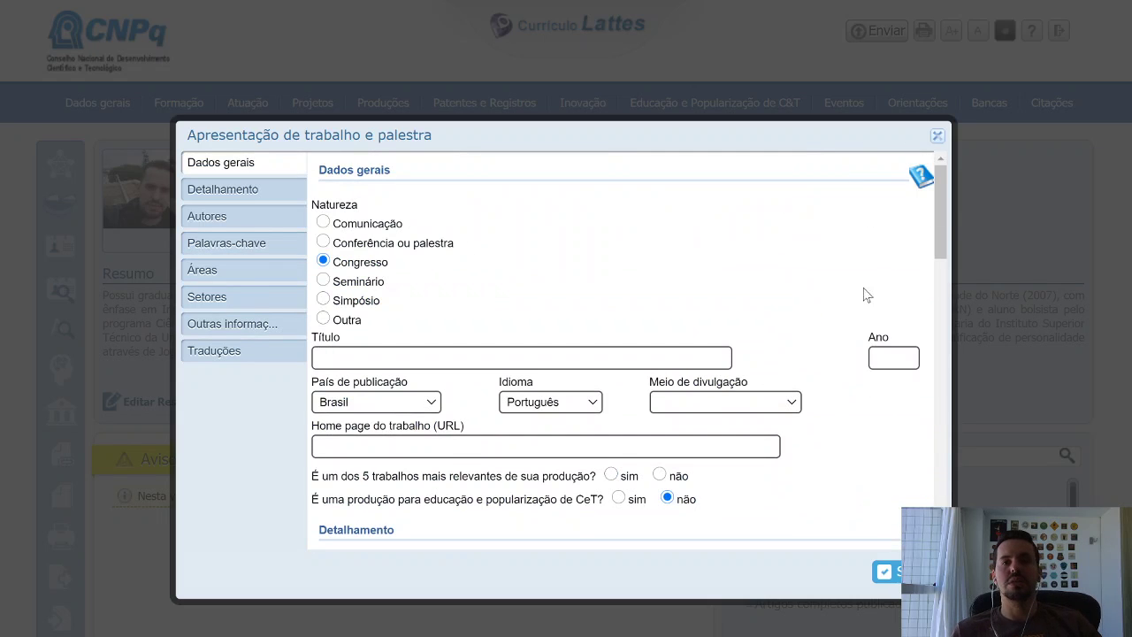
pyautogui.click(937, 139)
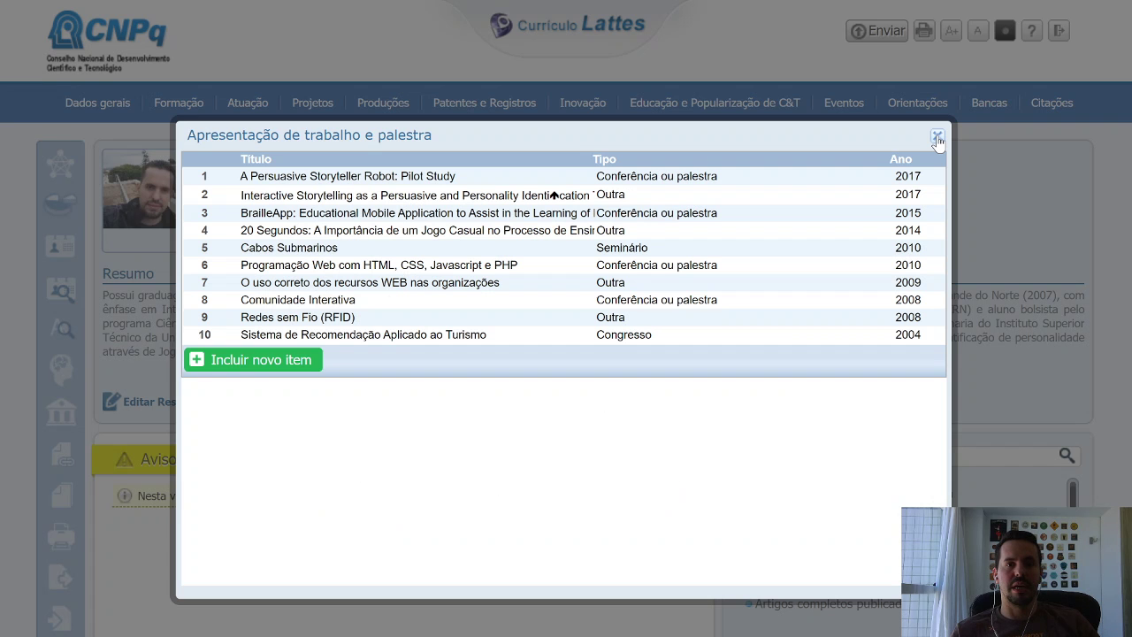
pyautogui.click(937, 139)
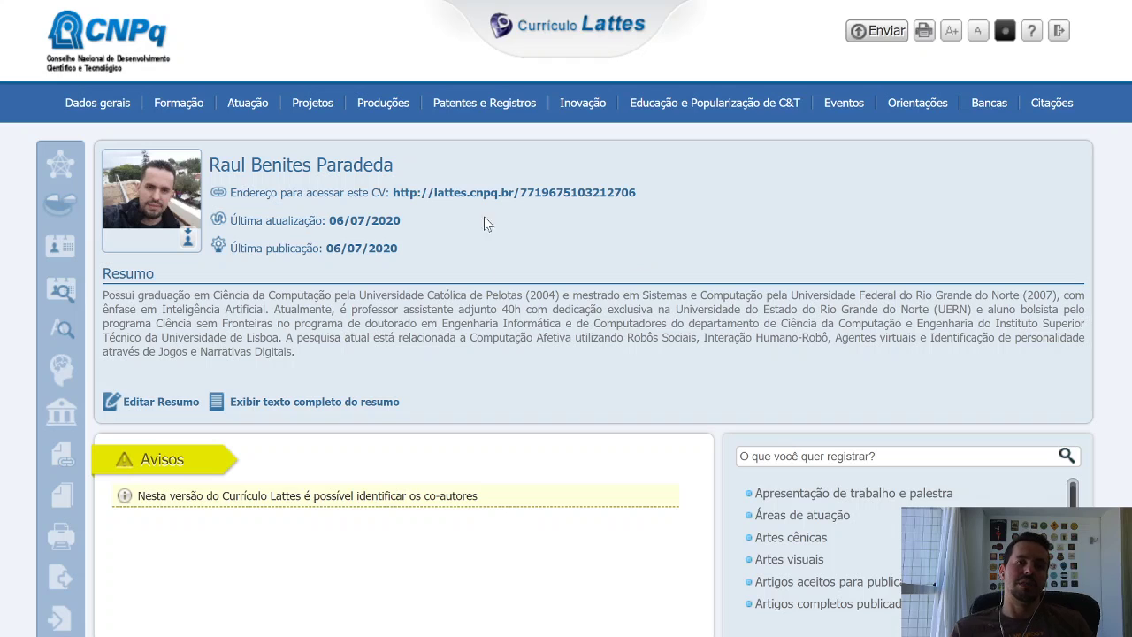
# Open the Produções dropdown again over the CV home page.
pyautogui.moveTo(388, 104)
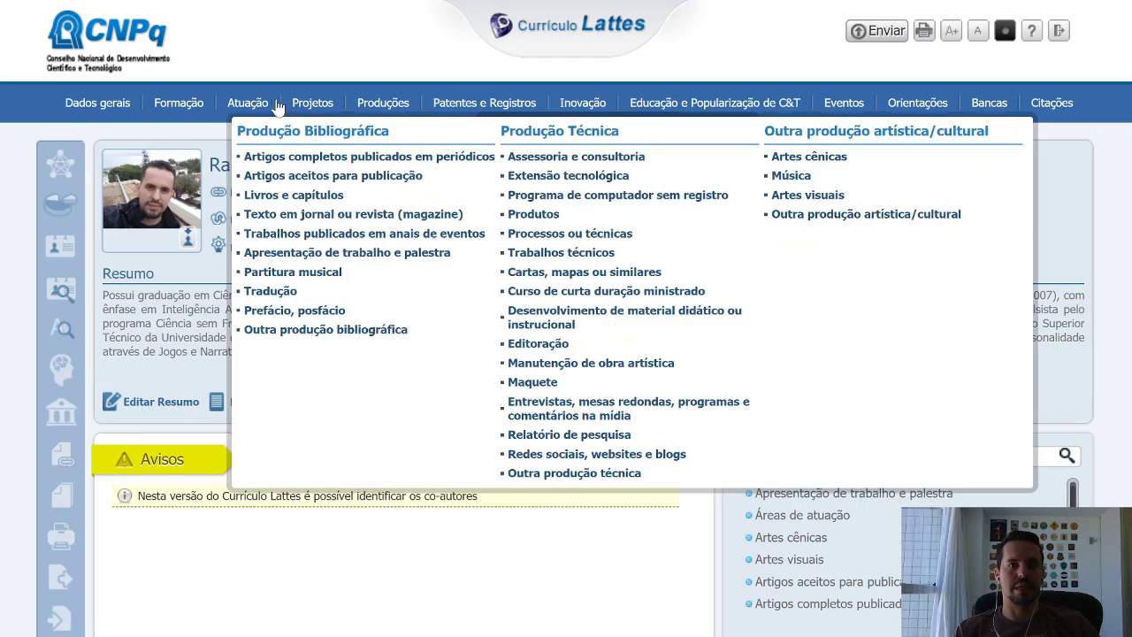
# Preview each top menu from Formação to Citações, ending on the Eventos options.
pyautogui.moveTo(186, 108)
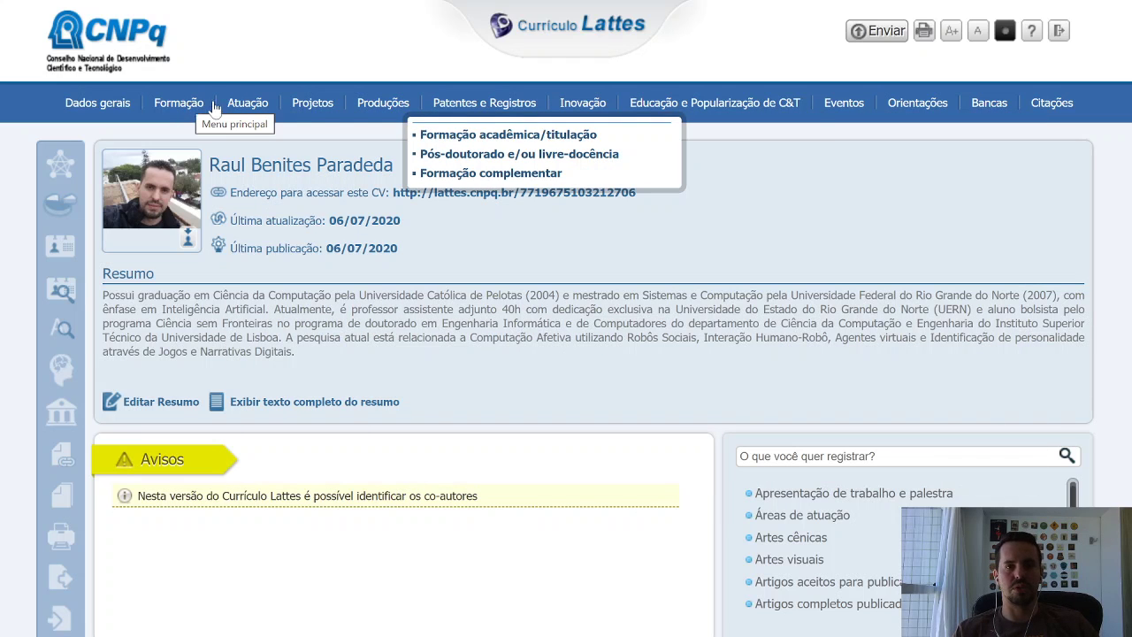
pyautogui.moveTo(306, 106)
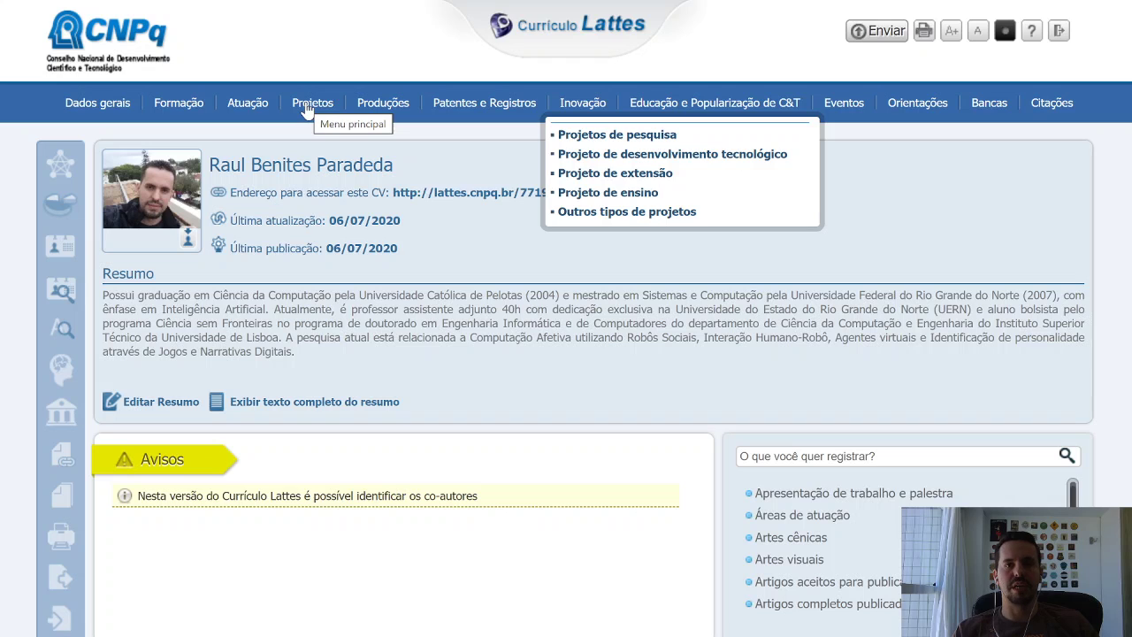
pyautogui.moveTo(379, 111)
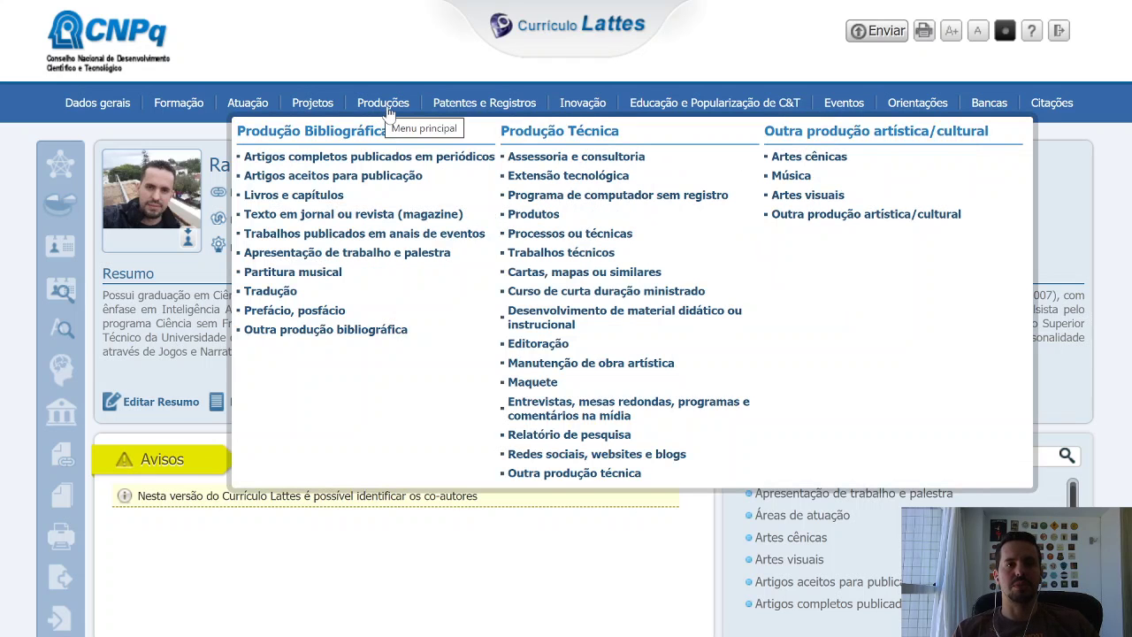
pyautogui.moveTo(457, 111)
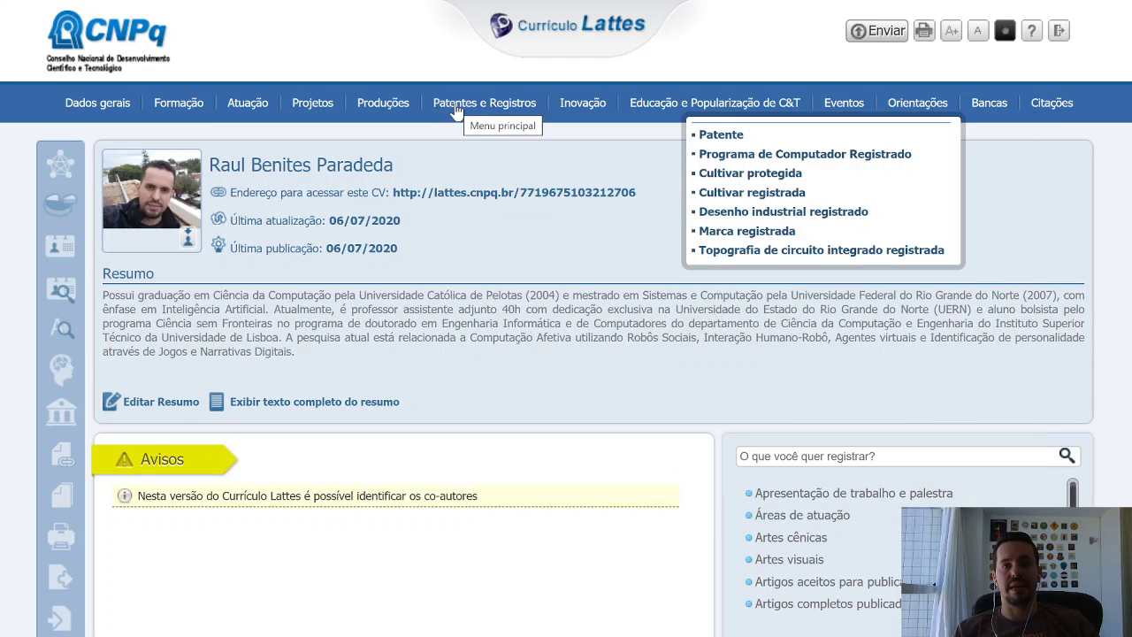
pyautogui.moveTo(583, 112)
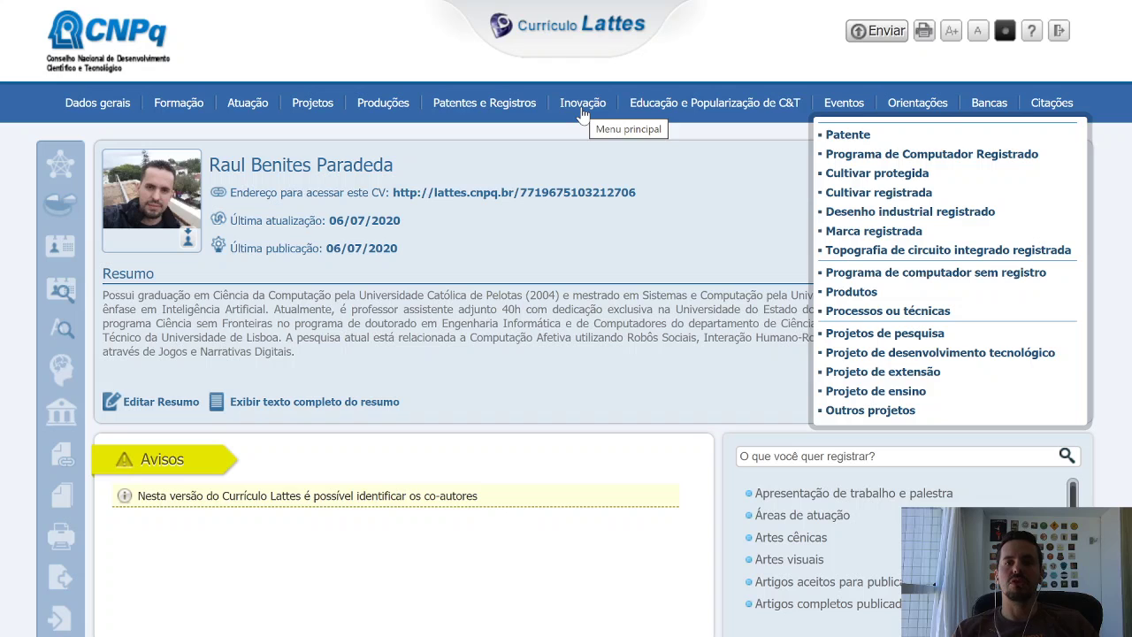
pyautogui.moveTo(712, 112)
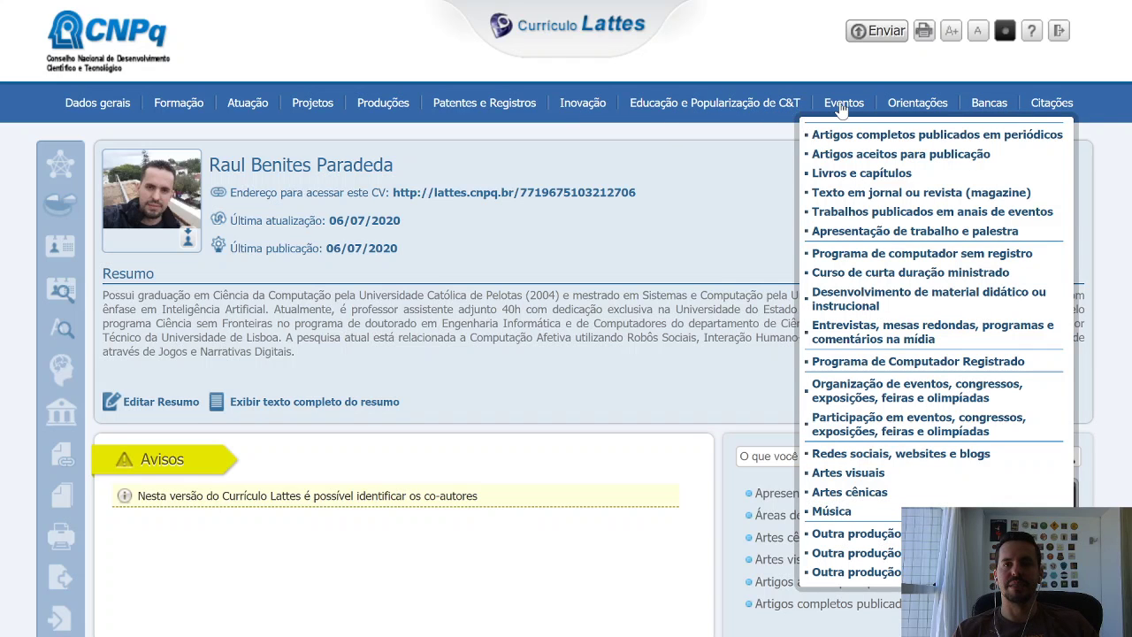
pyautogui.moveTo(841, 110)
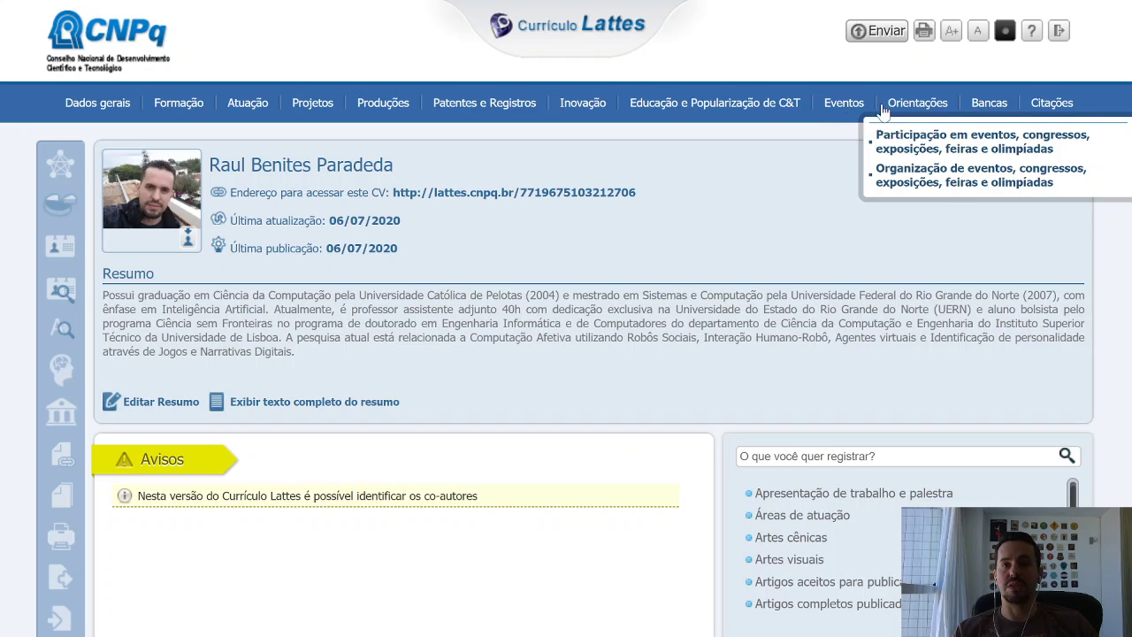
pyautogui.moveTo(920, 110)
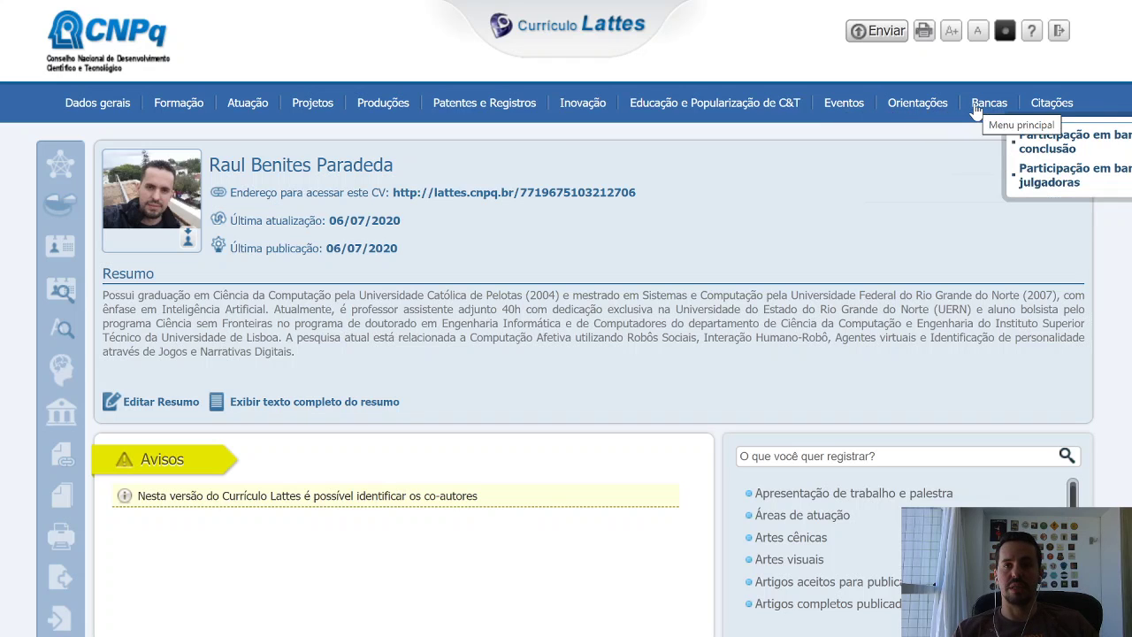
pyautogui.moveTo(1050, 104)
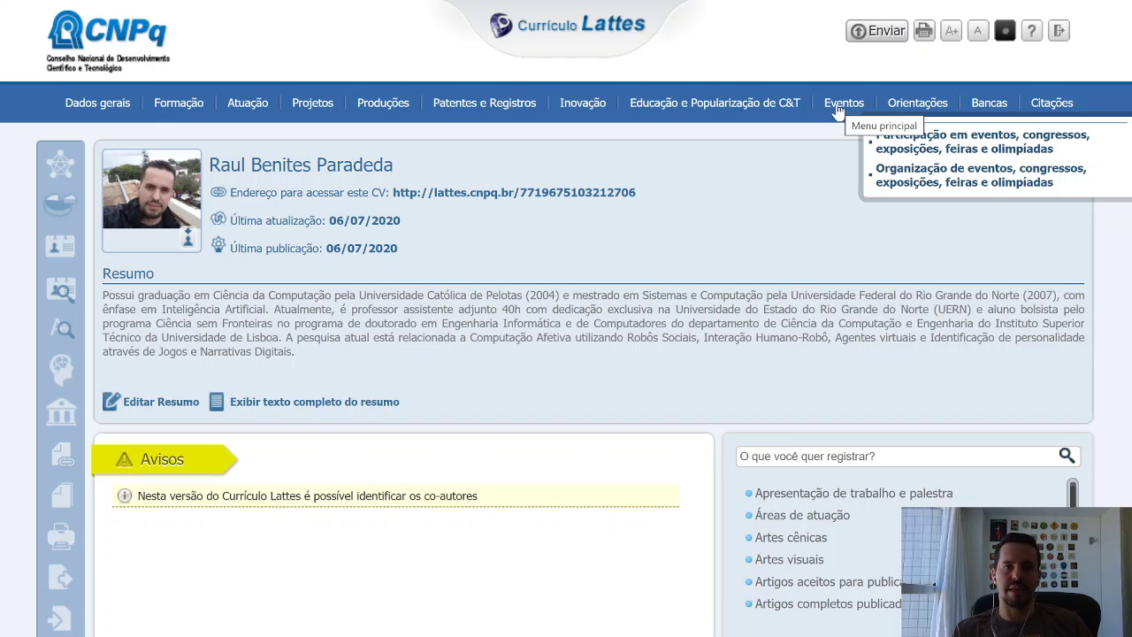
pyautogui.click(917, 147)
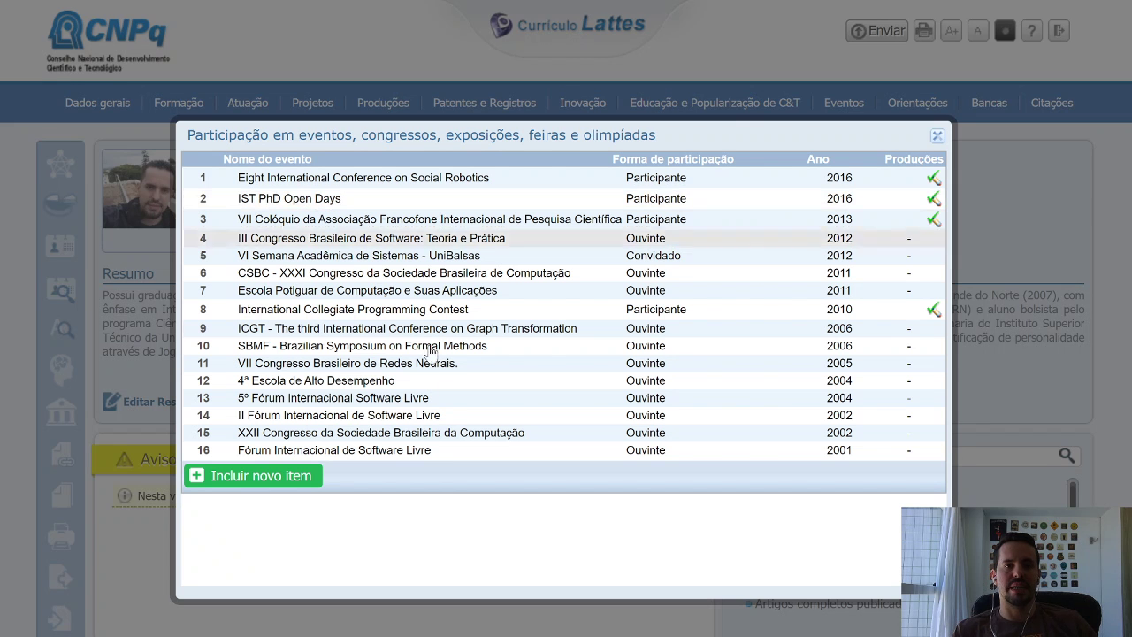
pyautogui.click(285, 478)
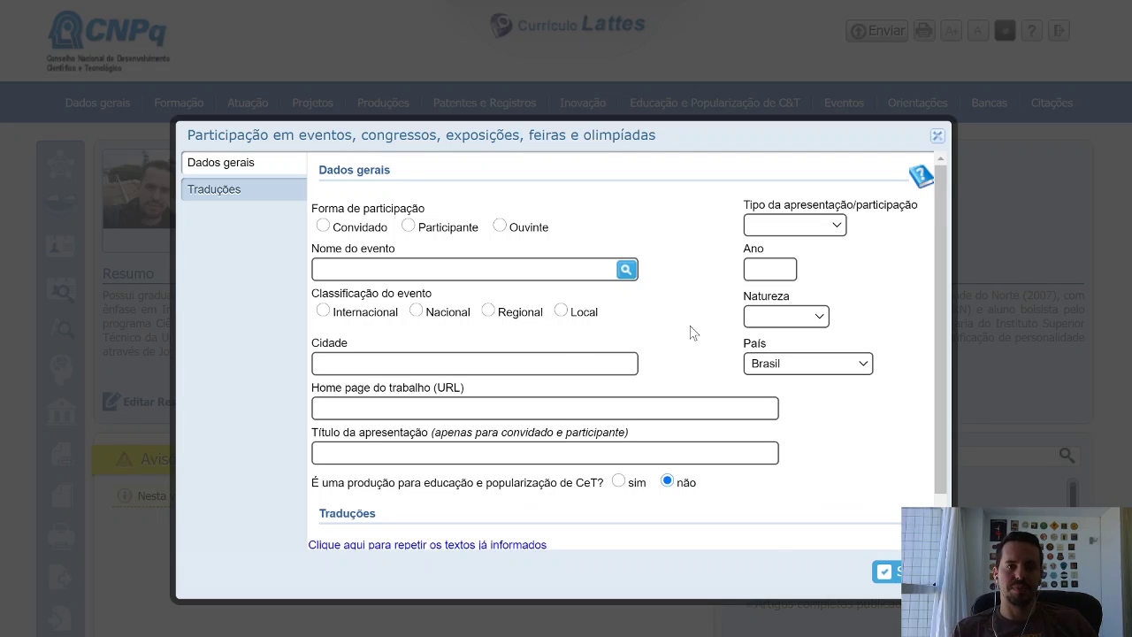
pyautogui.scroll(-1, 690, 331)
pyautogui.scroll(1, 840, 398)
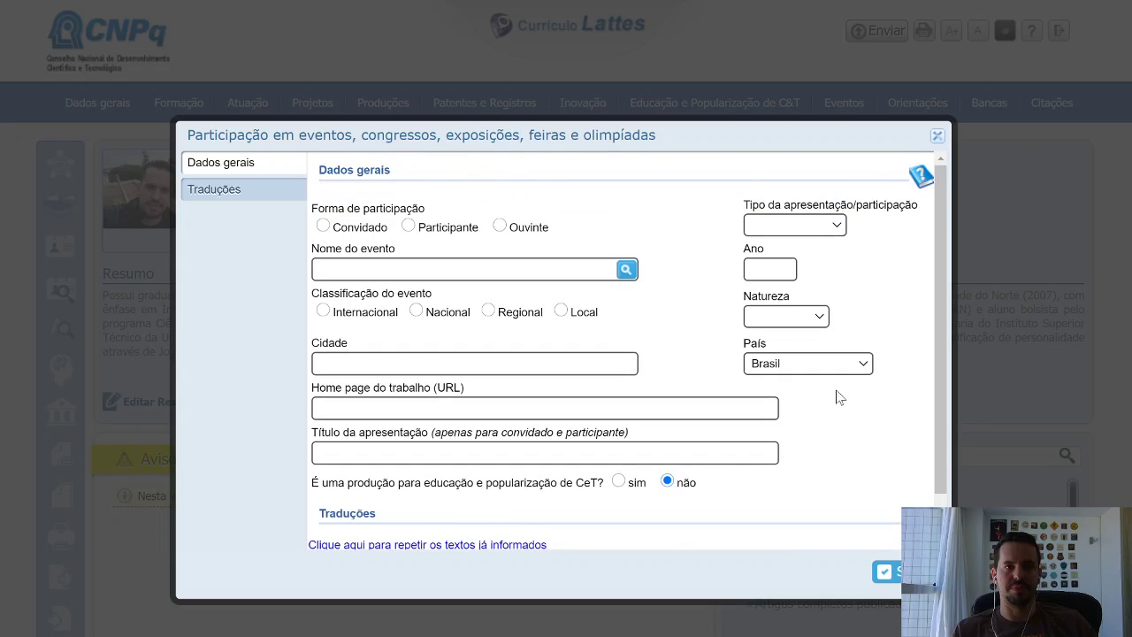
pyautogui.click(936, 136)
pyautogui.click(937, 137)
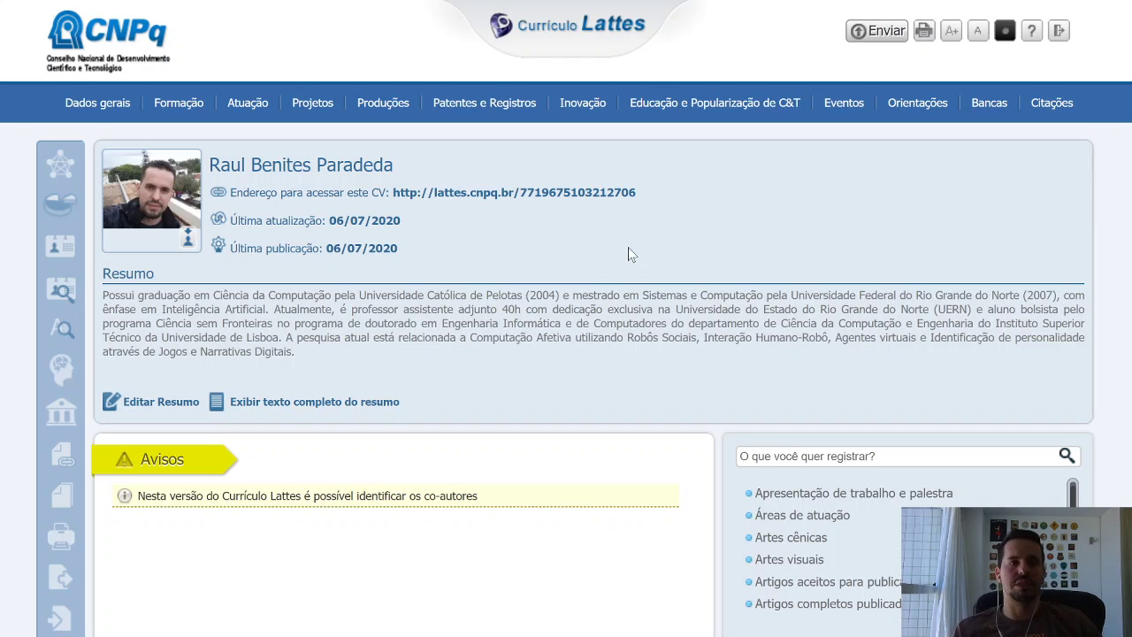
# Re-save the CV summary's Texto inicial through Editar Resumo.
pyautogui.click(155, 406)
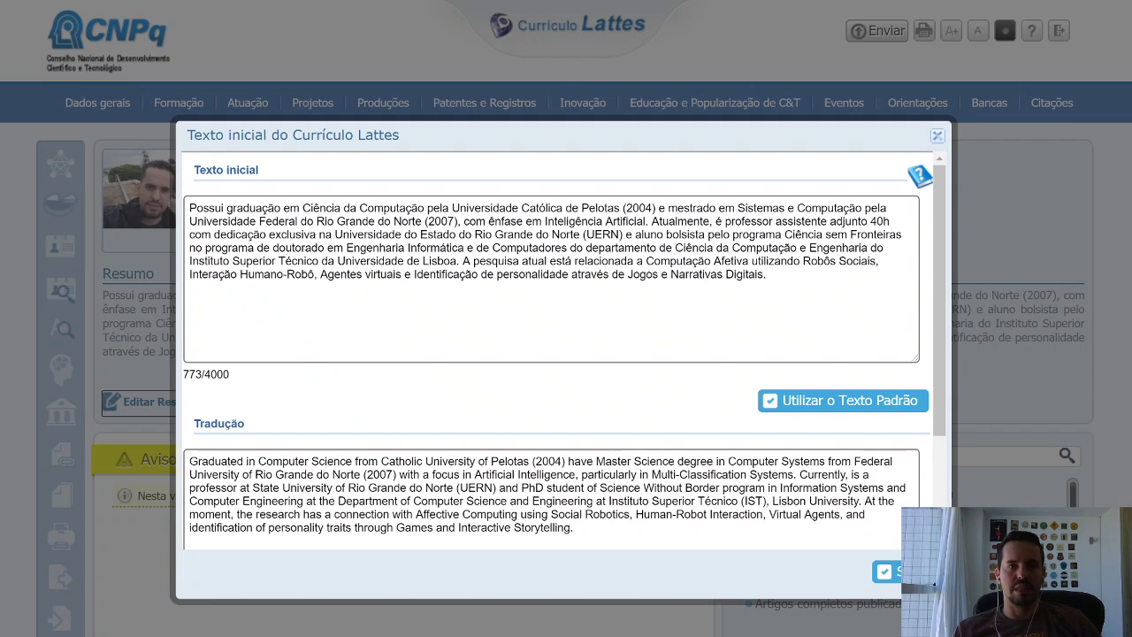
pyautogui.click(768, 275)
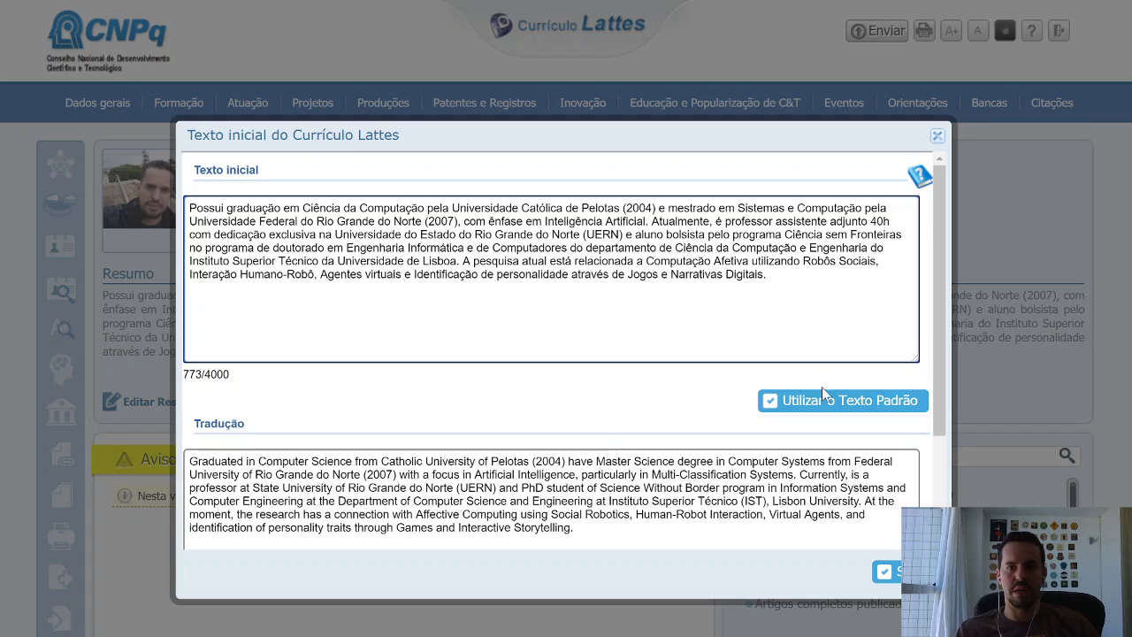
pyautogui.click(885, 572)
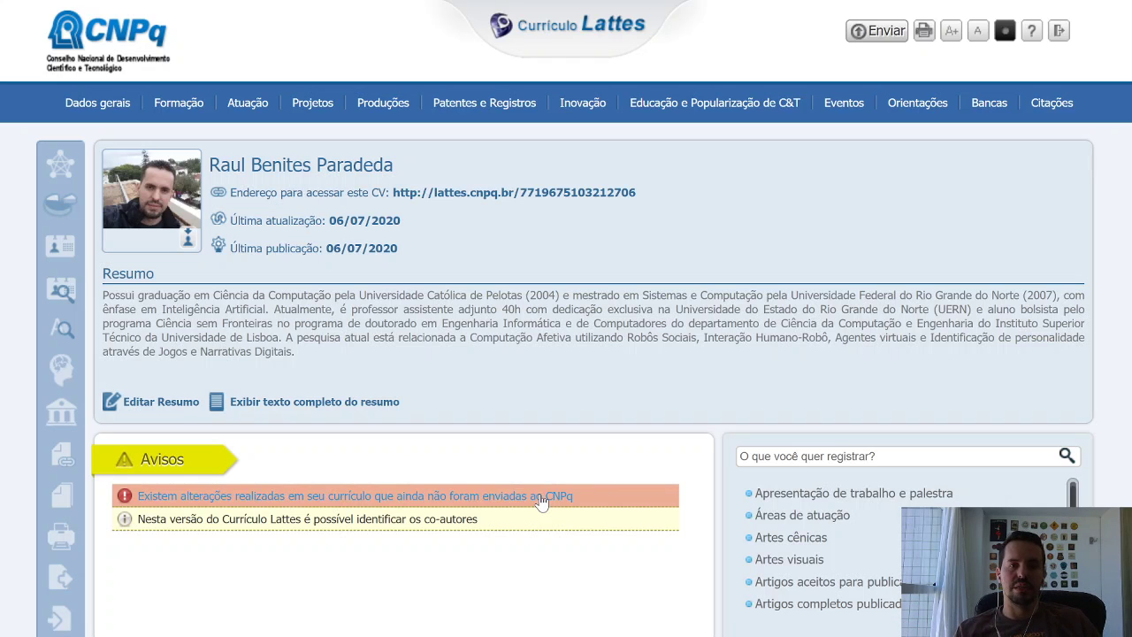
# Accept the Lattes declaration, authorize the English version, and send the CV to CNPq.
pyautogui.click(540, 495)
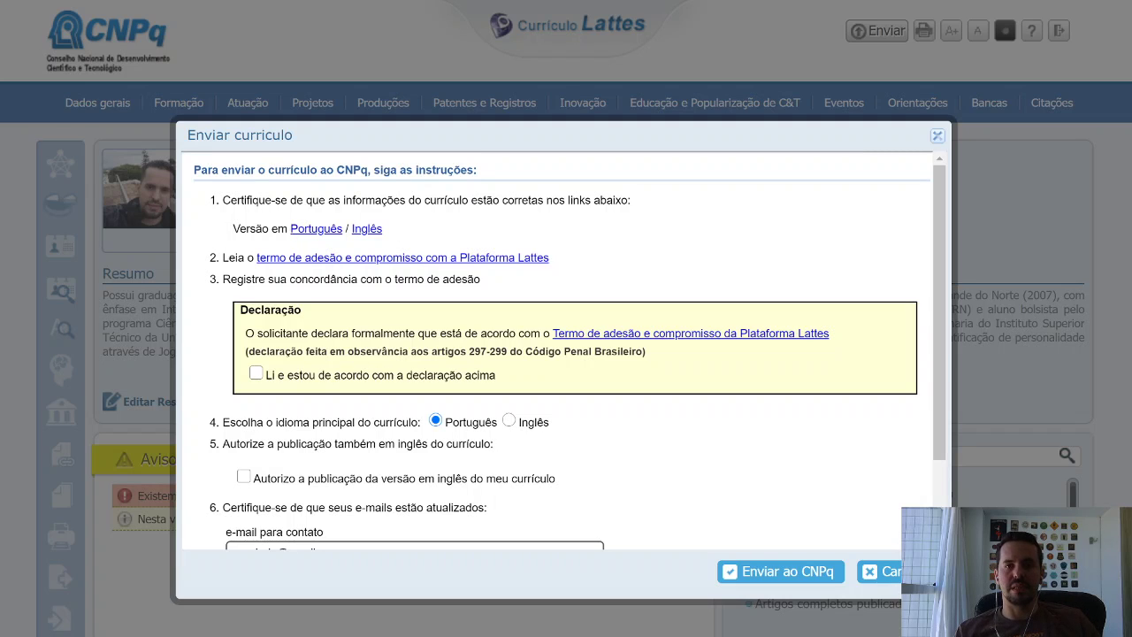
pyautogui.click(256, 374)
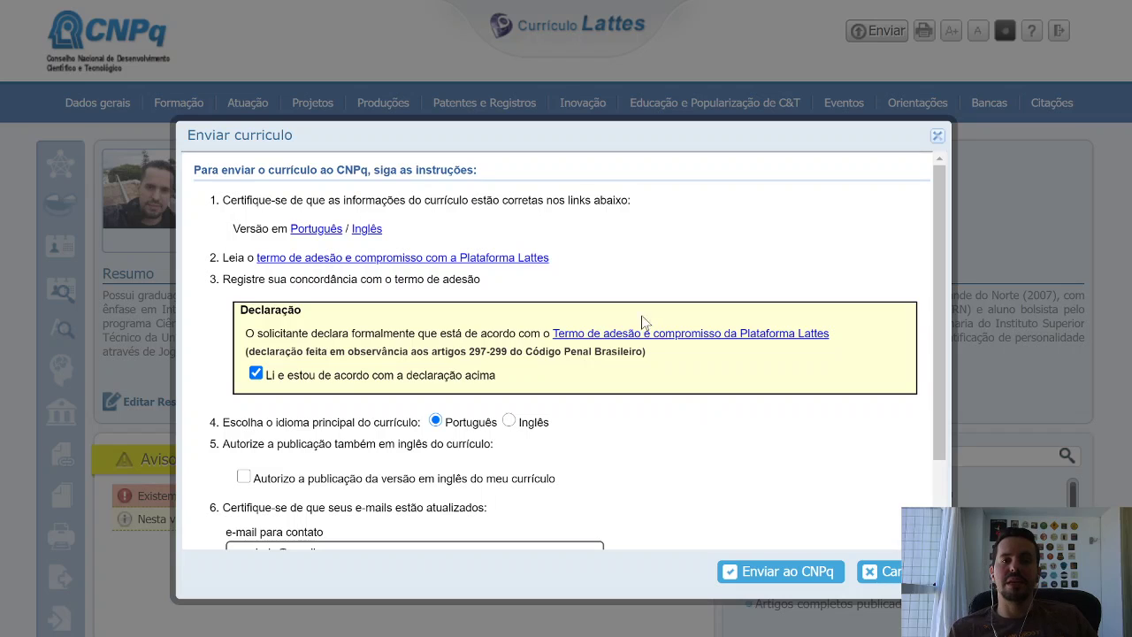
pyautogui.moveTo(525, 352); pyautogui.dragTo(643, 353)
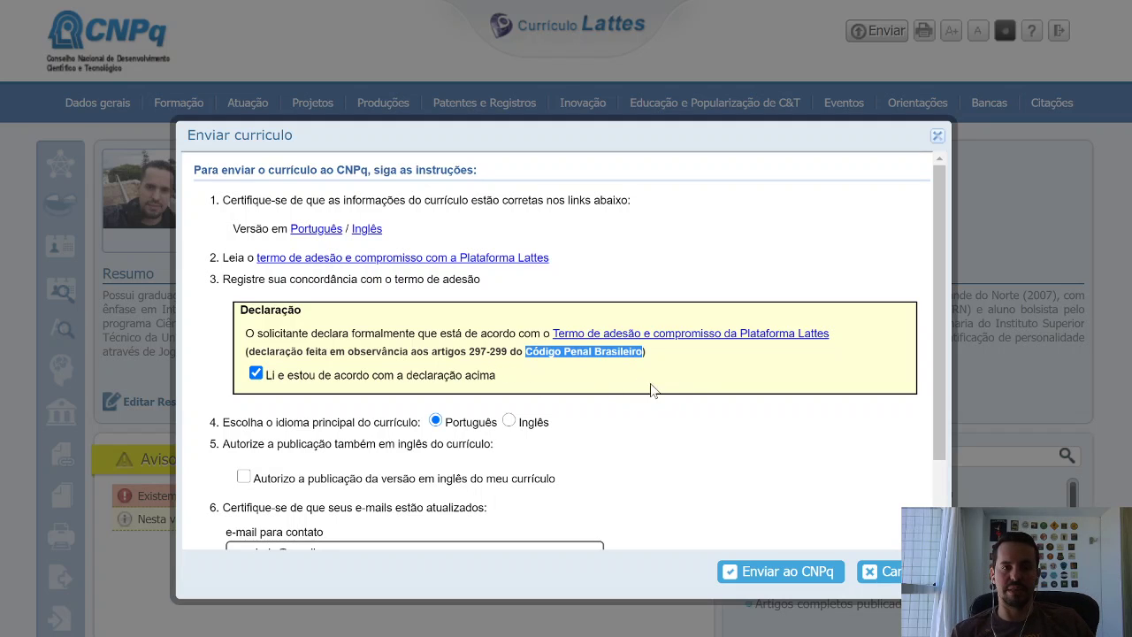
pyautogui.scroll(-1, 710, 397)
pyautogui.scroll(-1, 710, 396)
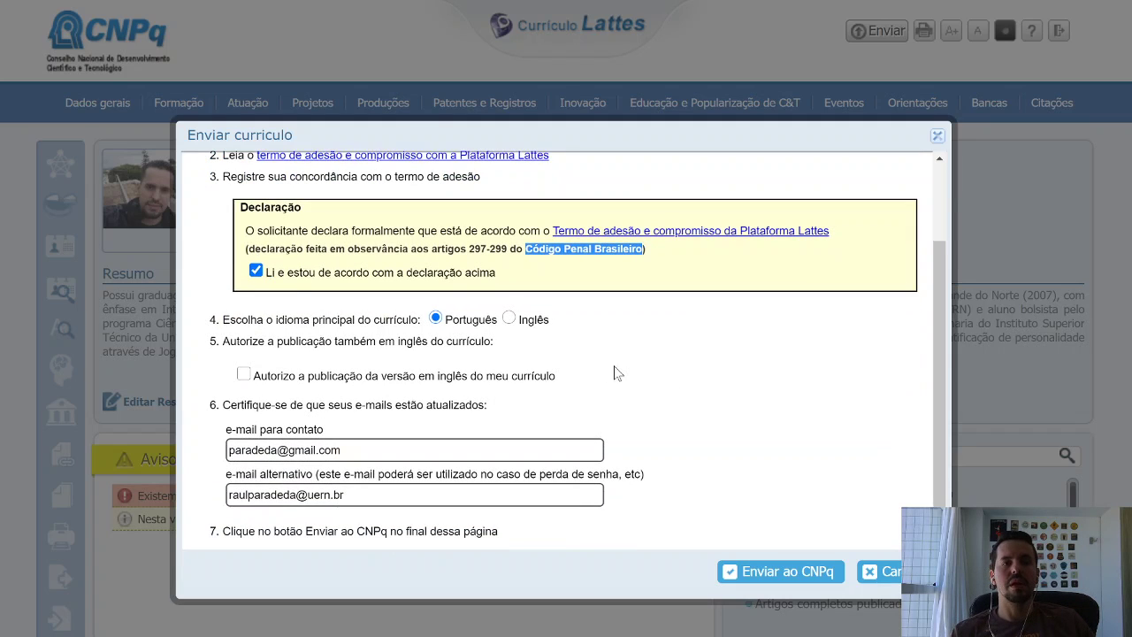
pyautogui.click(244, 374)
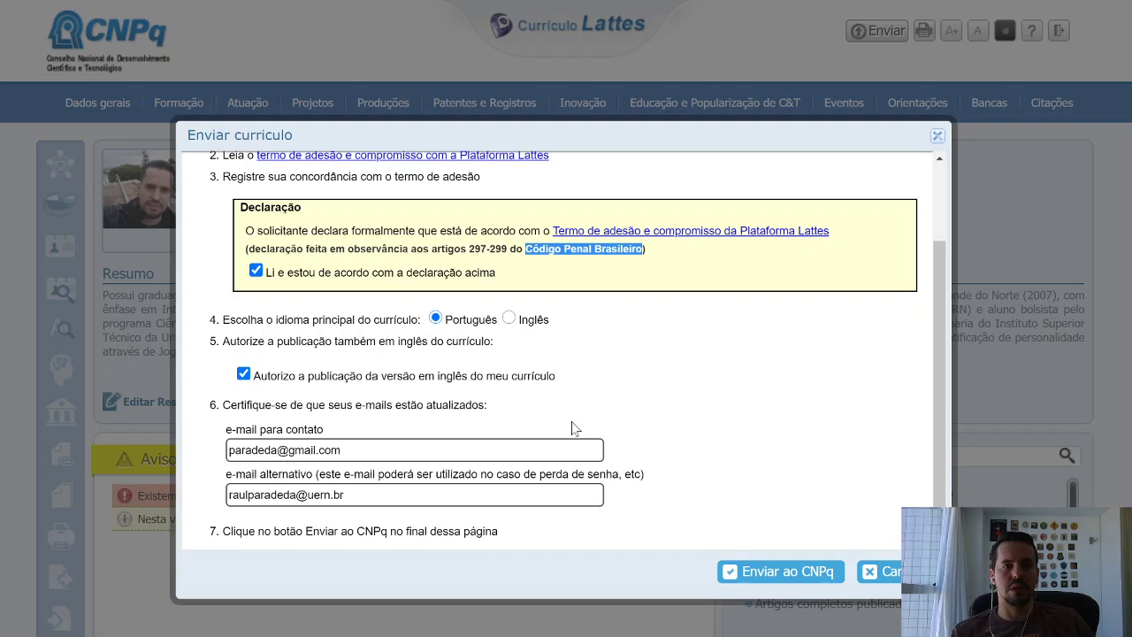
pyautogui.click(781, 571)
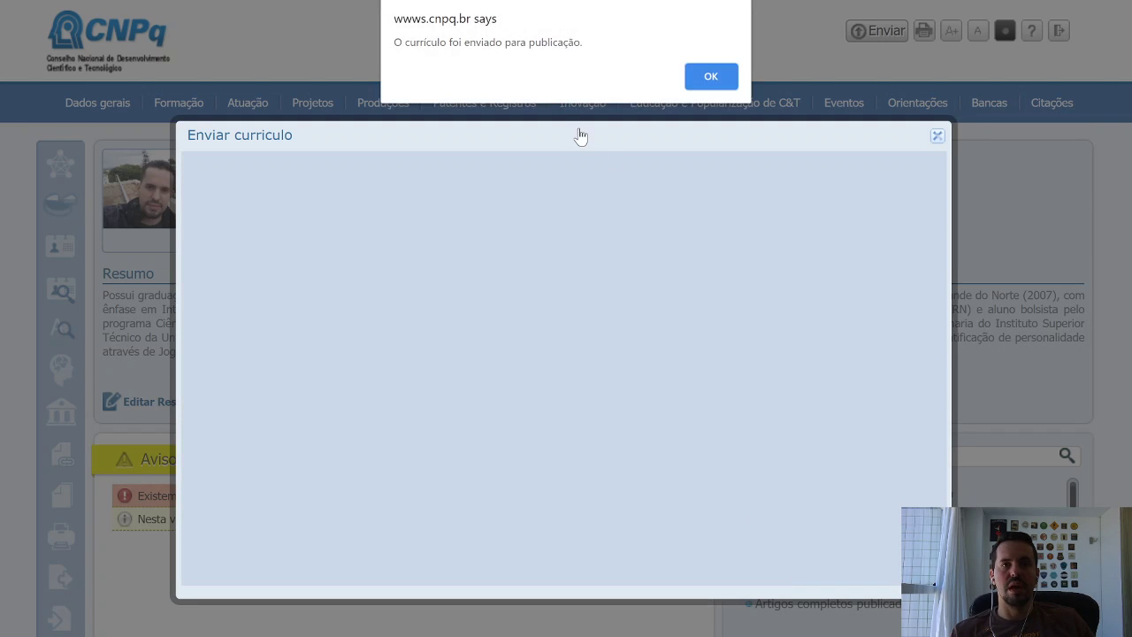
# Dismiss the publication confirmation alert to return to the CV home page.
pyautogui.click(691, 85)
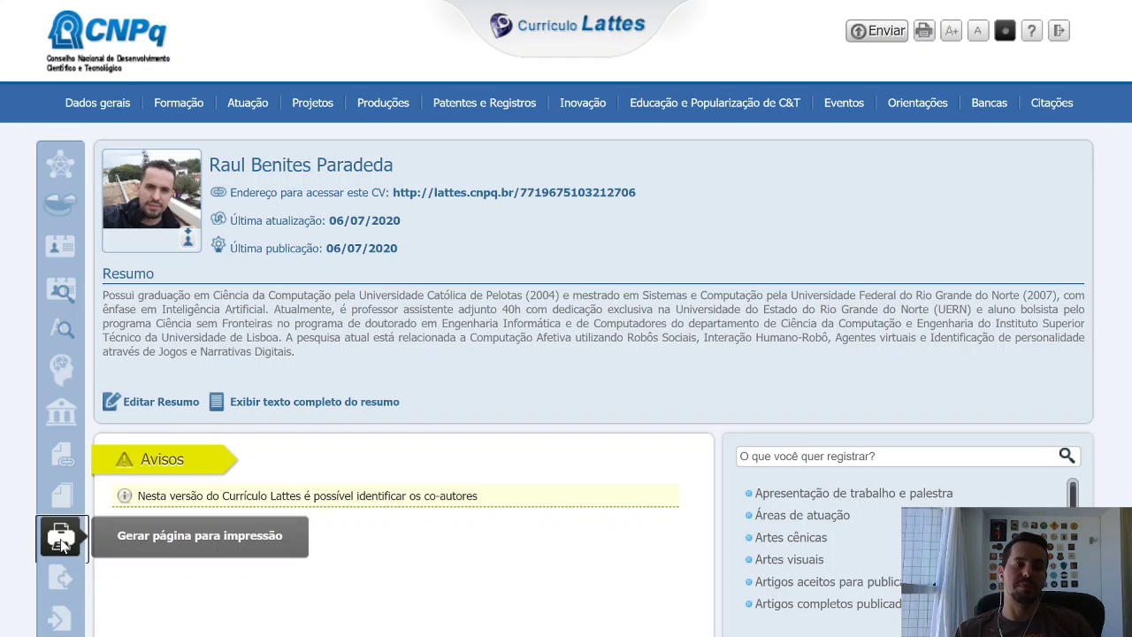
# Set up the print page with all sections, Personalizado model, colour, Português and ABNT.
pyautogui.click(60, 538)
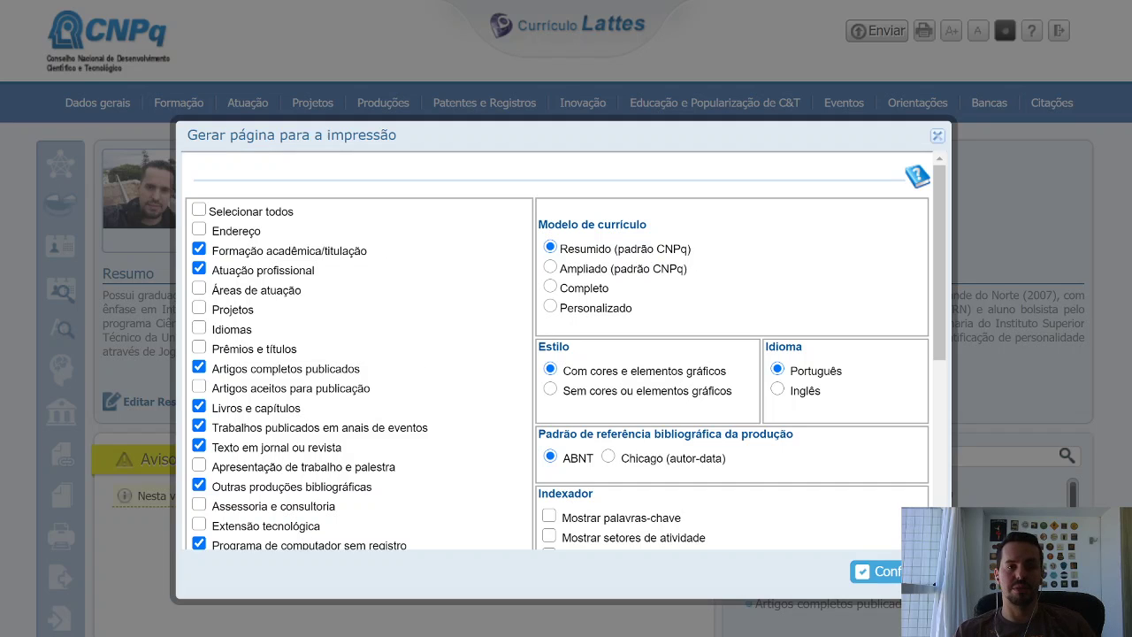
pyautogui.scroll(-5, 287, 526)
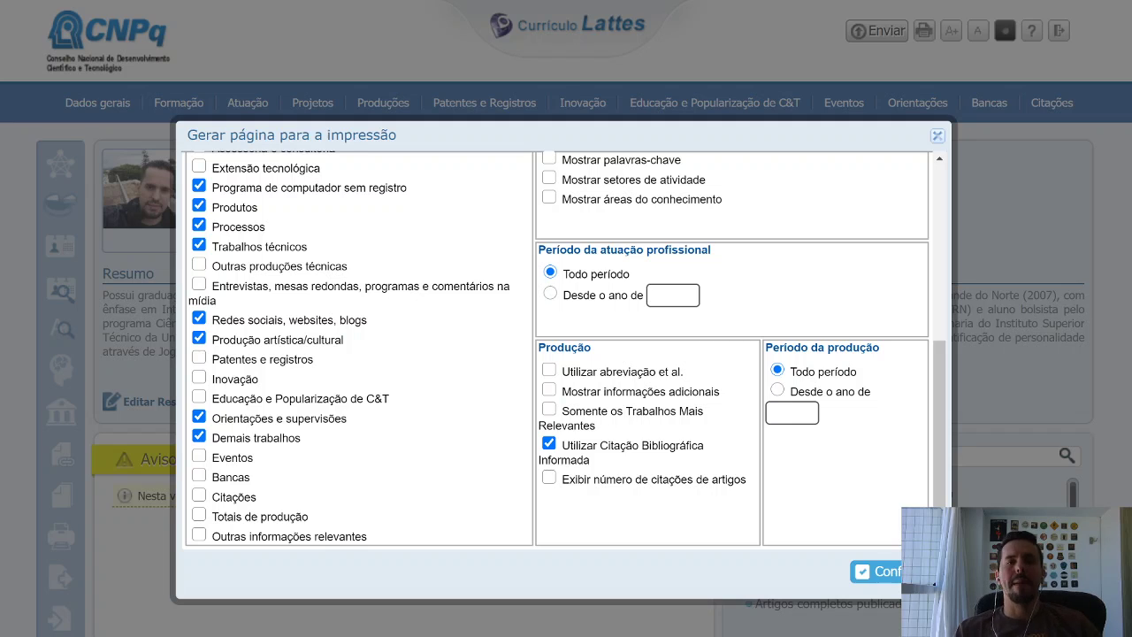
pyautogui.scroll(5, 565, 351)
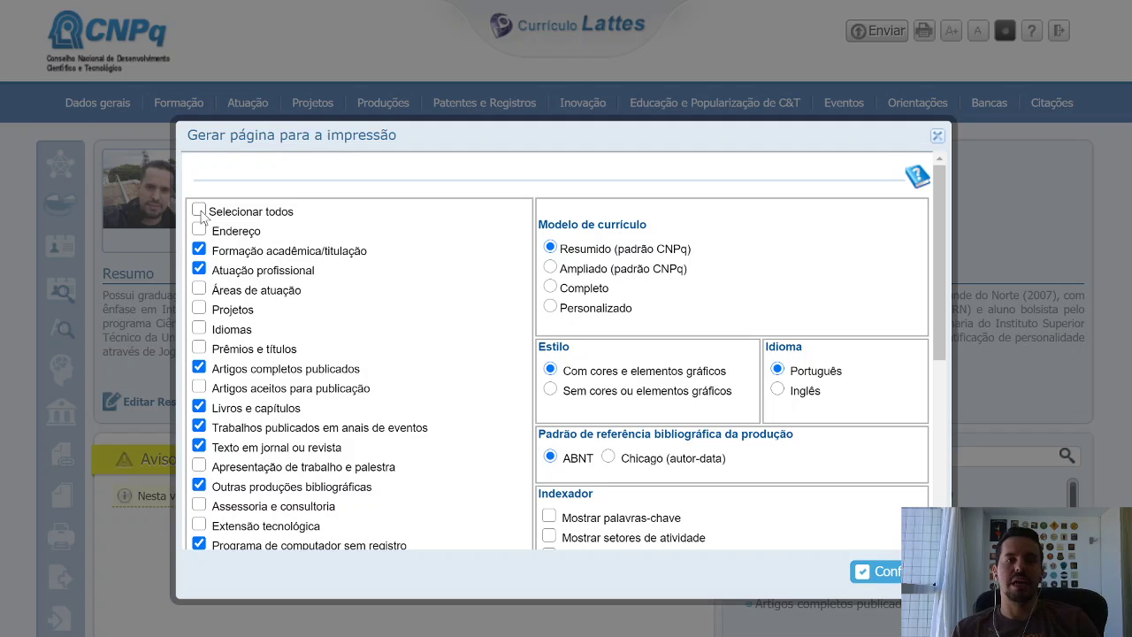
pyautogui.click(199, 211)
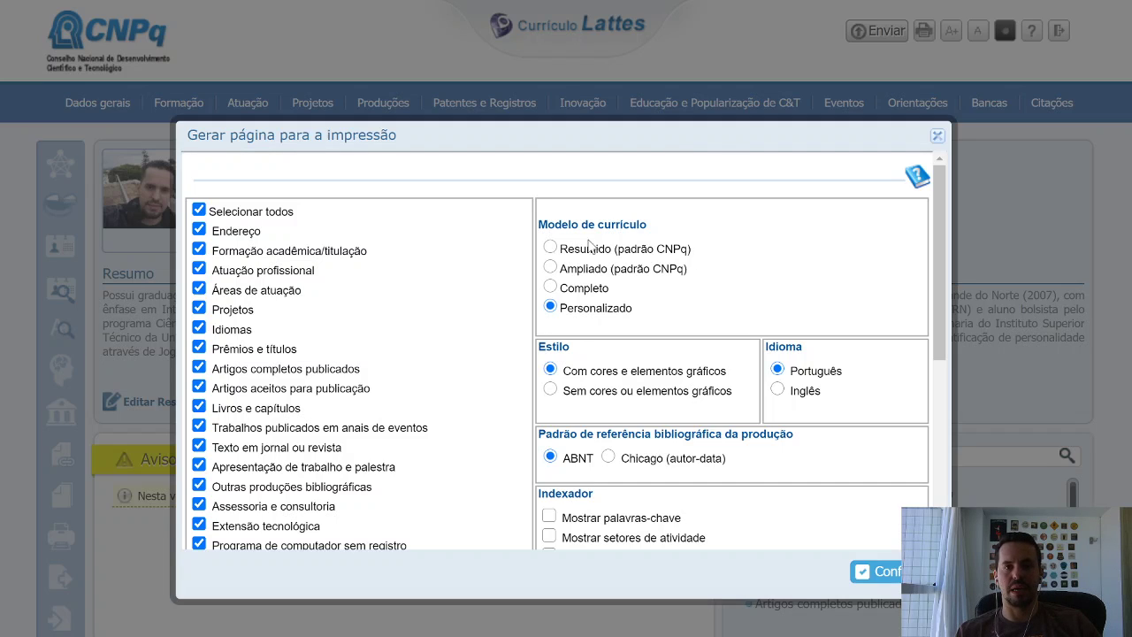
pyautogui.scroll(-1, 758, 283)
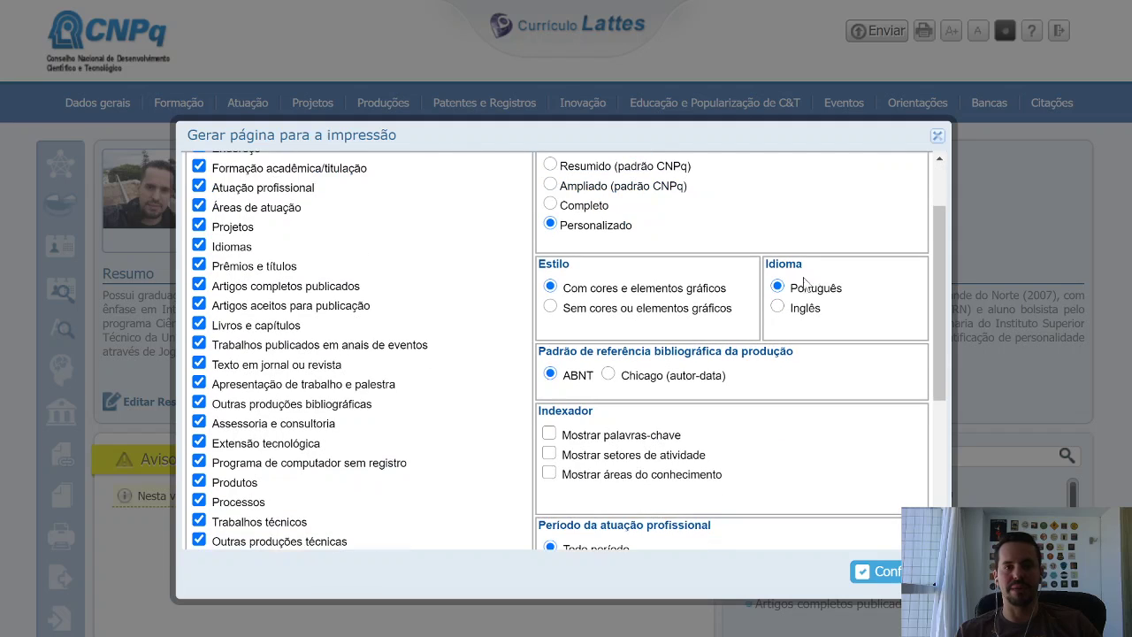
pyautogui.scroll(-3, 794, 310)
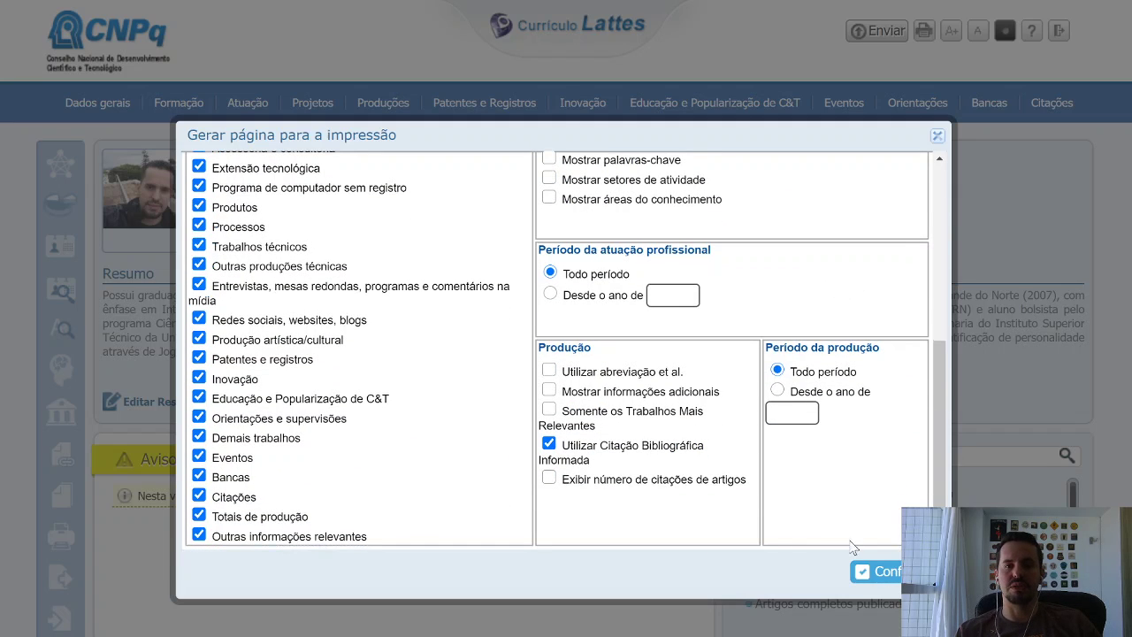
# Generate the printable curriculum and review it from the summary to the last FATERN job.
pyautogui.click(888, 576)
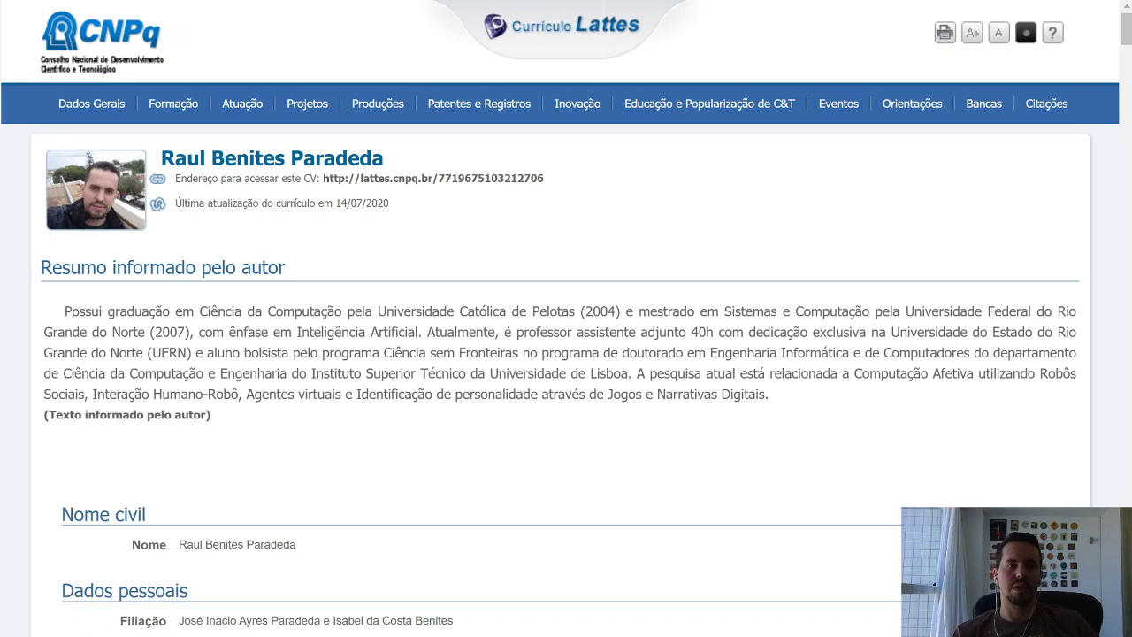
pyautogui.scroll(-10, 410, 472)
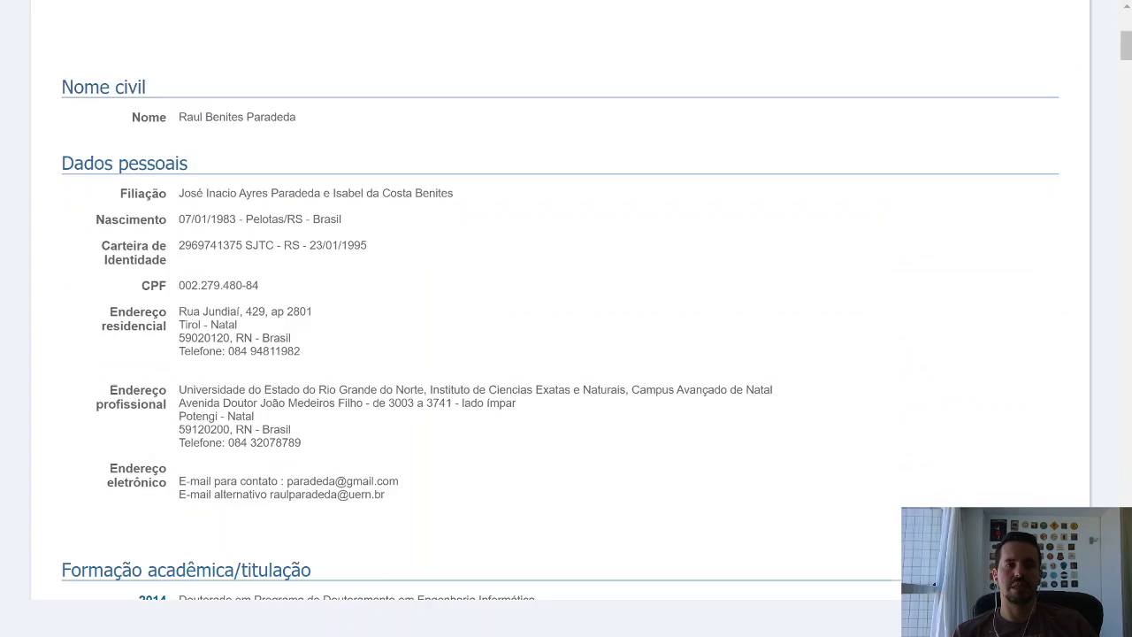
pyautogui.scroll(-20, 409, 471)
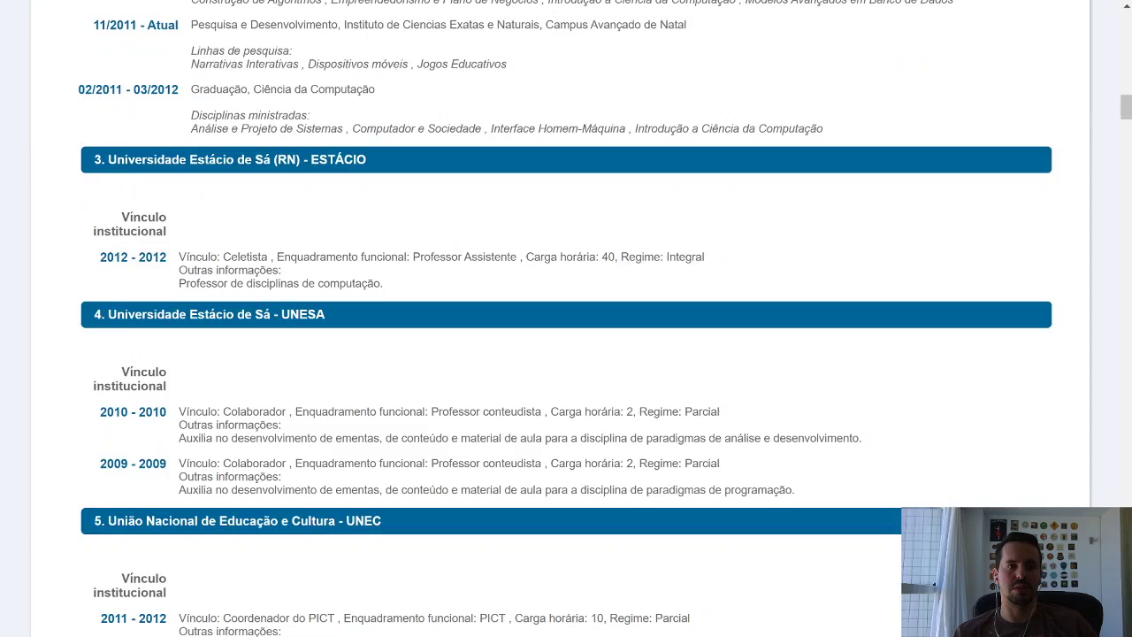
pyautogui.scroll(-15, 410, 472)
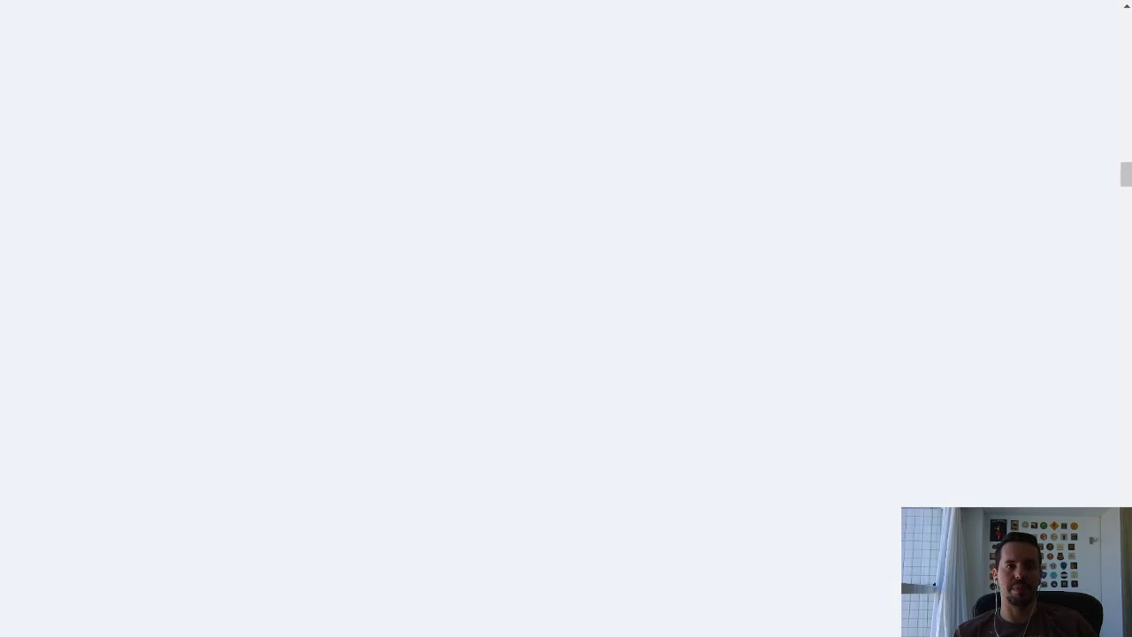
pyautogui.scroll(3, 566, 265)
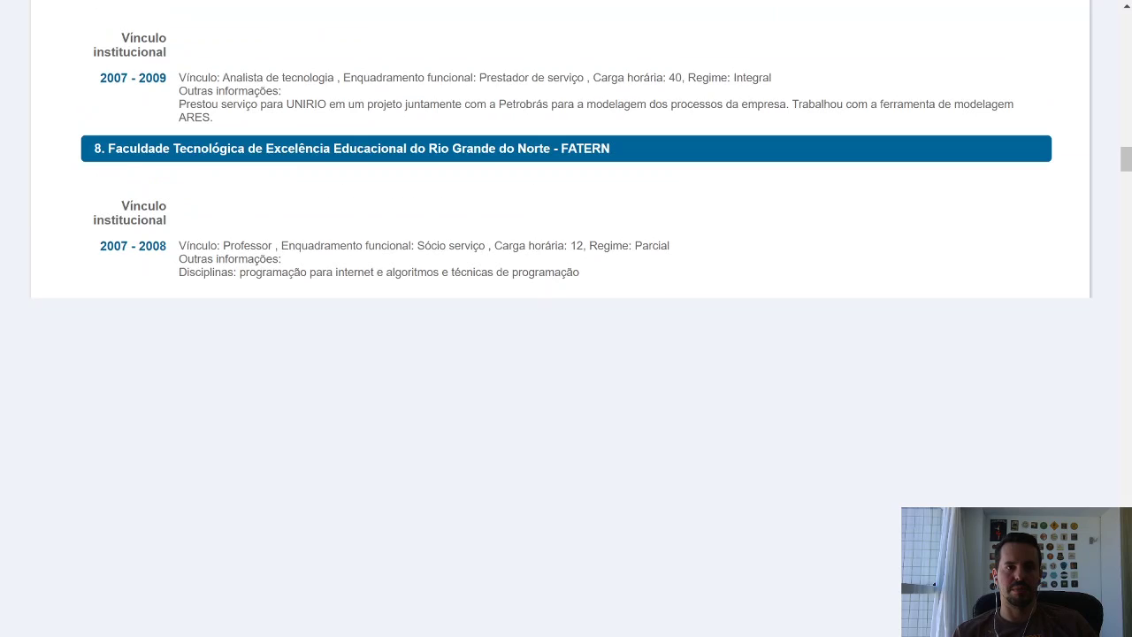
pyautogui.scroll(-10, 1006, 317)
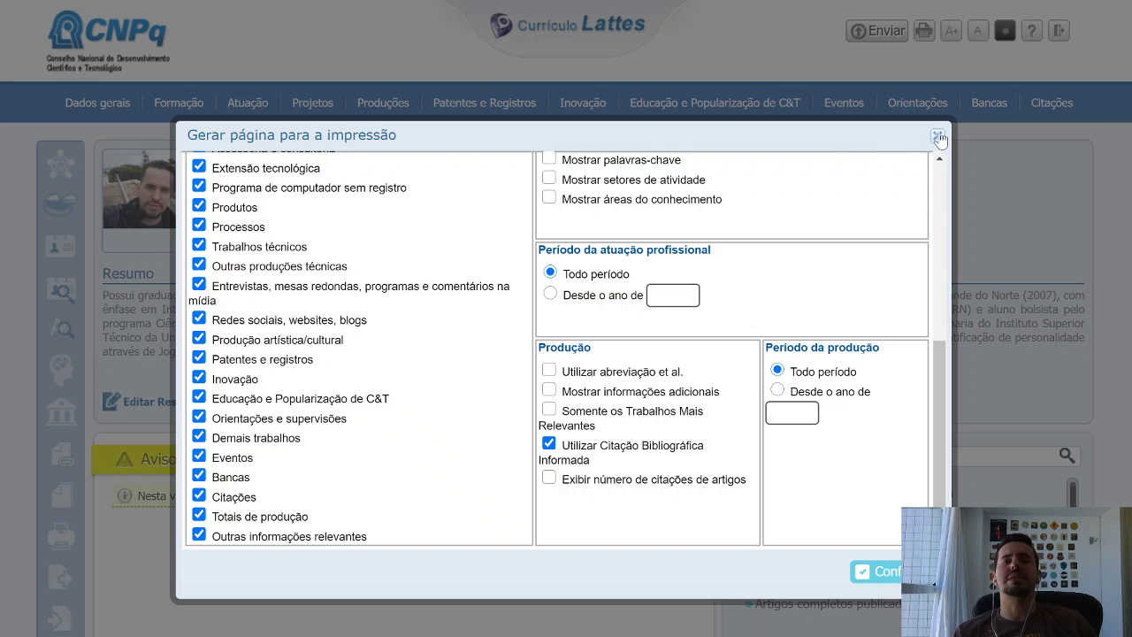
# Close the Gerar página para a impressão dialog.
pyautogui.click(937, 137)
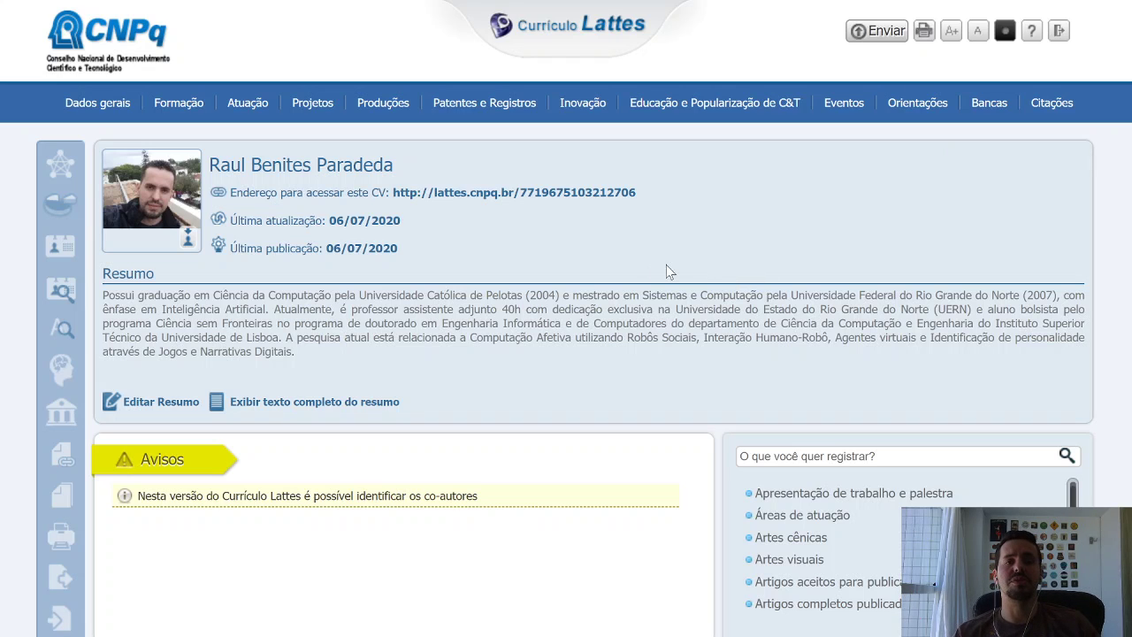
# Export the curriculum as RTF with all sections and the Ampliado (padrão CNPq) model.
pyautogui.click(69, 584)
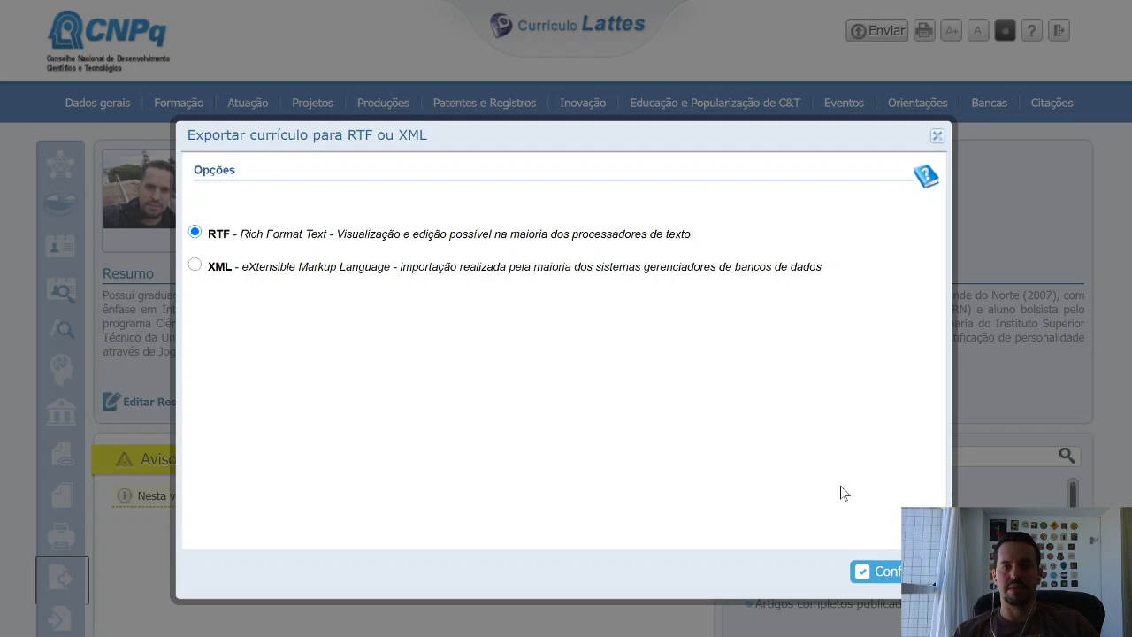
pyautogui.click(897, 577)
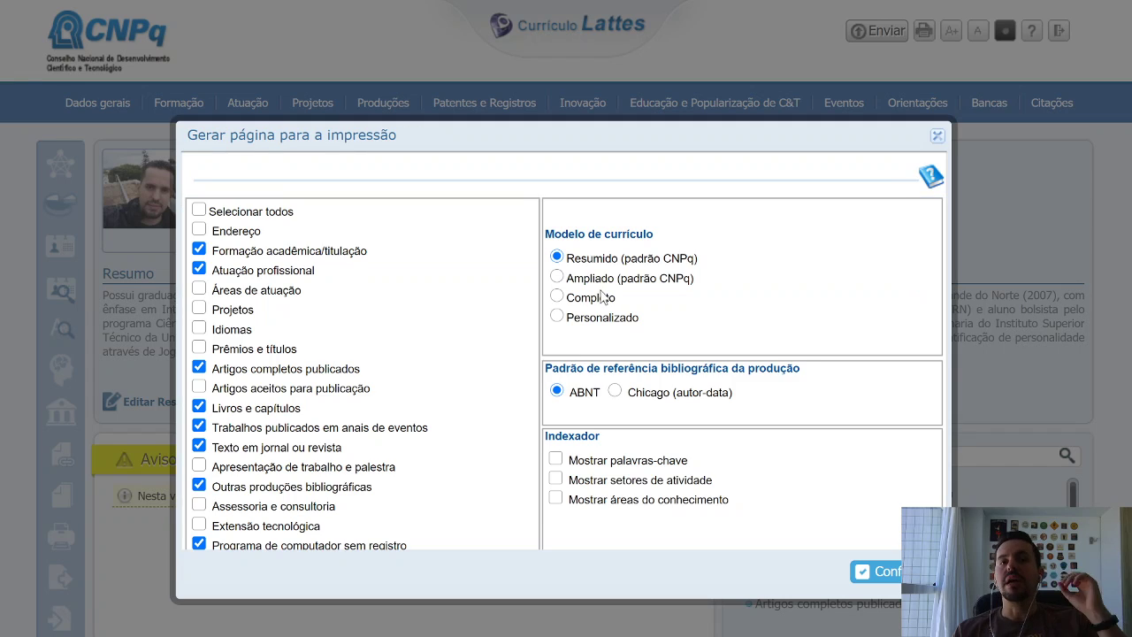
pyautogui.click(199, 210)
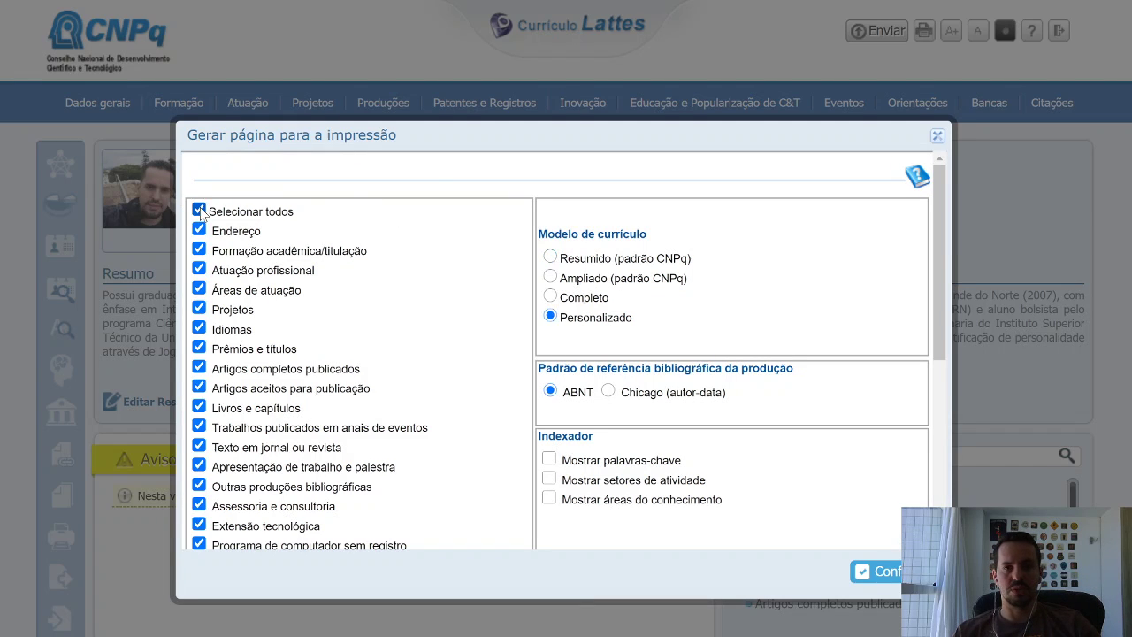
pyautogui.click(549, 279)
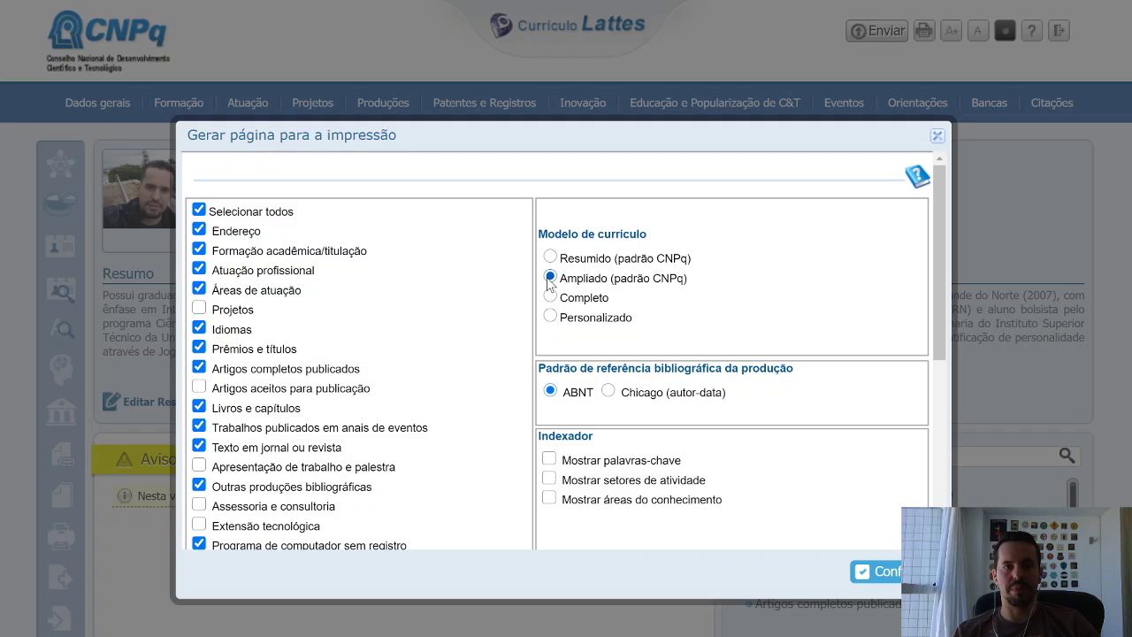
pyautogui.scroll(-2, 823, 311)
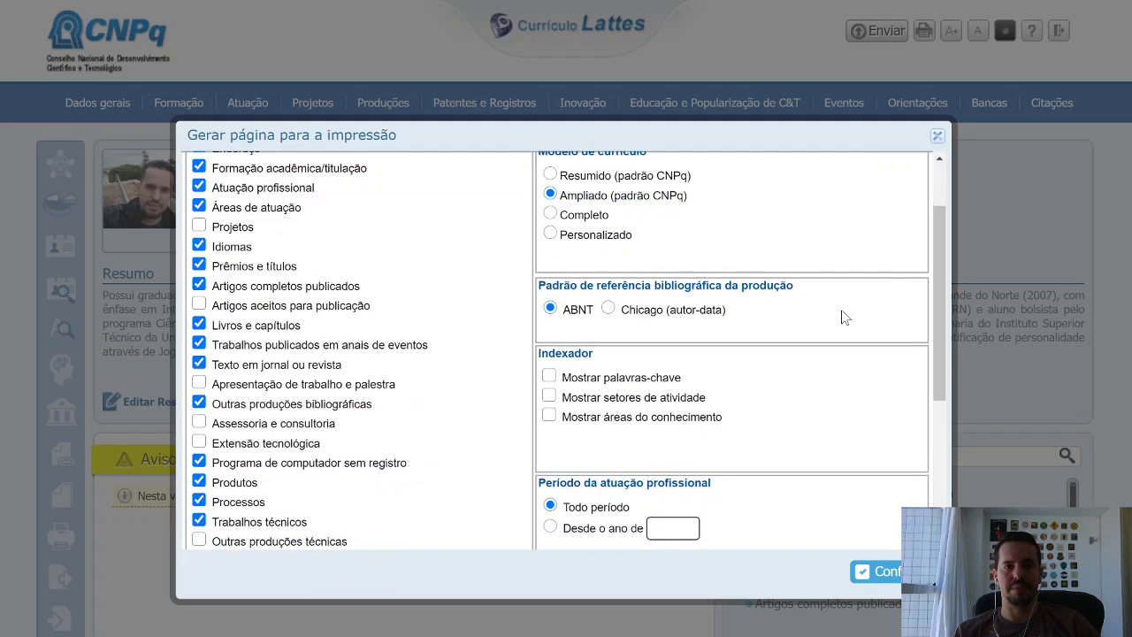
pyautogui.scroll(-2, 845, 332)
pyautogui.scroll(-4, 848, 354)
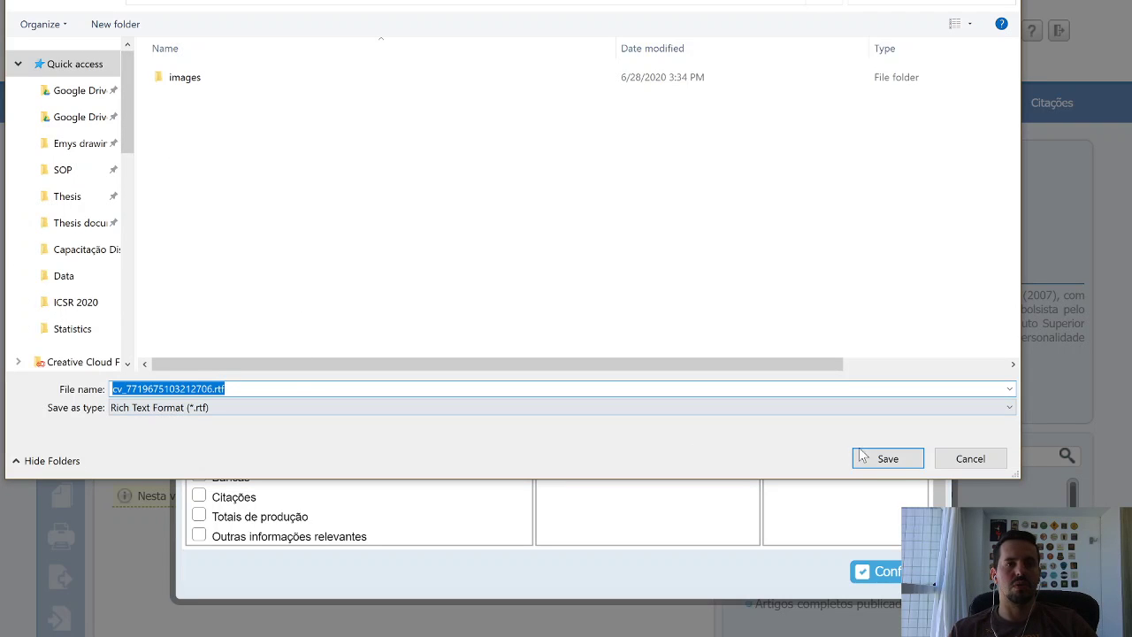
# Save the exported RTF file and bring its Word window onto this screen.
pyautogui.click(887, 460)
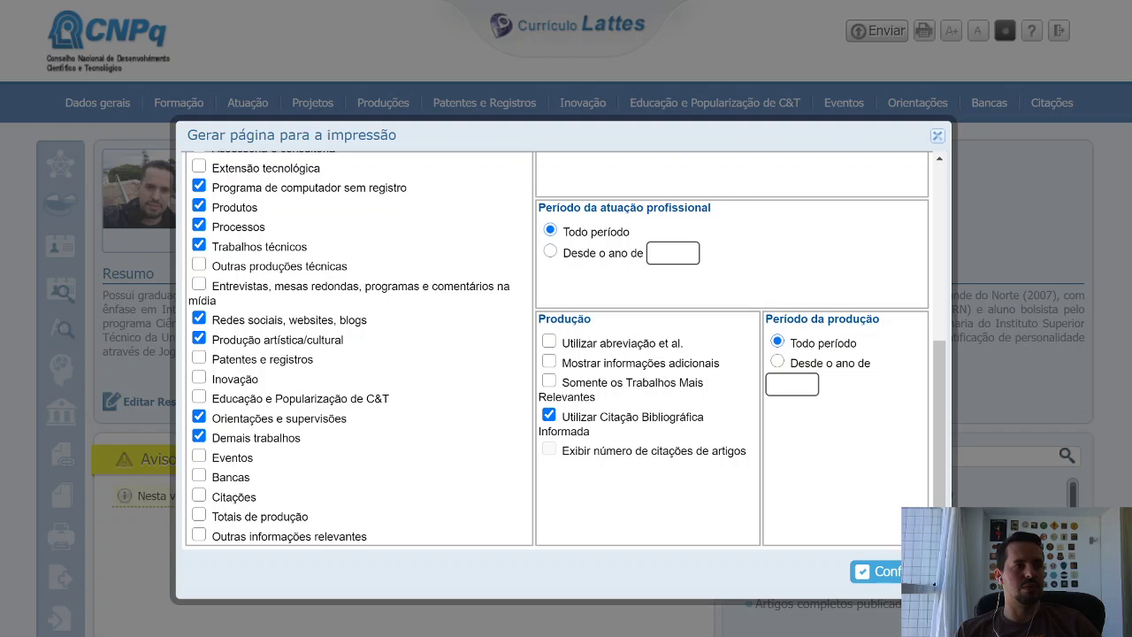
pyautogui.moveTo(0, 252); pyautogui.dragTo(598, 237)
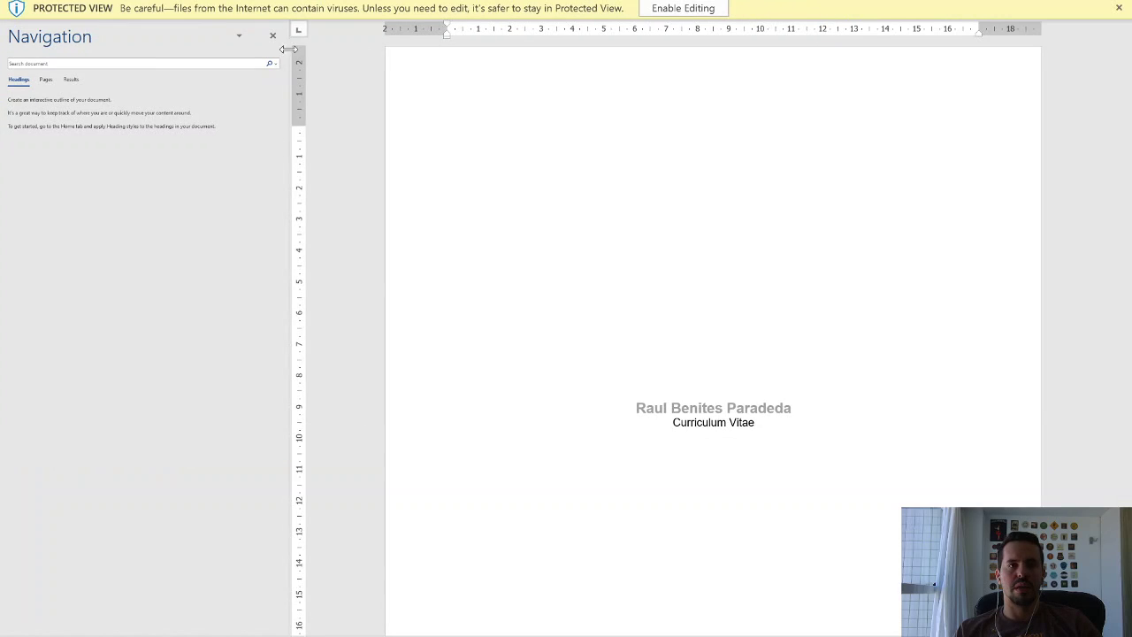
# Hide Word's navigation pane, review all 13 pages, then jump back to the start.
pyautogui.click(272, 36)
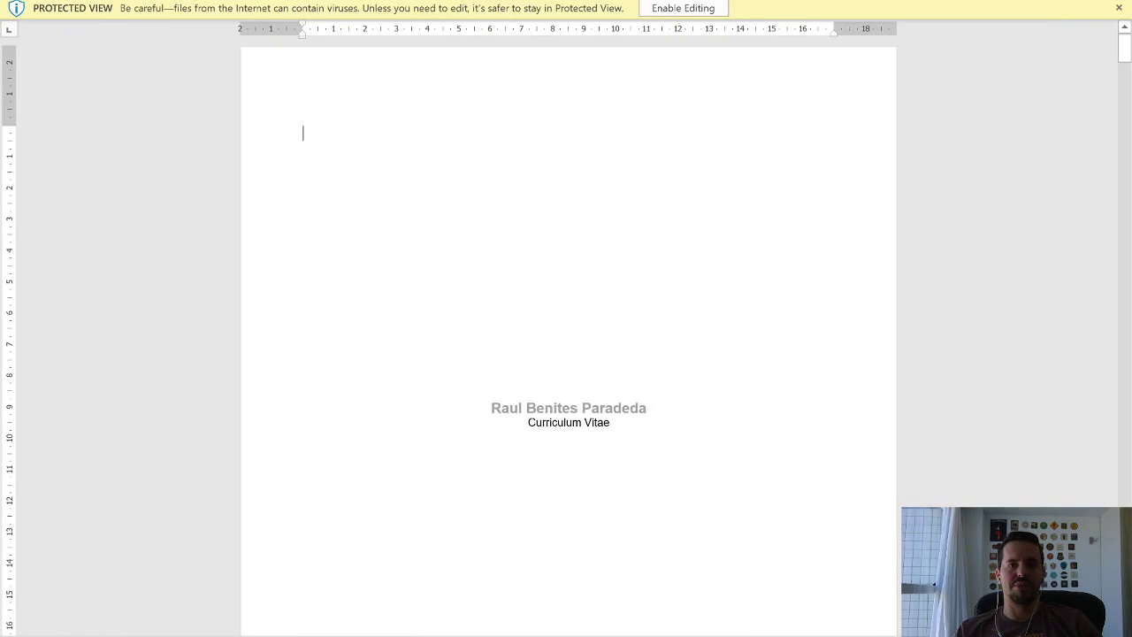
pyautogui.scroll(-5, 303, 132)
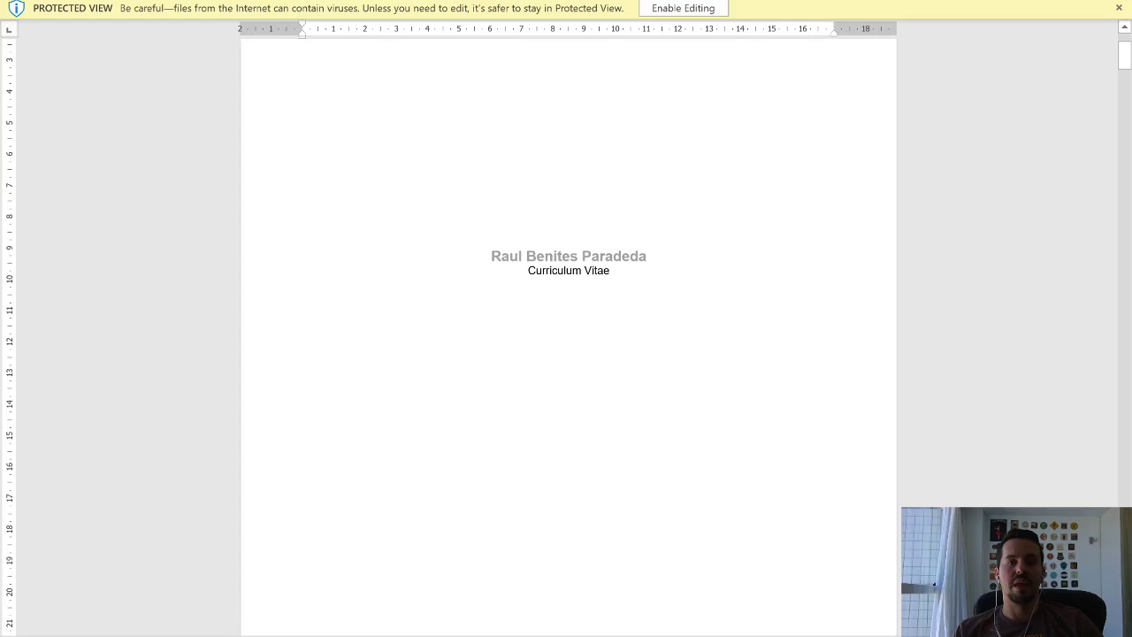
pyautogui.scroll(-20, 569, 336)
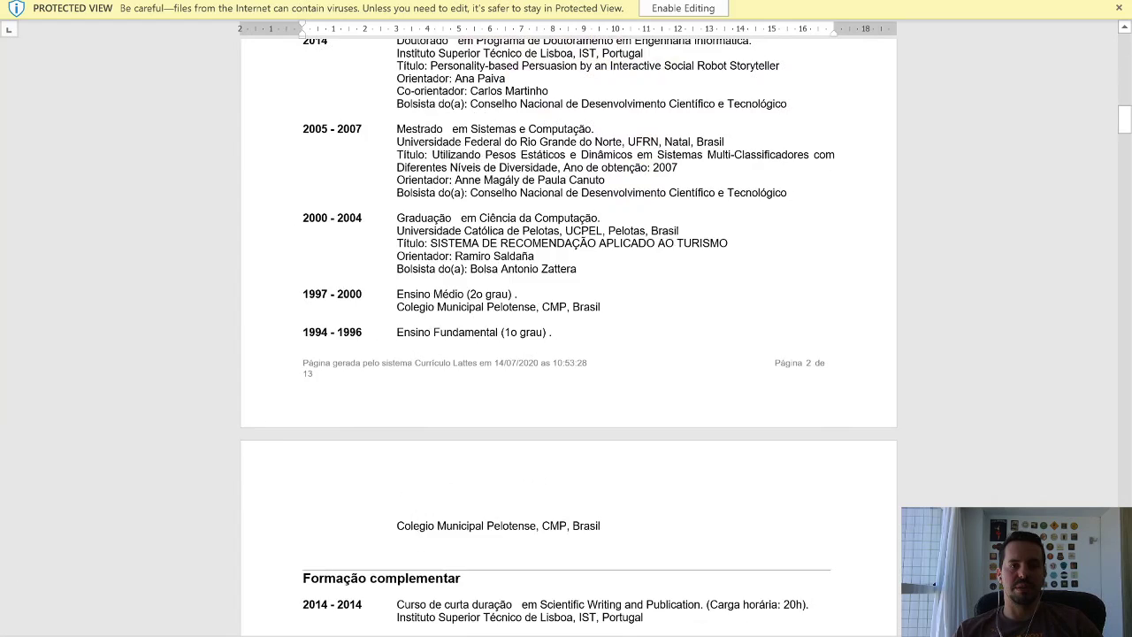
pyautogui.scroll(-20, 569, 331)
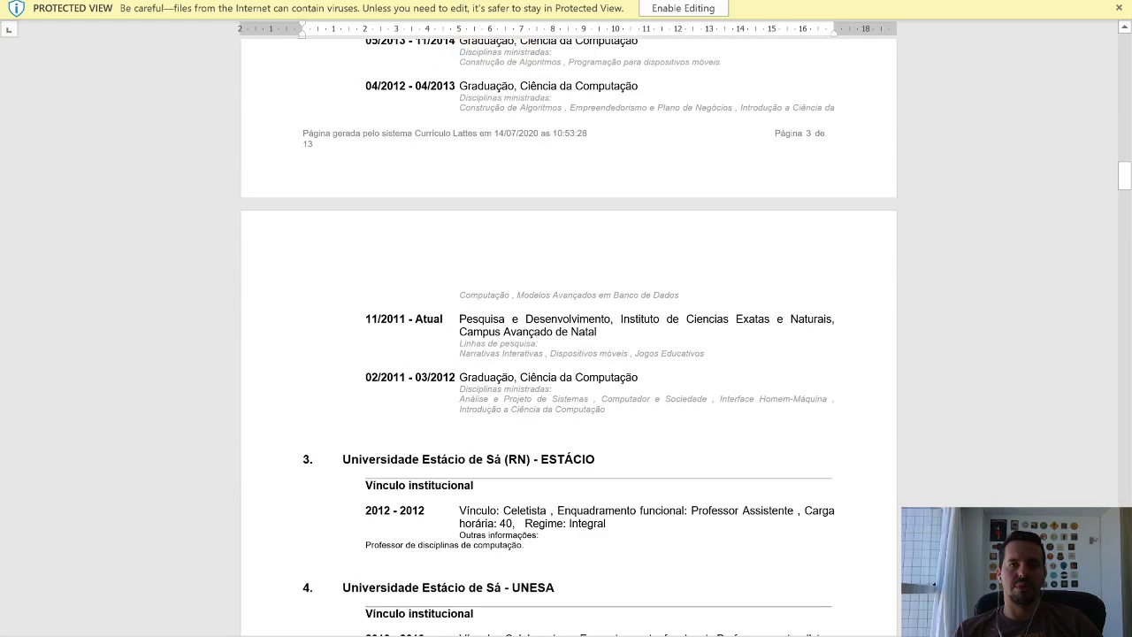
pyautogui.moveTo(1124, 194); pyautogui.dragTo(1121, 410)
pyautogui.scroll(-20, 569, 339)
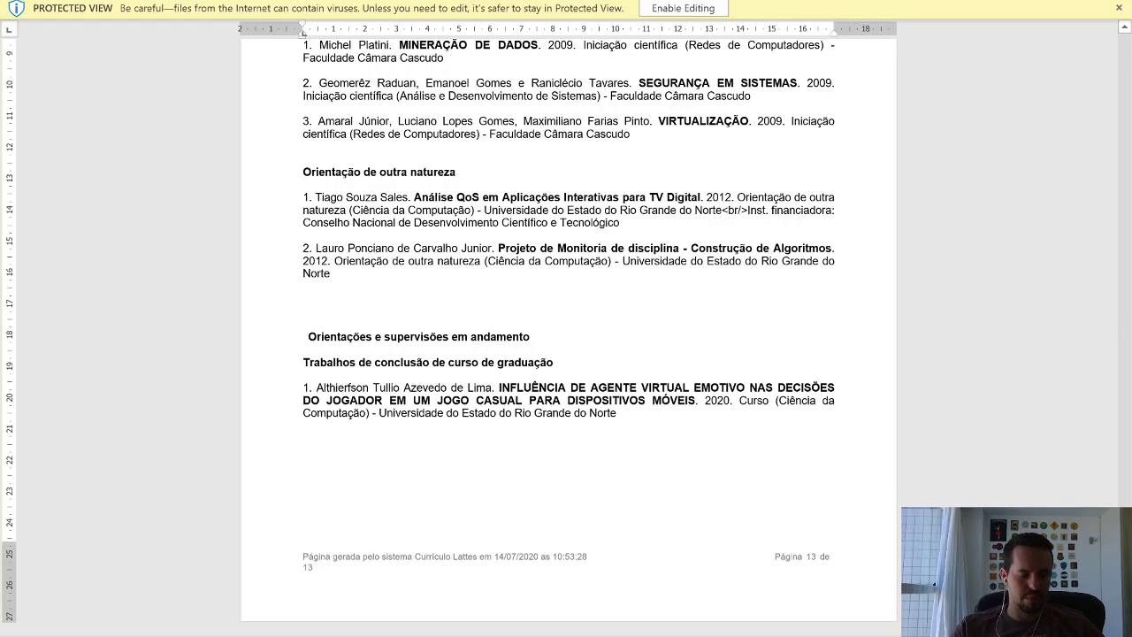
pyautogui.hotkey('ctrl', 'Home')
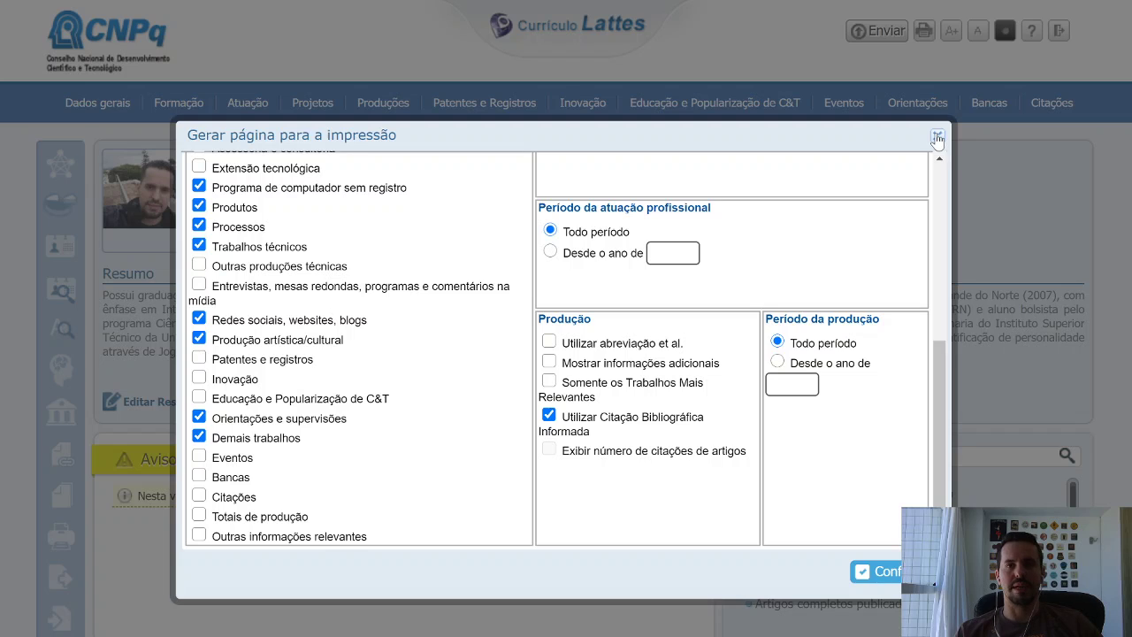
# Close the export dialog and advance the PowerPoint slide show to 'Vamos ao Lattes on-line'.
pyautogui.click(938, 139)
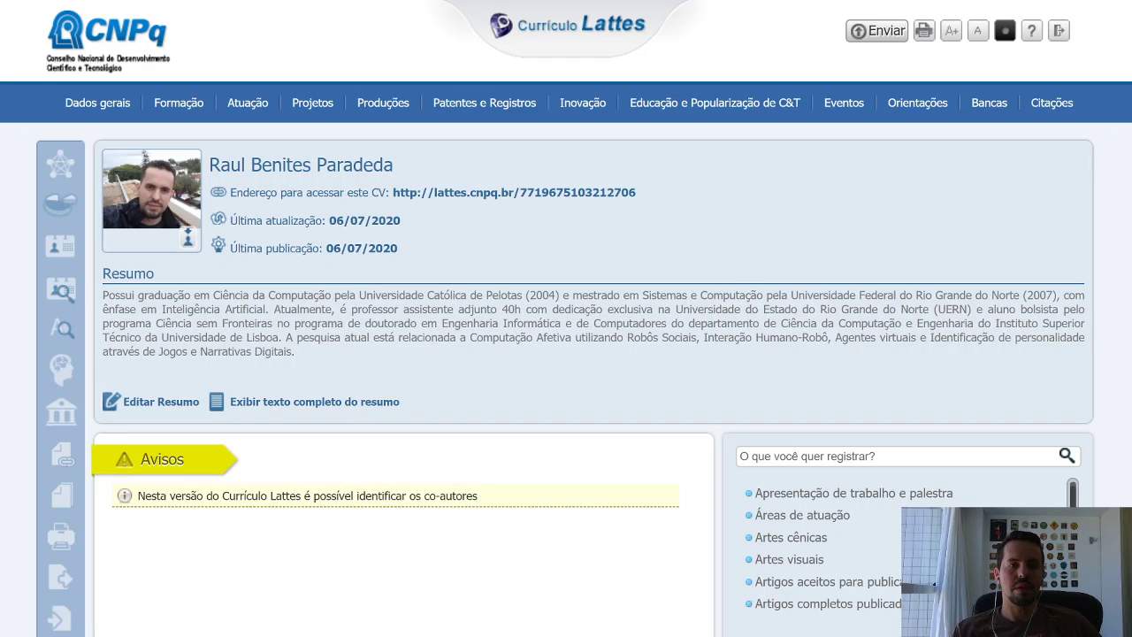
pyautogui.moveTo(457, 635)
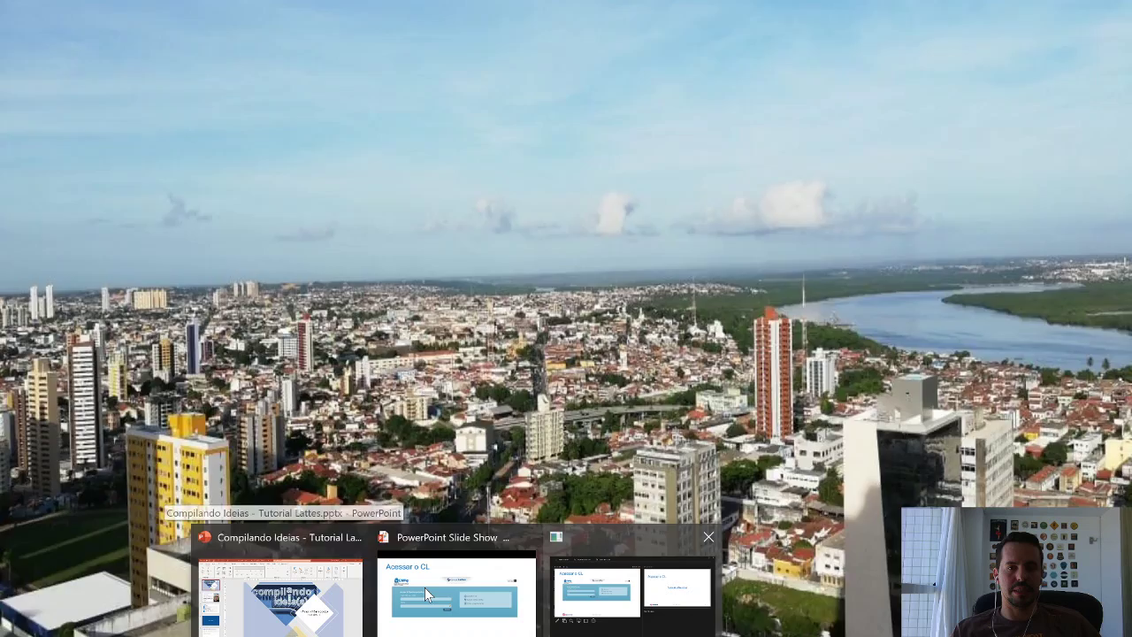
pyautogui.click(426, 594)
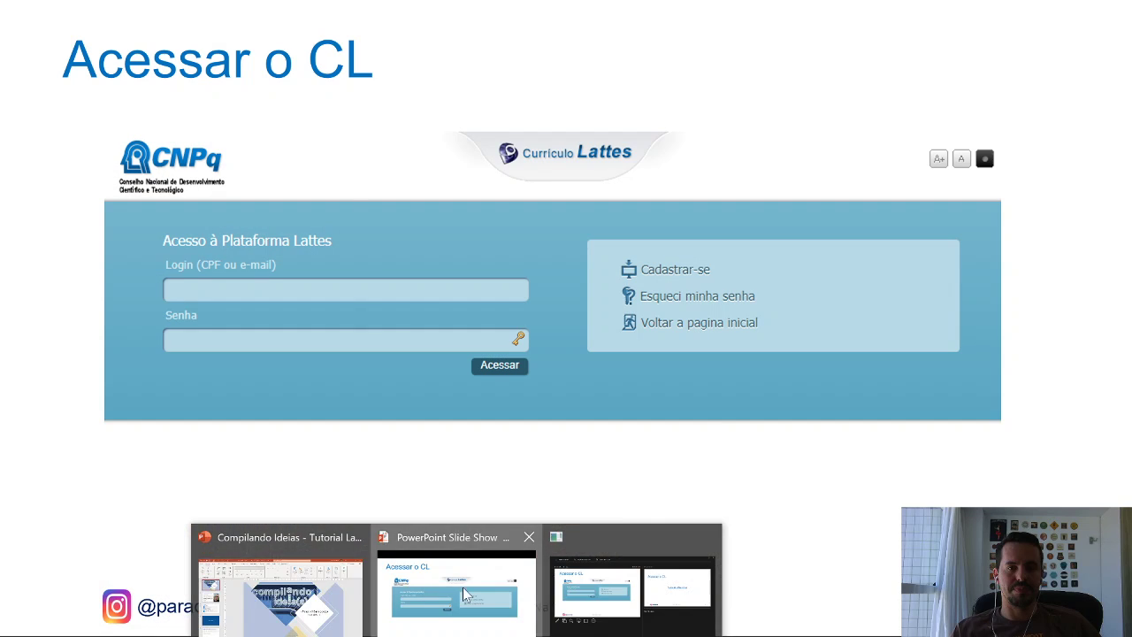
pyautogui.press('Right')
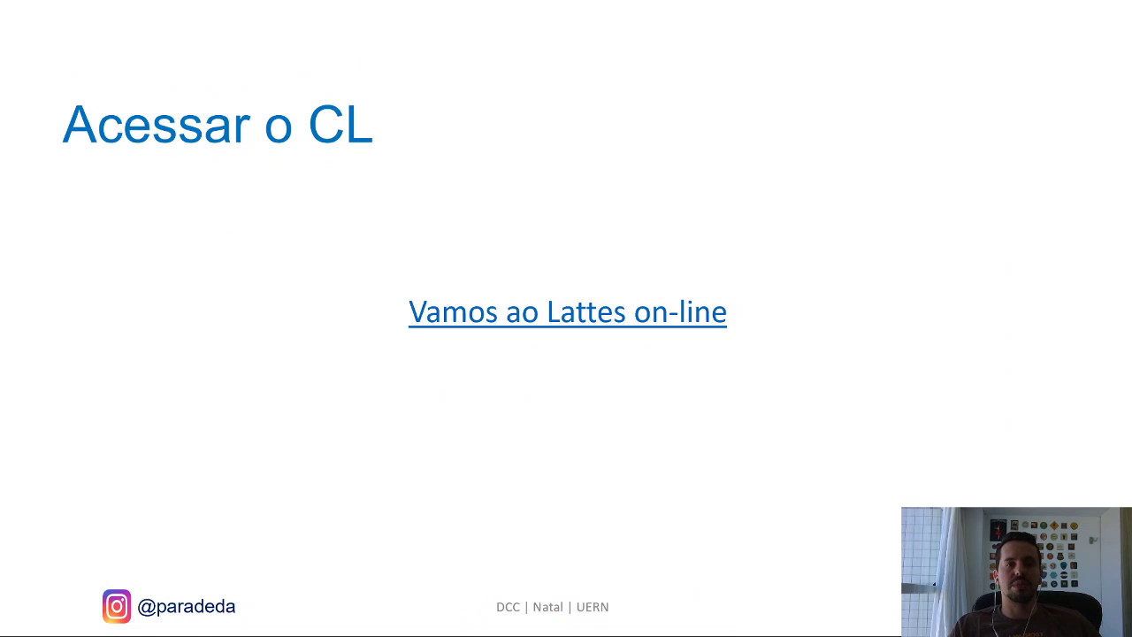